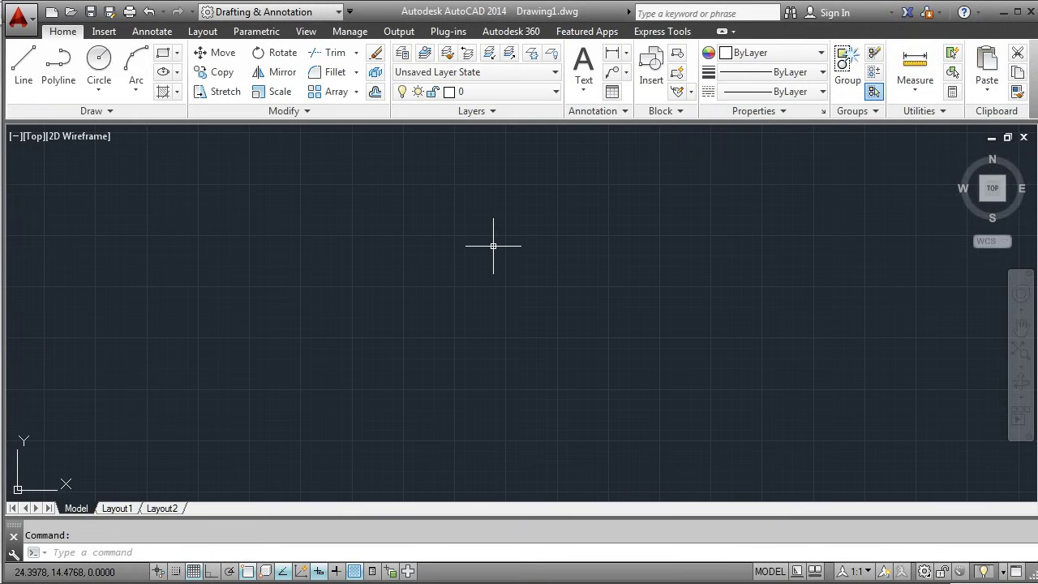
Check the Drawing Units dialog without changes and glance at the reference floor plan PDF.
type("un")
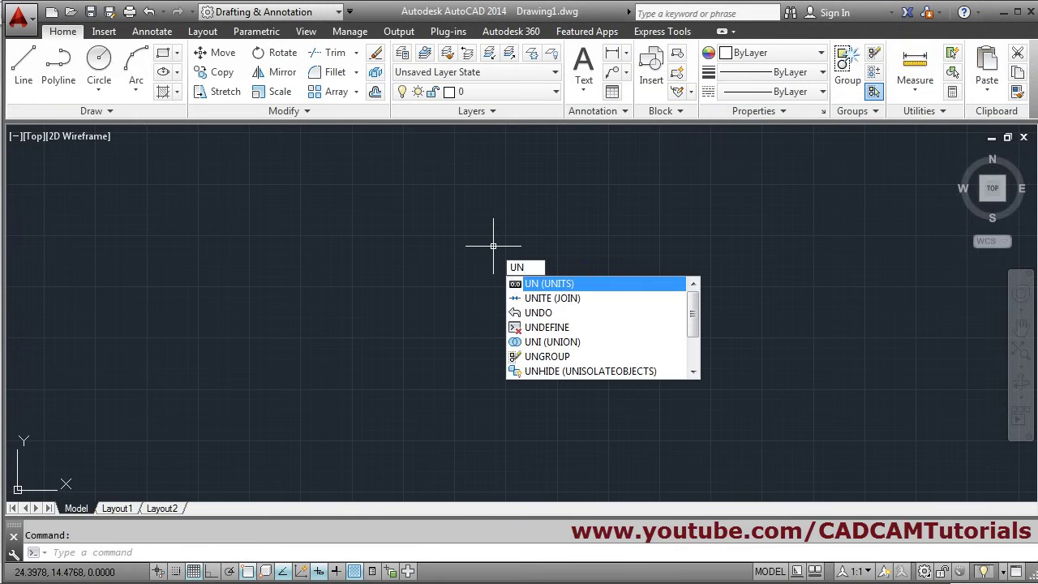
key("Return")
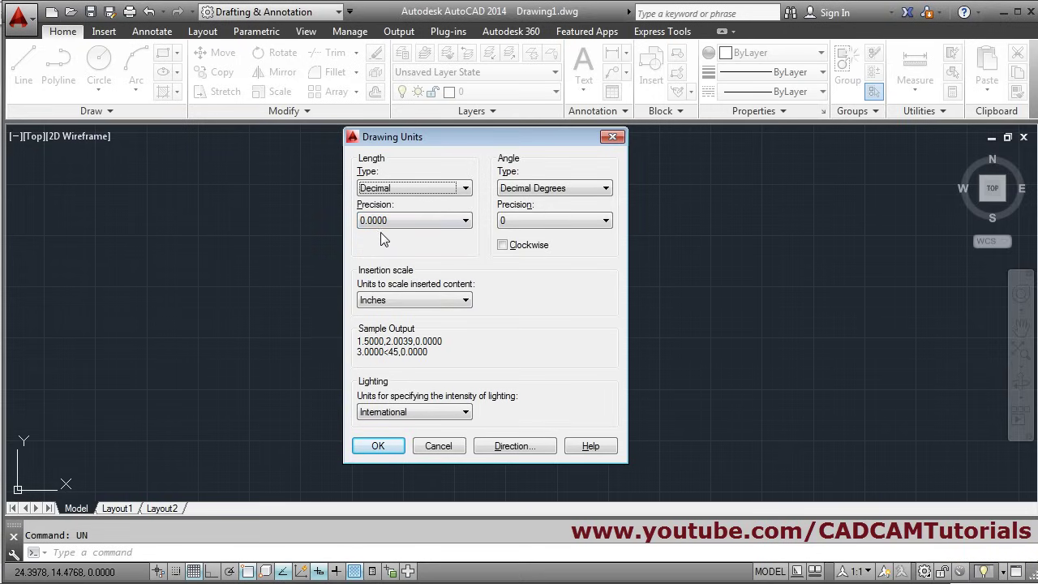
left_click(613, 137)
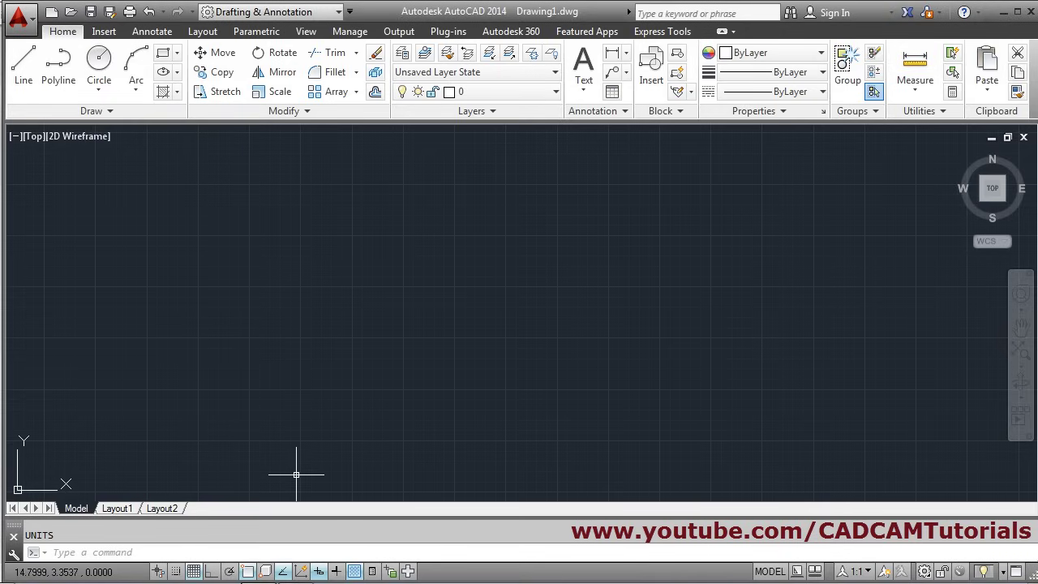
left_click(267, 556)
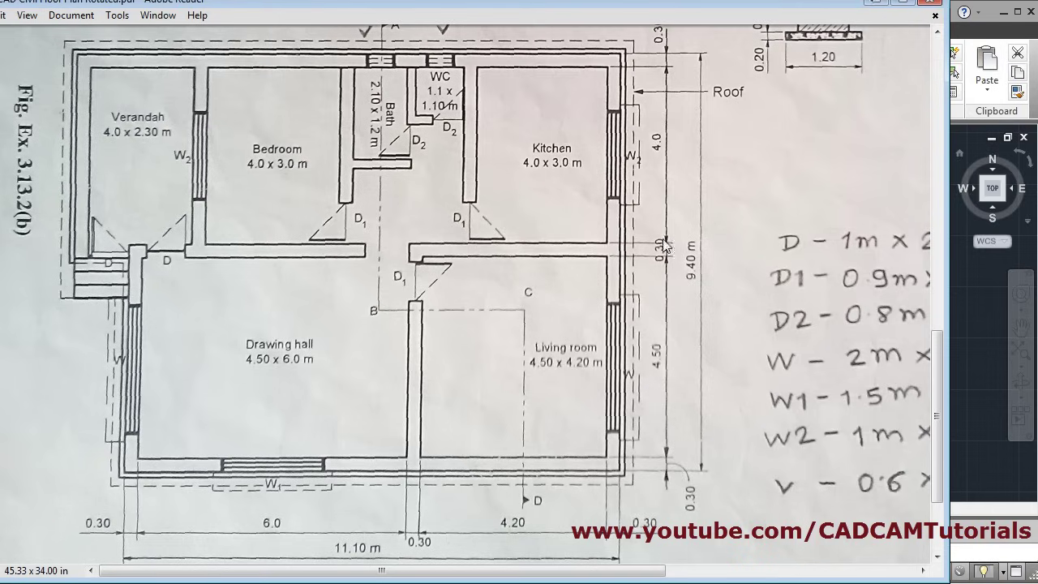
left_click(876, 3)
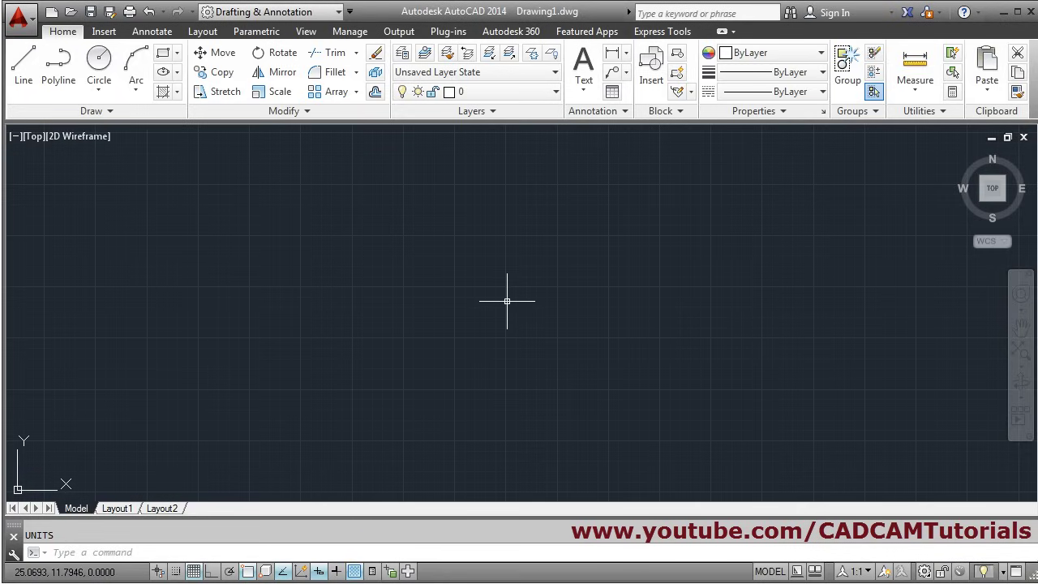
Set the drawing limits from 0,0 to 15,15.
type("LIMITS")
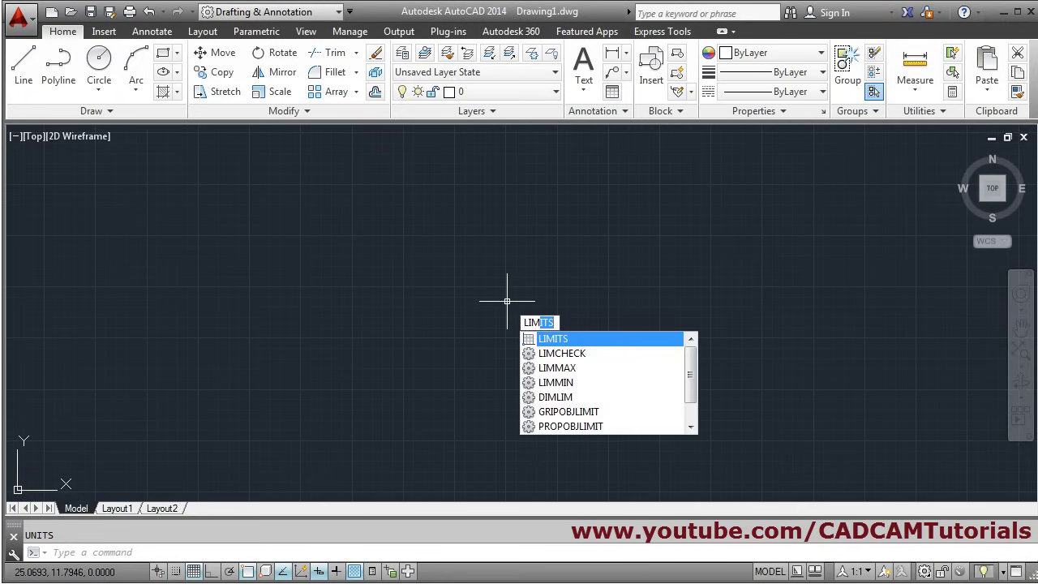
key("Return")
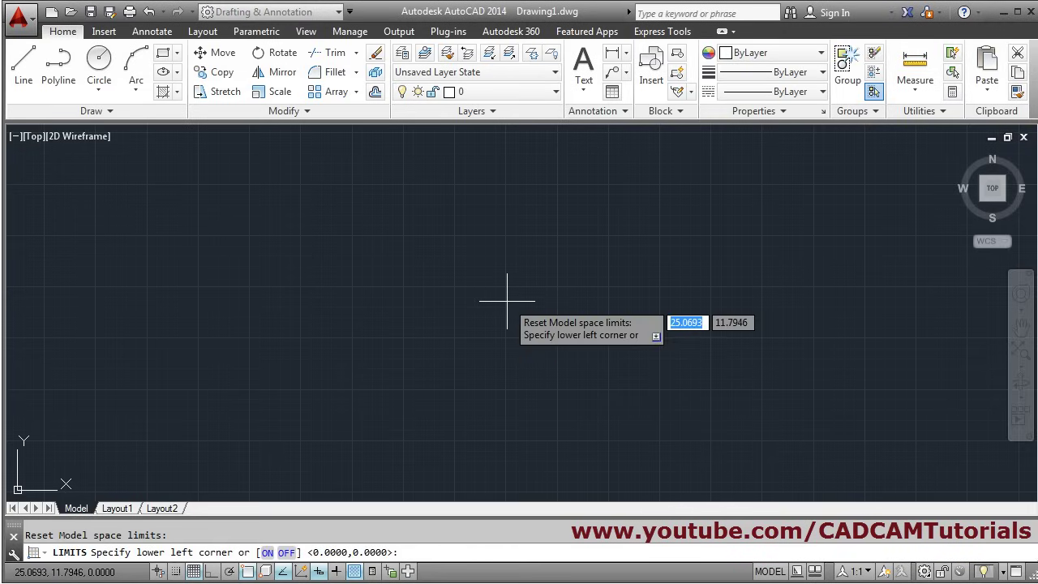
type("0")
key("Tab")
type("0")
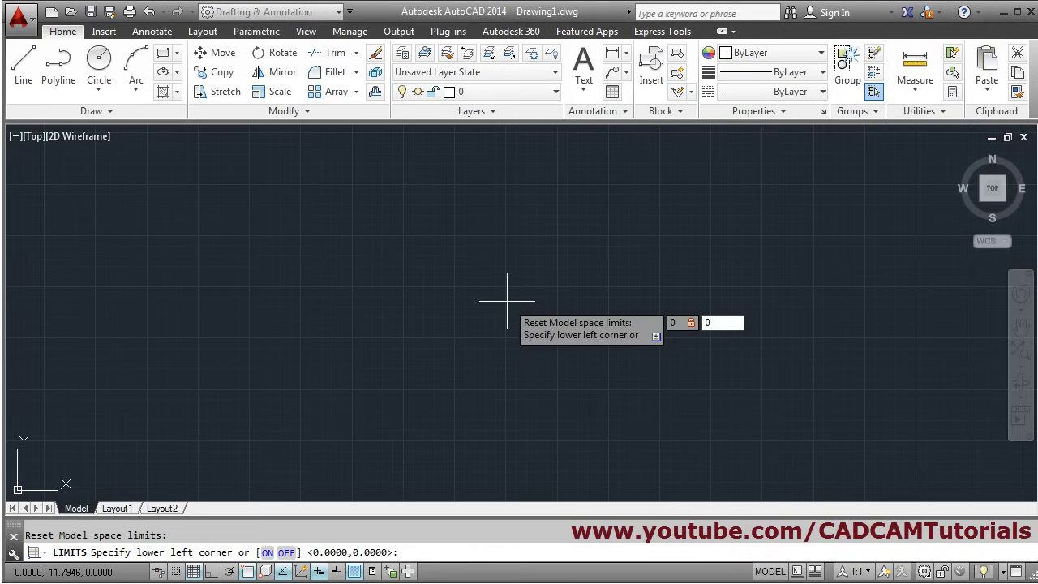
key("Return")
type("15")
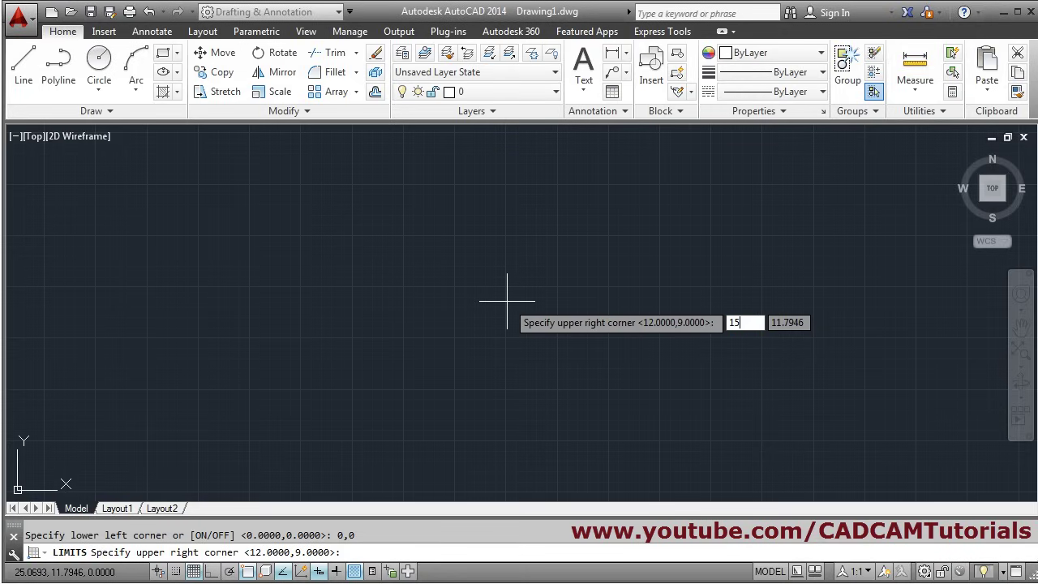
key("Tab")
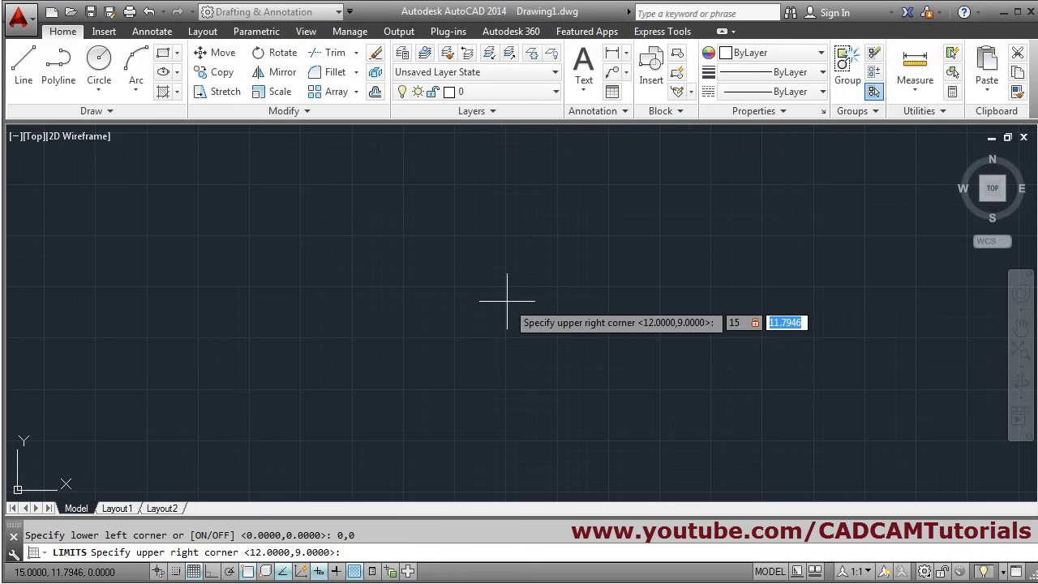
type("15")
key("Return")
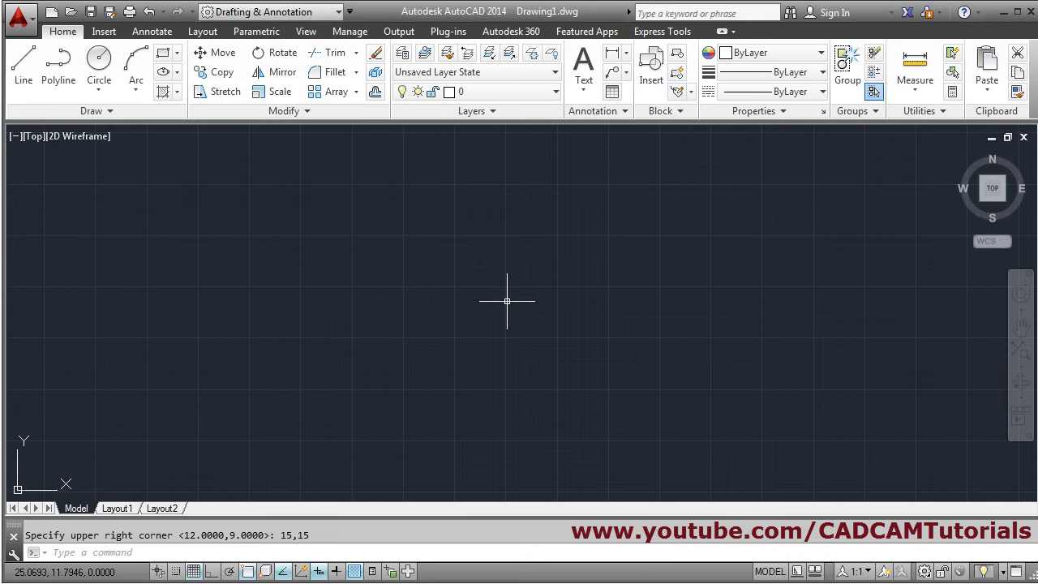
Zoom All to display the full 15 by 15 limits.
type("Z")
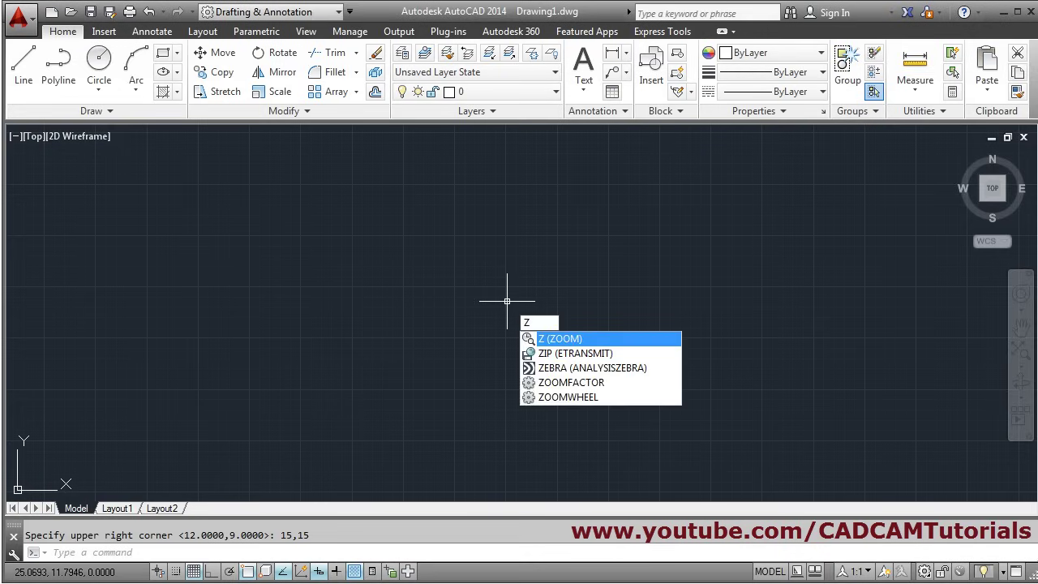
key("Return")
type("a")
key("Return")
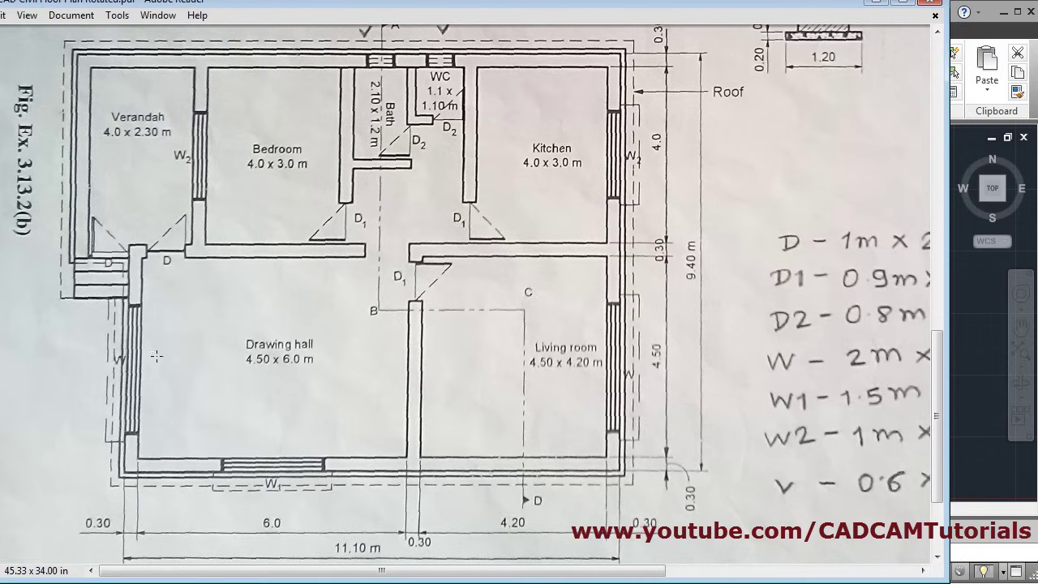
With Ortho on, draw a vertical wall line 5.1 units long.
key("alt+Tab")
key("alt+Tab")
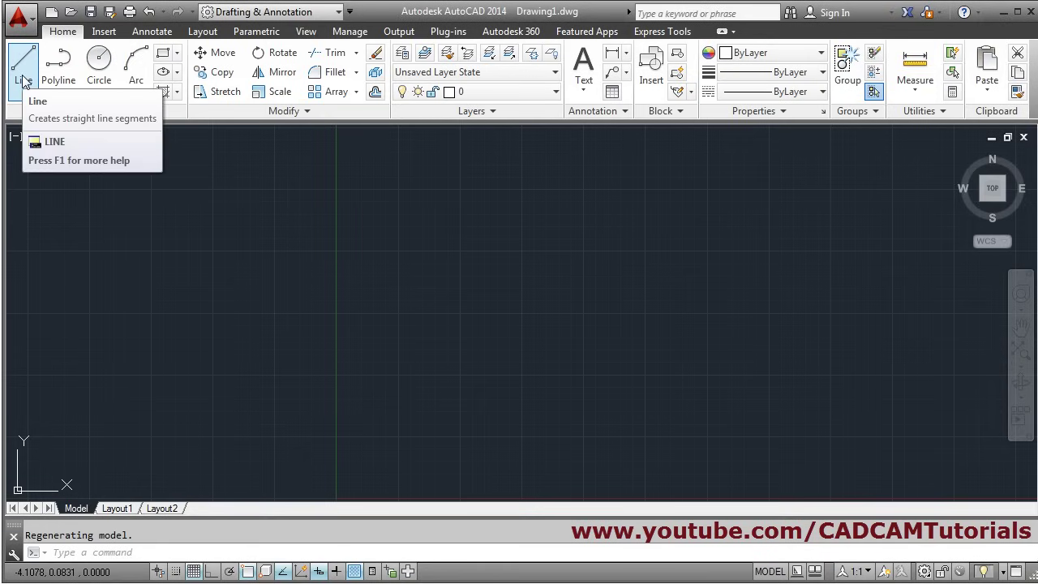
left_click(24, 81)
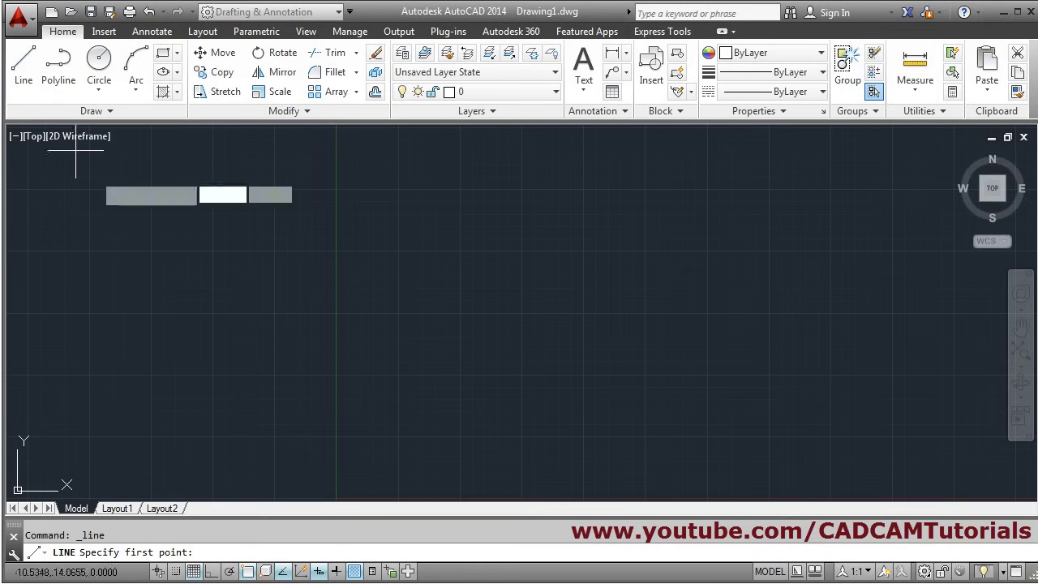
left_click(238, 465)
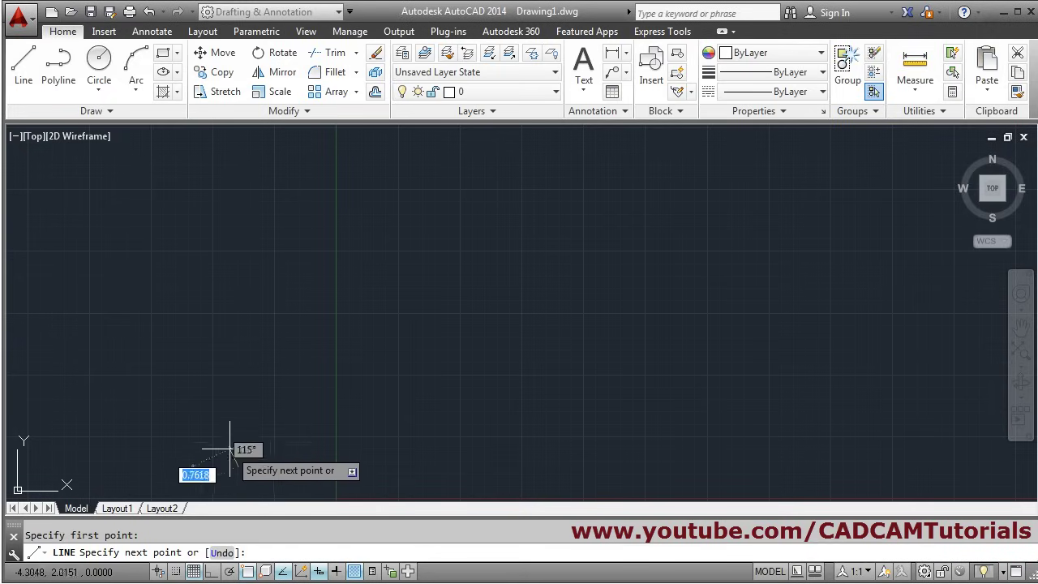
left_click(212, 572)
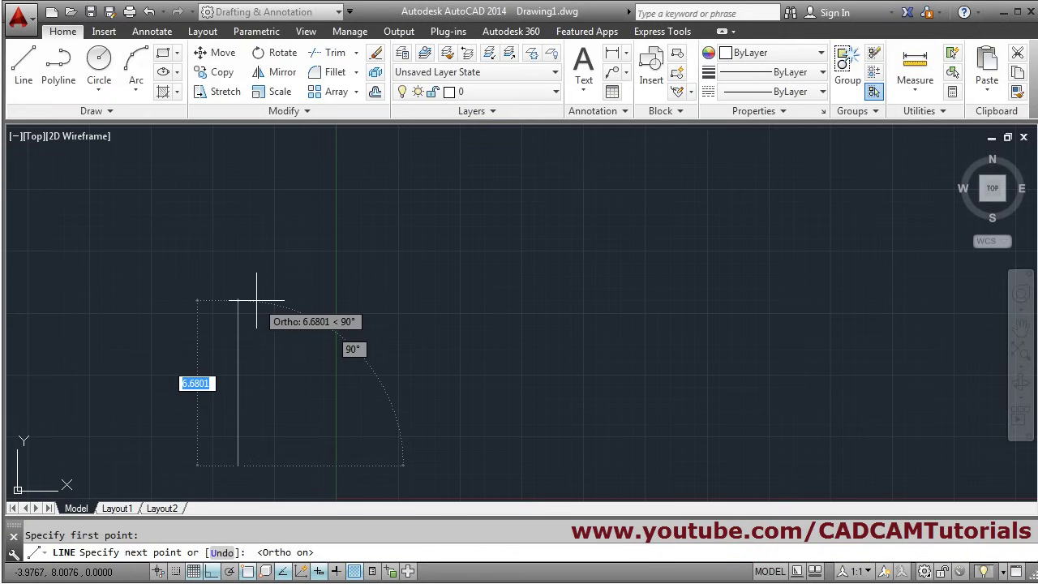
type("5.1")
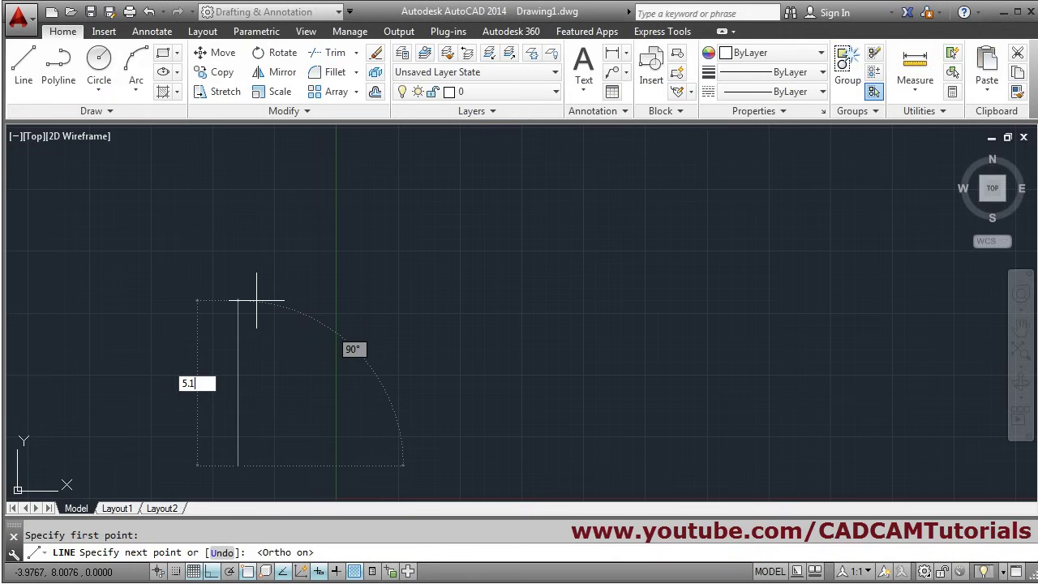
key("Return")
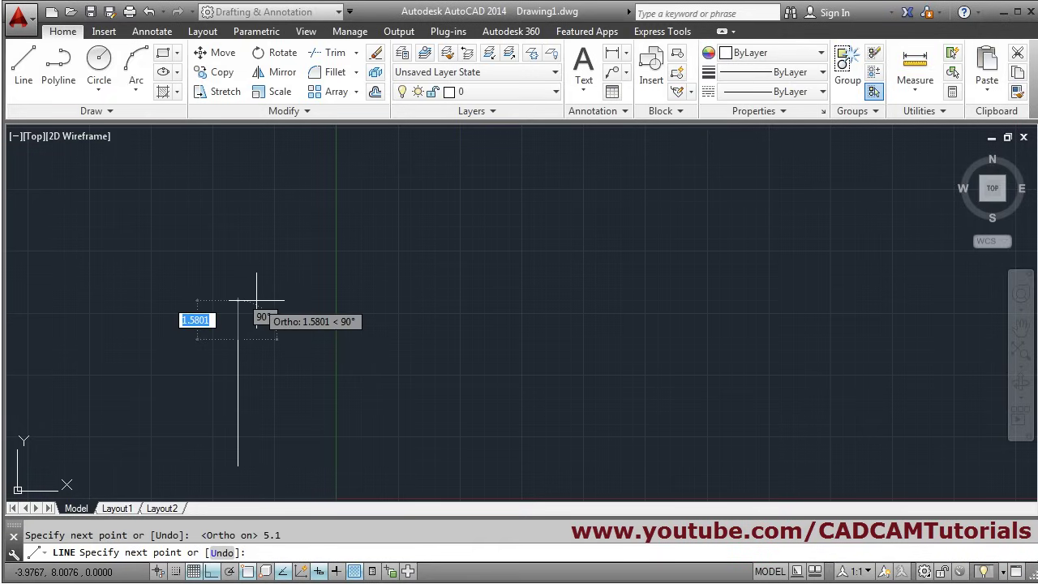
key("Return")
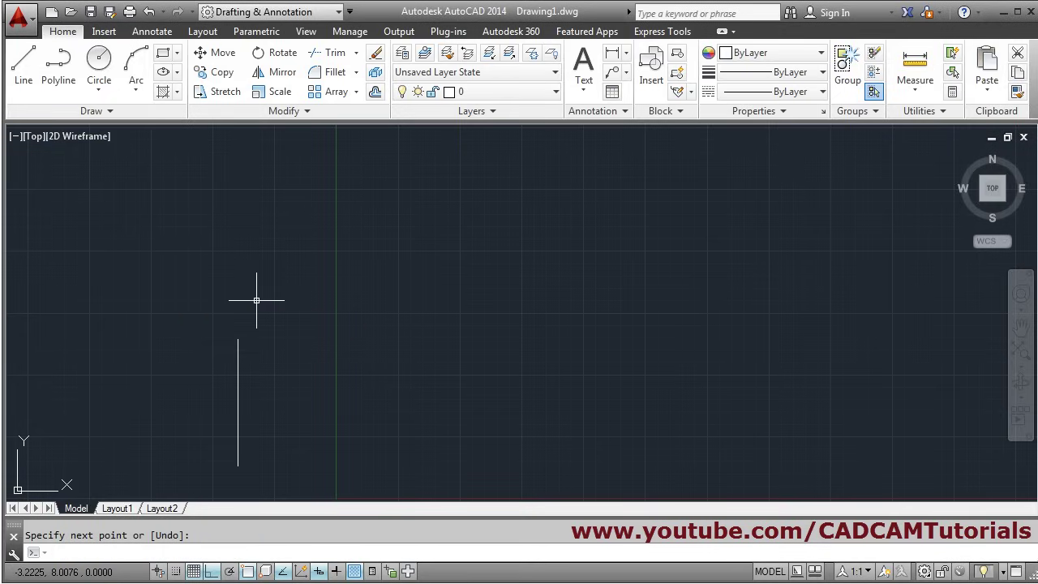
Set UCSICON to Noorigin after panning, then switch to the reference floor plan PDF.
scroll(254, 440, "up", 2)
middle_click_drag(255, 441, 250, 399)
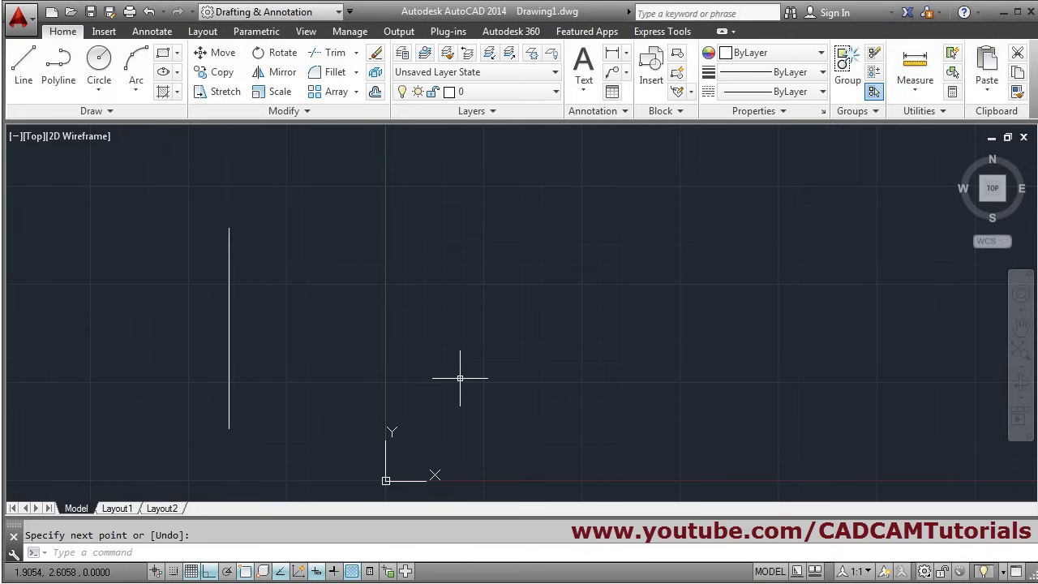
type("UCSICON")
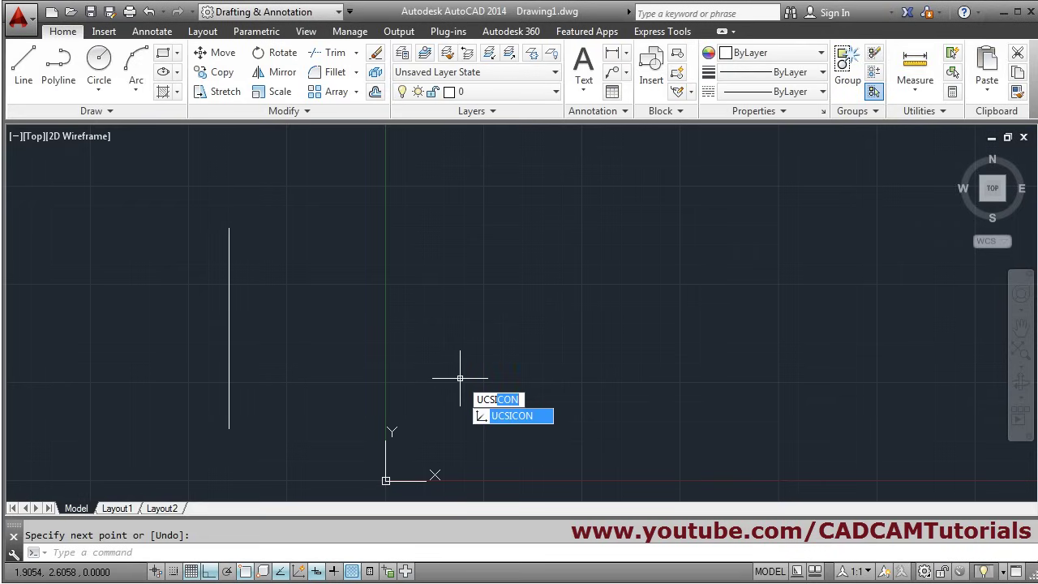
key("Return")
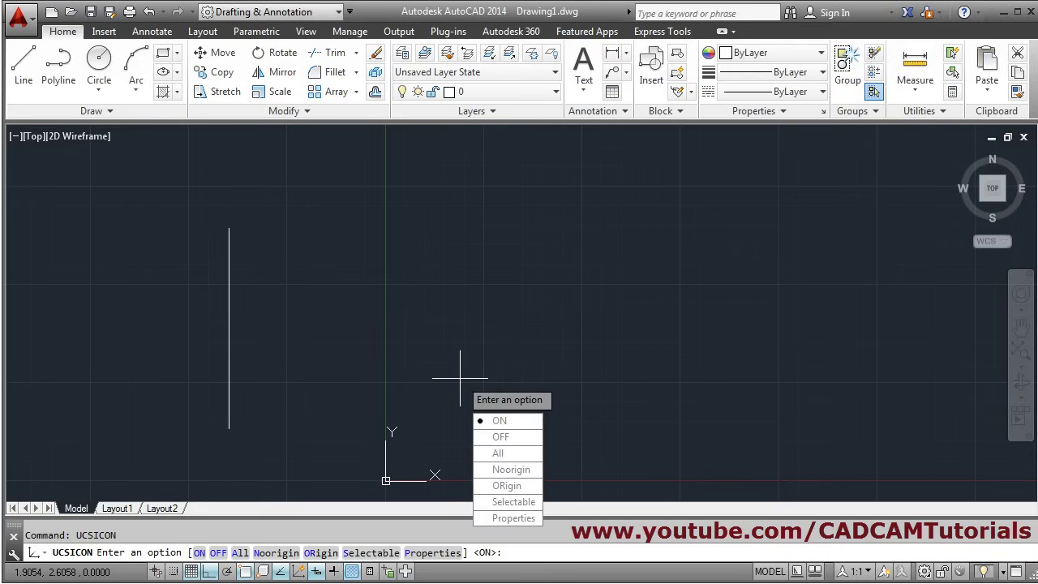
left_click(512, 470)
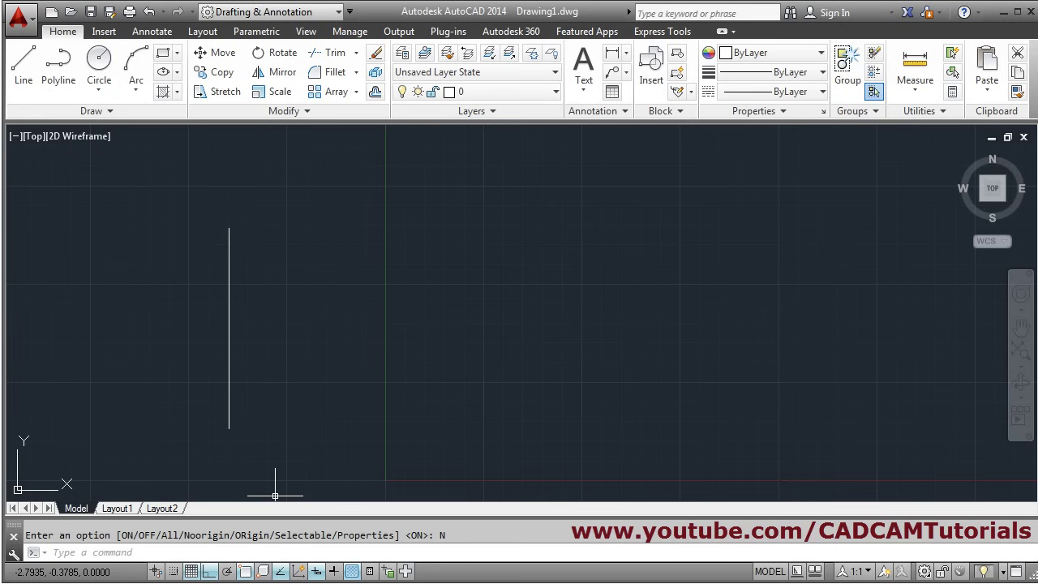
key("alt+Tab")
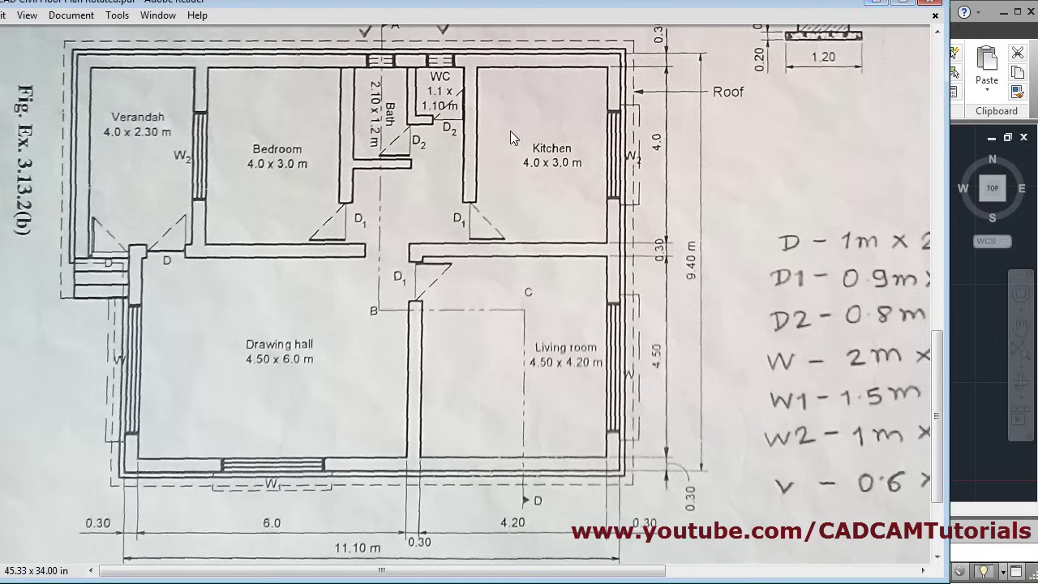
Double the first wall line with a 0.3 offset to its right.
key("alt+Tab")
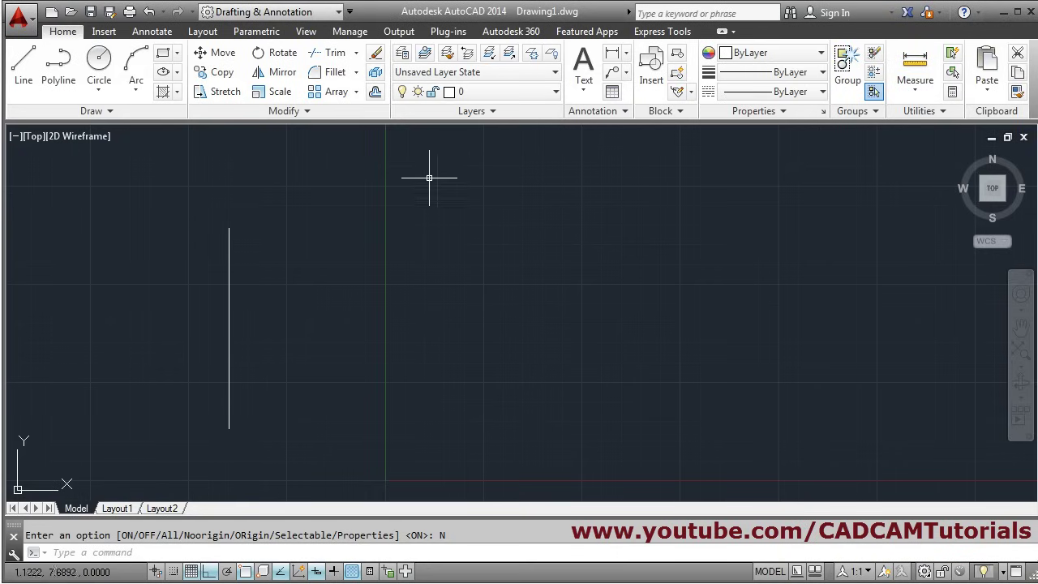
left_click(376, 93)
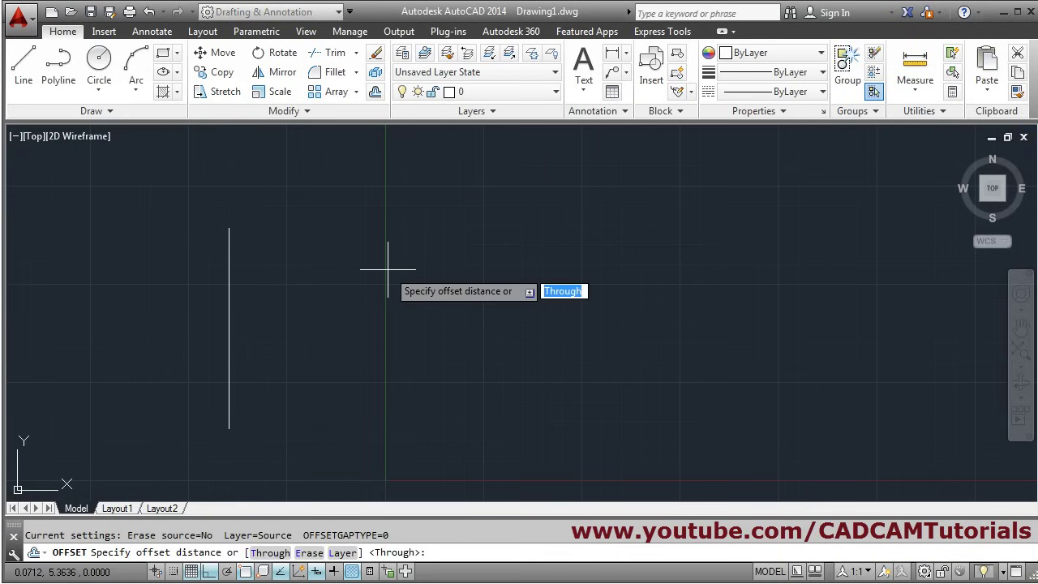
type("0.3")
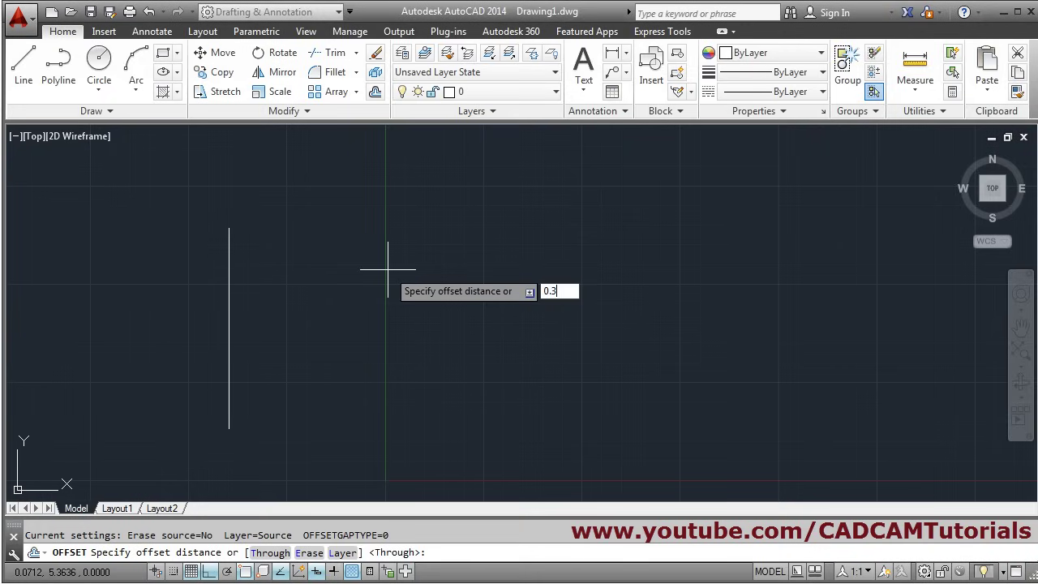
key("Return")
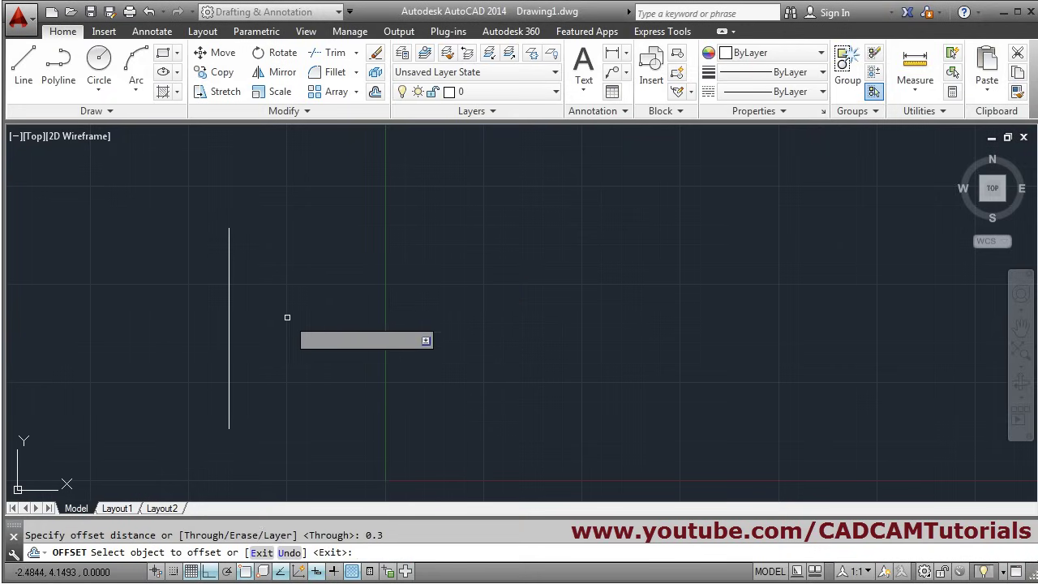
left_click(229, 327)
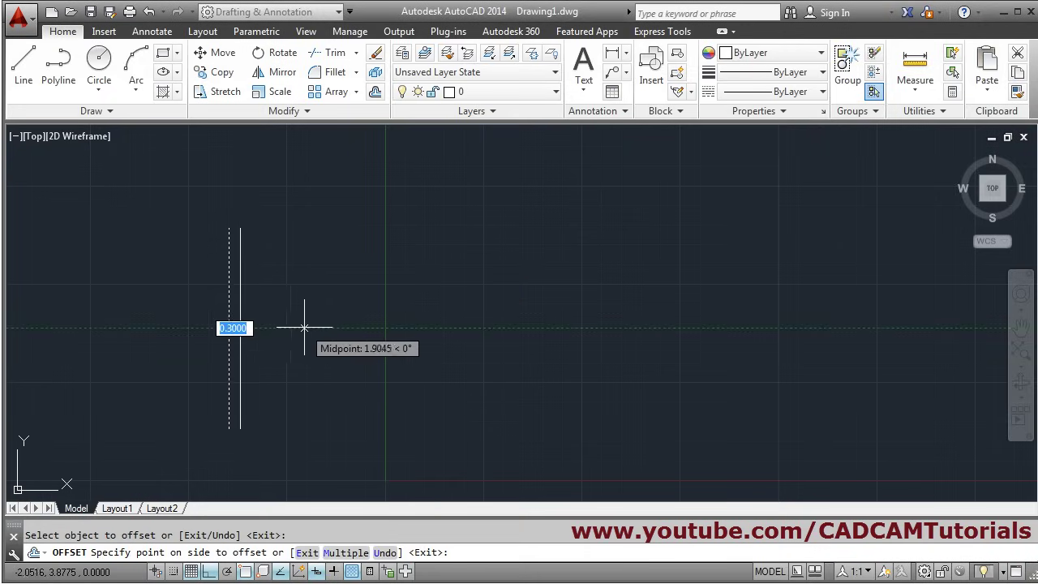
left_click(304, 327)
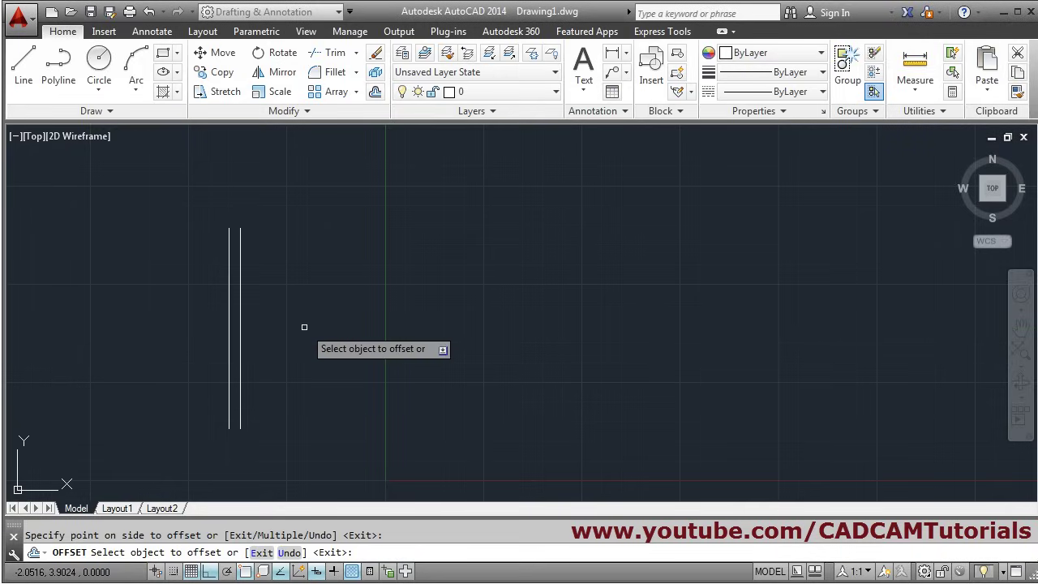
Offset a line 6 units right and double it 0.3 as the middle wall.
left_click(240, 336)
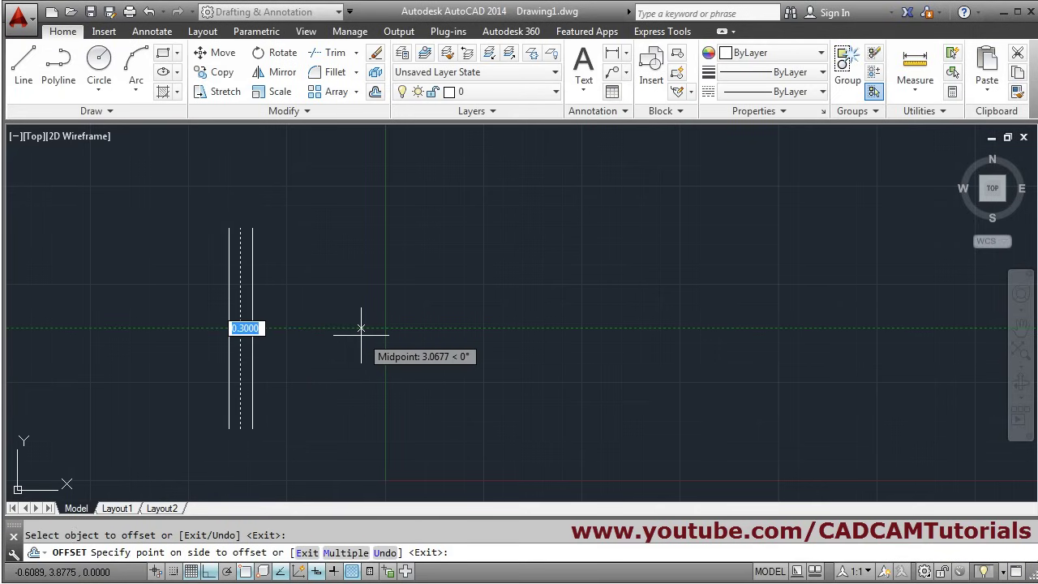
type("6")
key("Return")
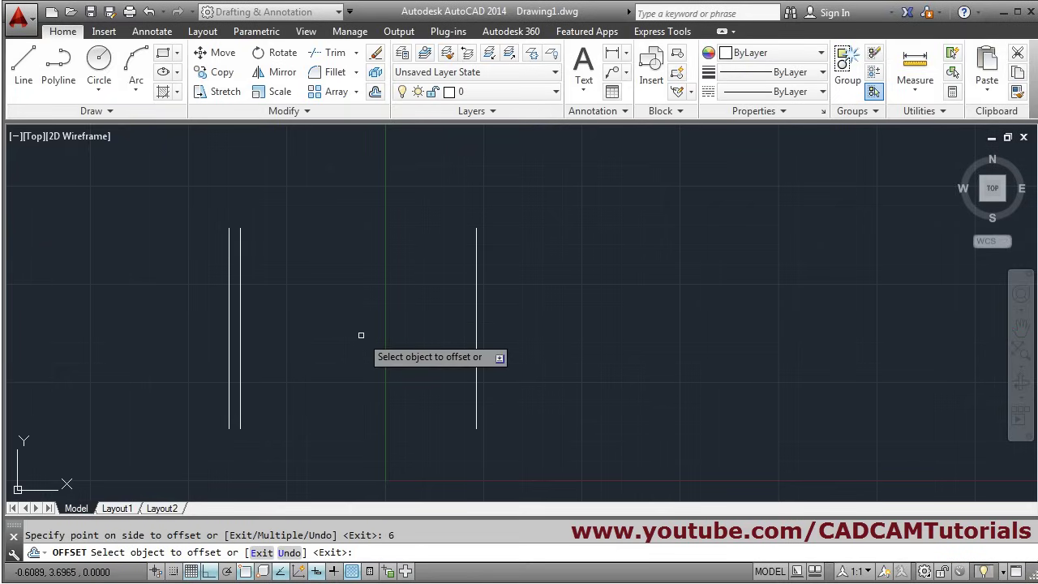
left_click(476, 341)
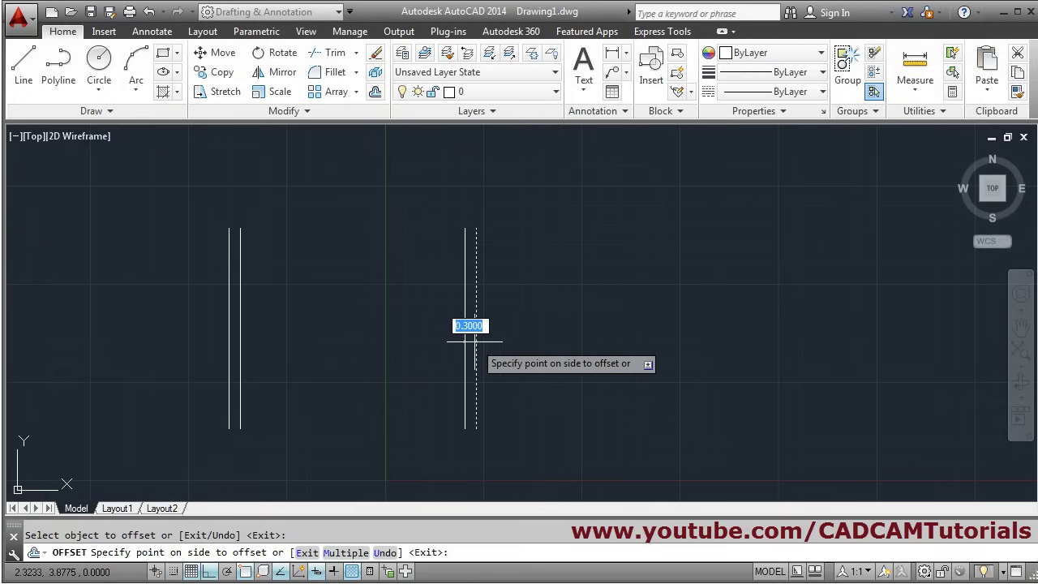
left_click(557, 338)
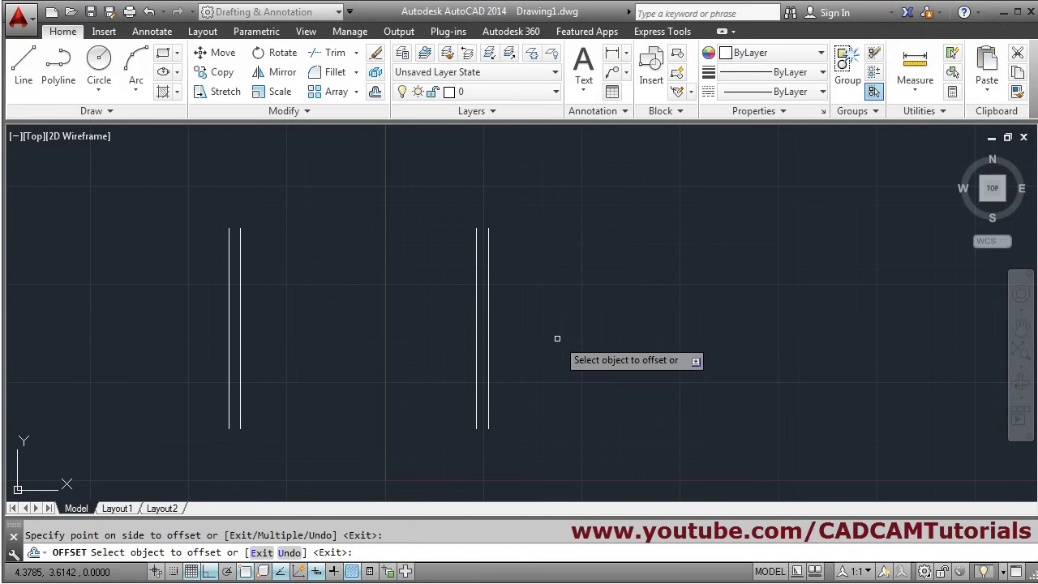
Offset a line 4.2 further right, double it 0.3, and check the sketch.
left_click(489, 346)
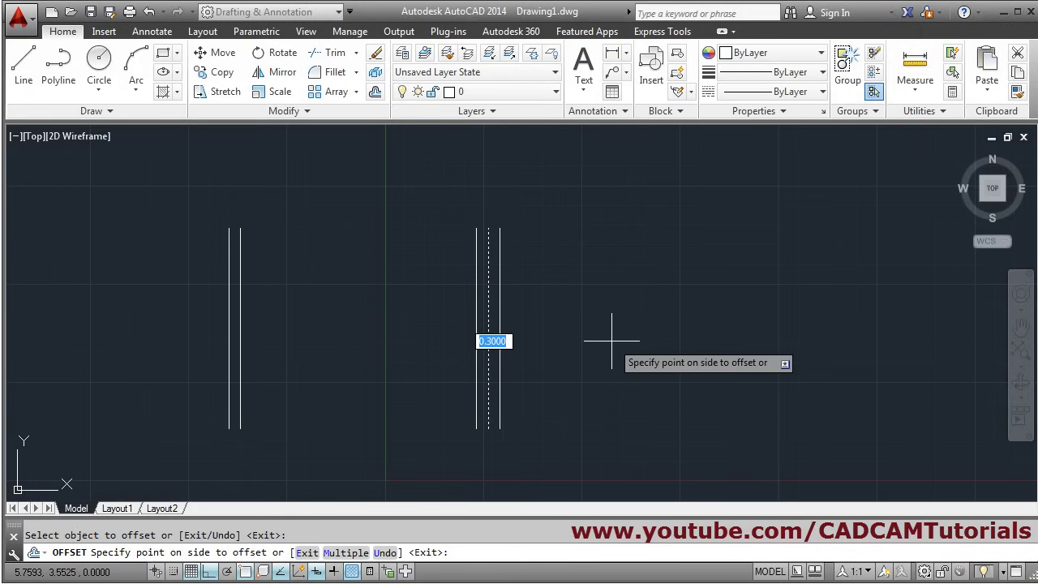
type("4.2")
key("Return")
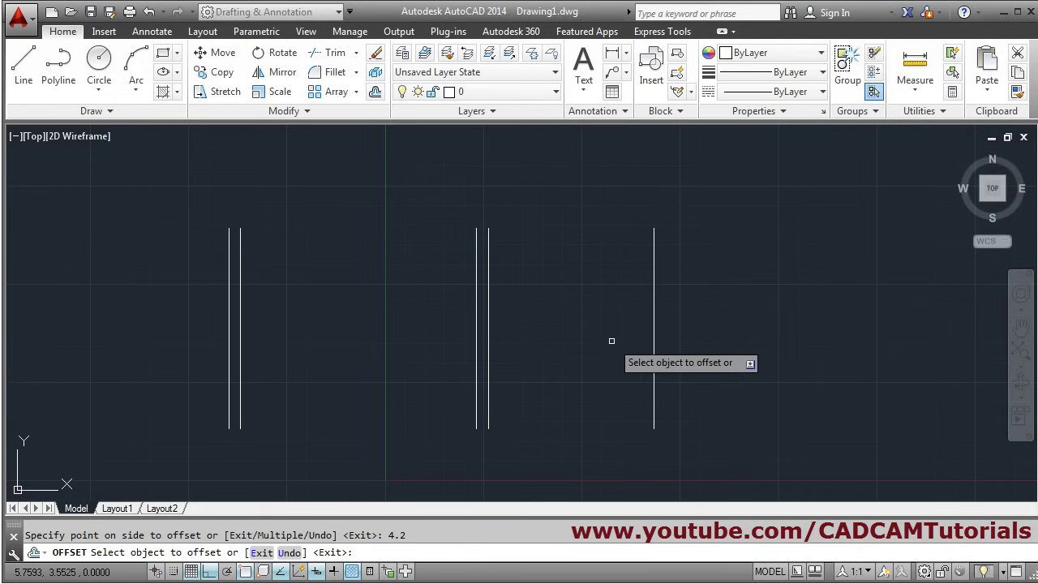
left_click(653, 350)
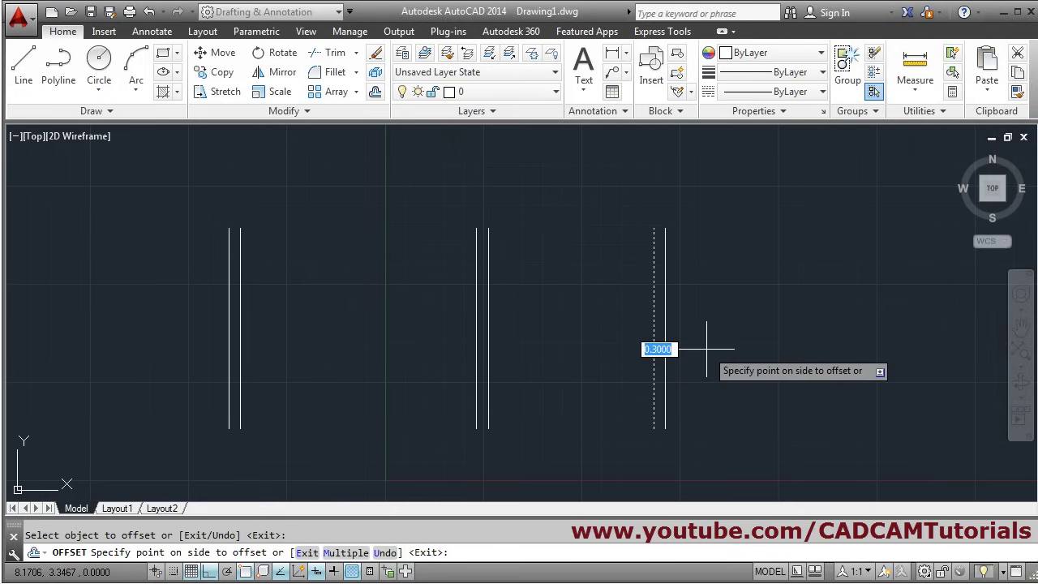
left_click(707, 347)
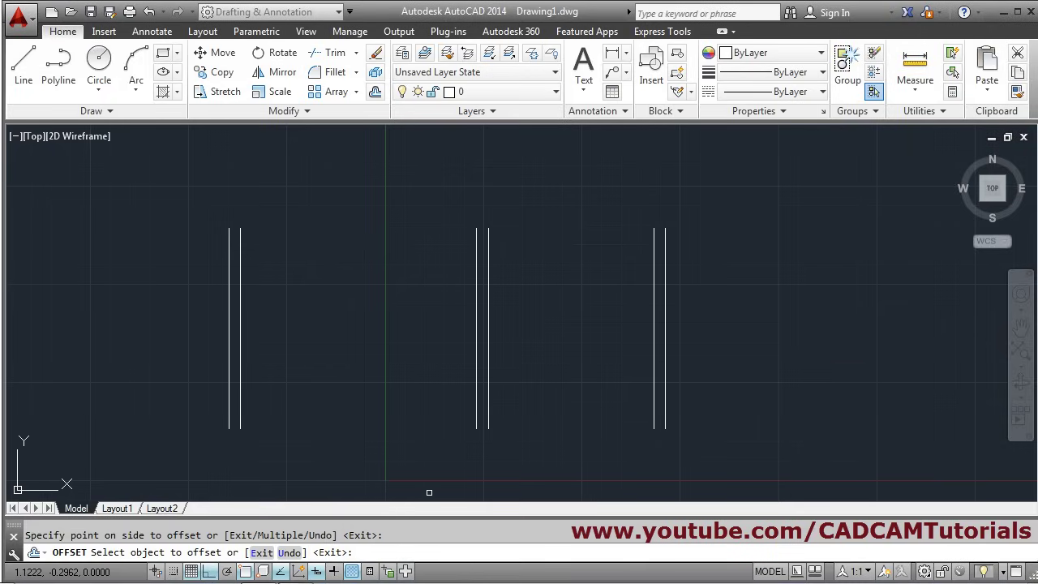
key("alt+Tab")
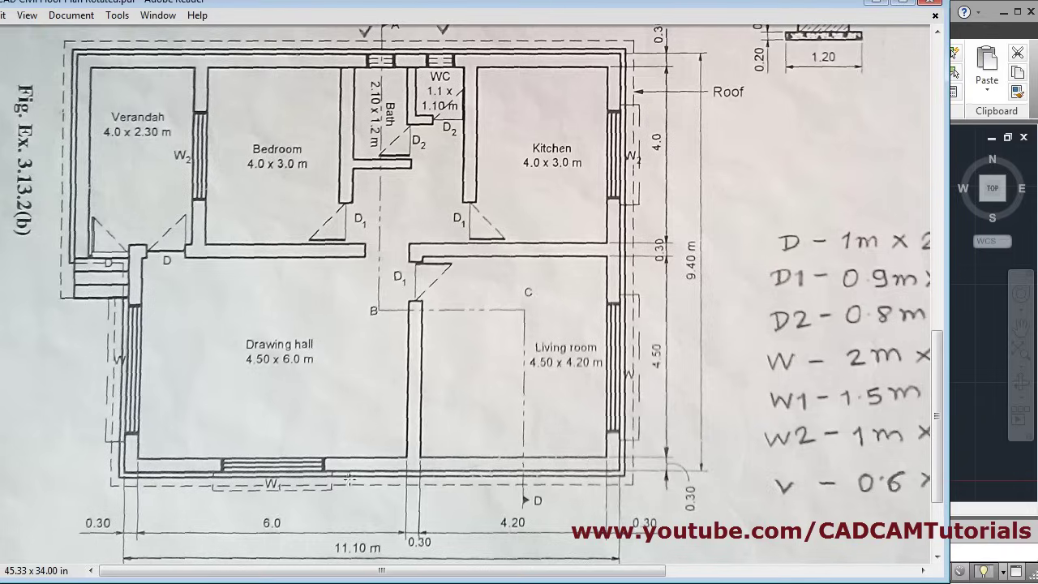
left_click(866, 7)
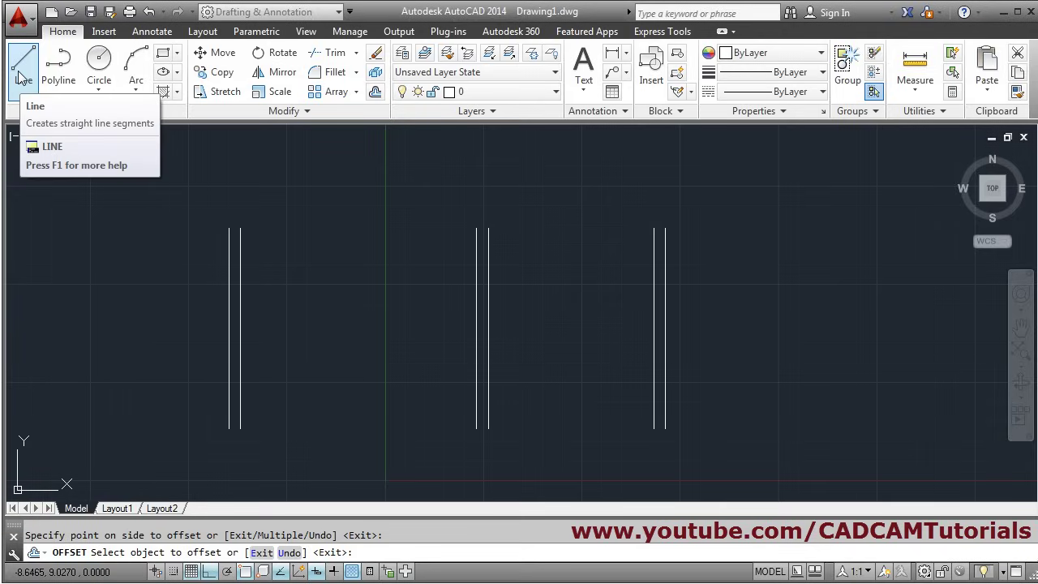
Draw an 11.1-long line joining the bottom ends of the outer walls.
left_click(18, 69)
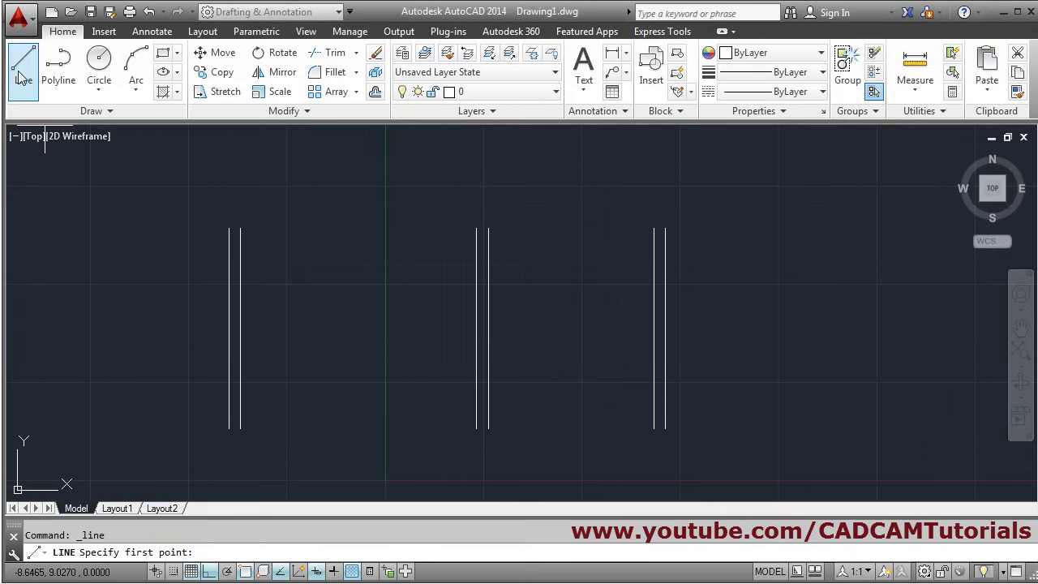
left_click(228, 428)
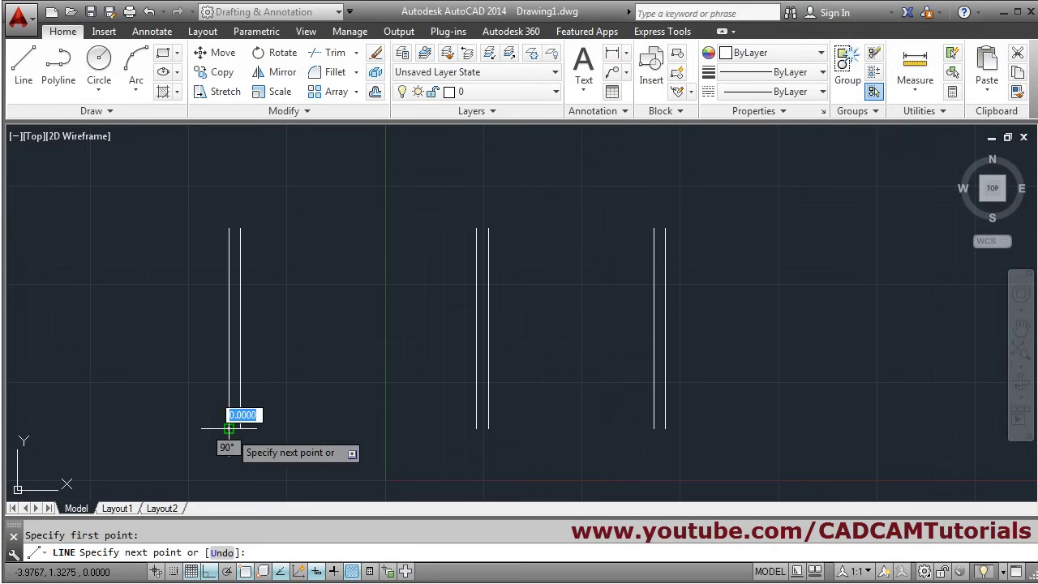
left_click(665, 429)
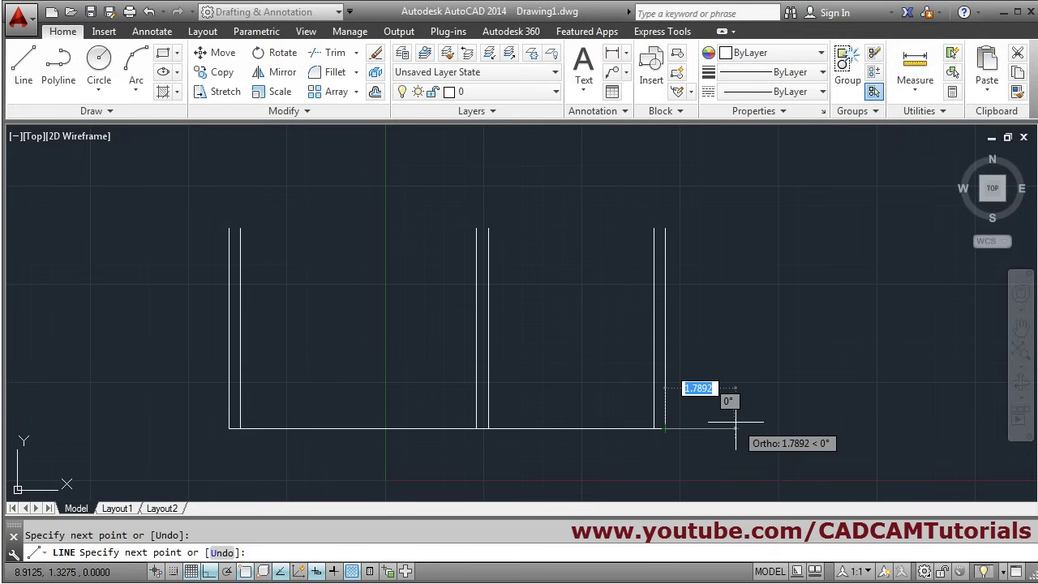
key("Return")
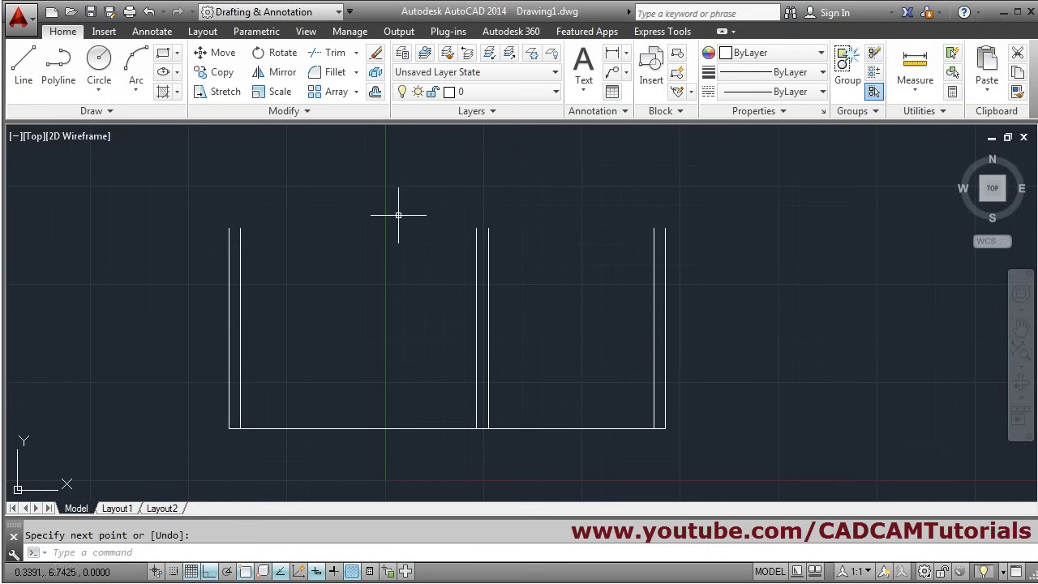
Offset the bottom line 0.3 upward to form the bottom wall.
left_click(376, 93)
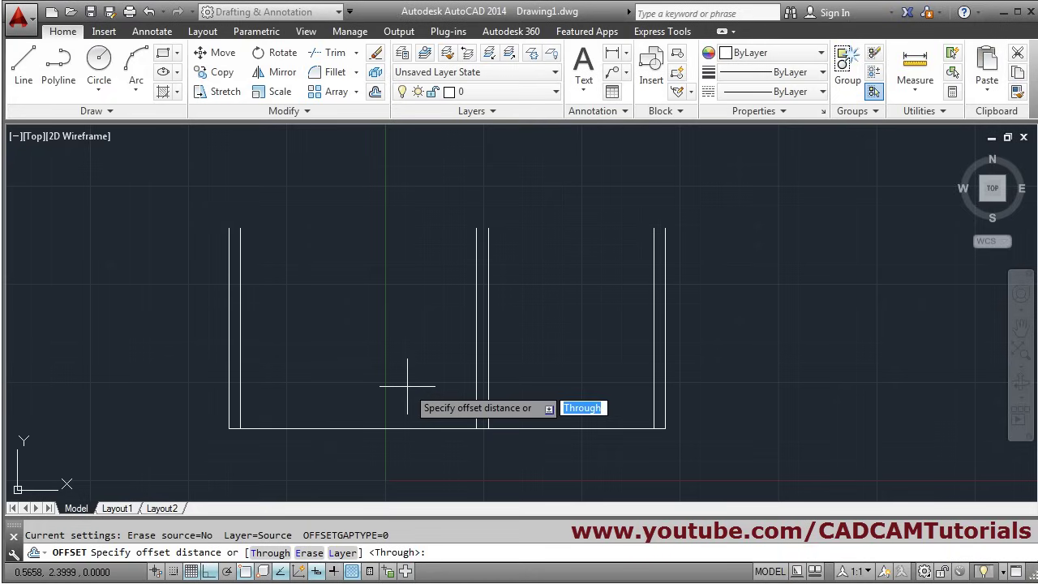
type(".3")
key("Return")
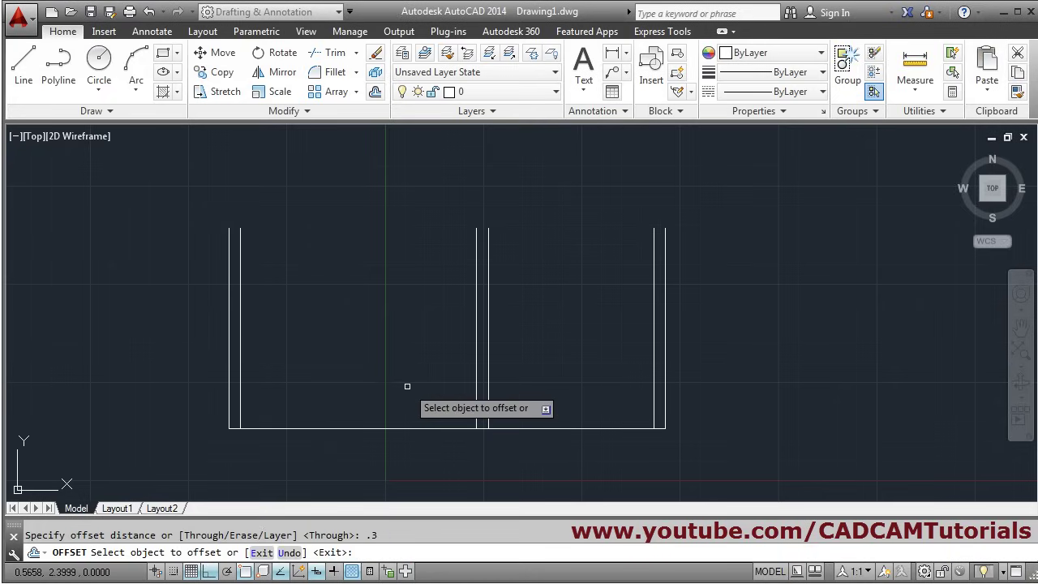
left_click(434, 427)
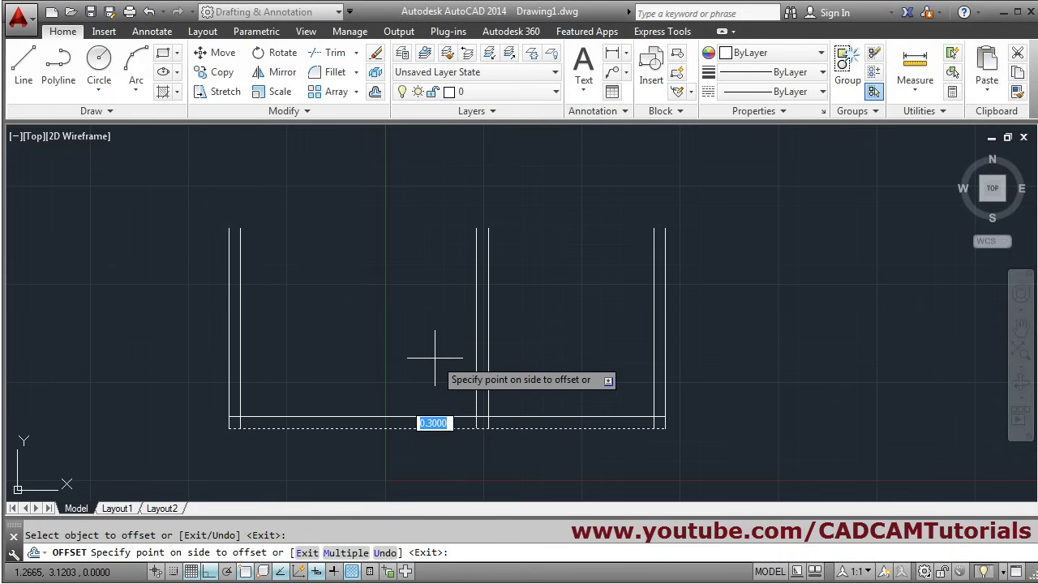
left_click(435, 357)
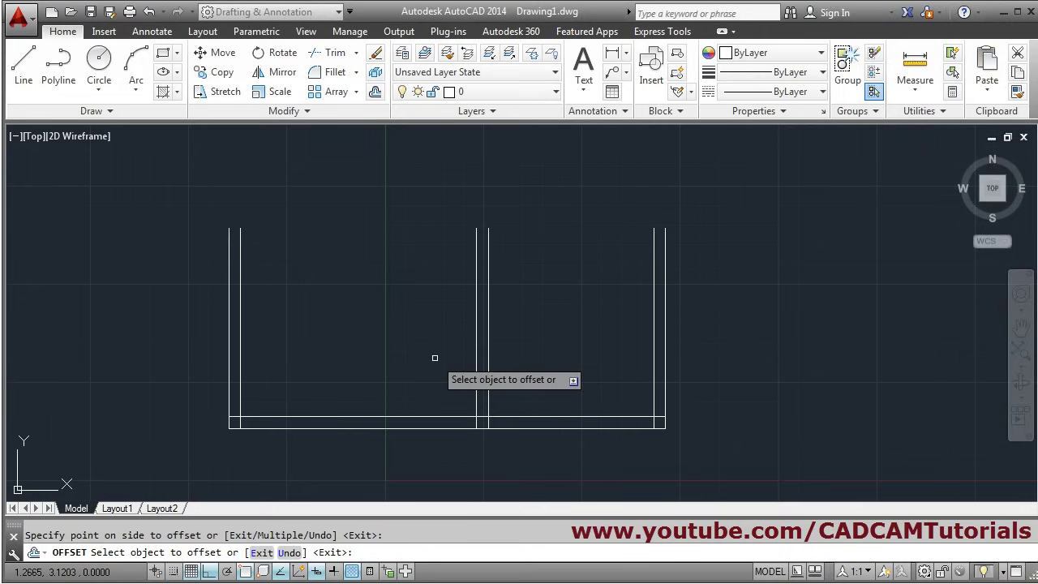
key("Return")
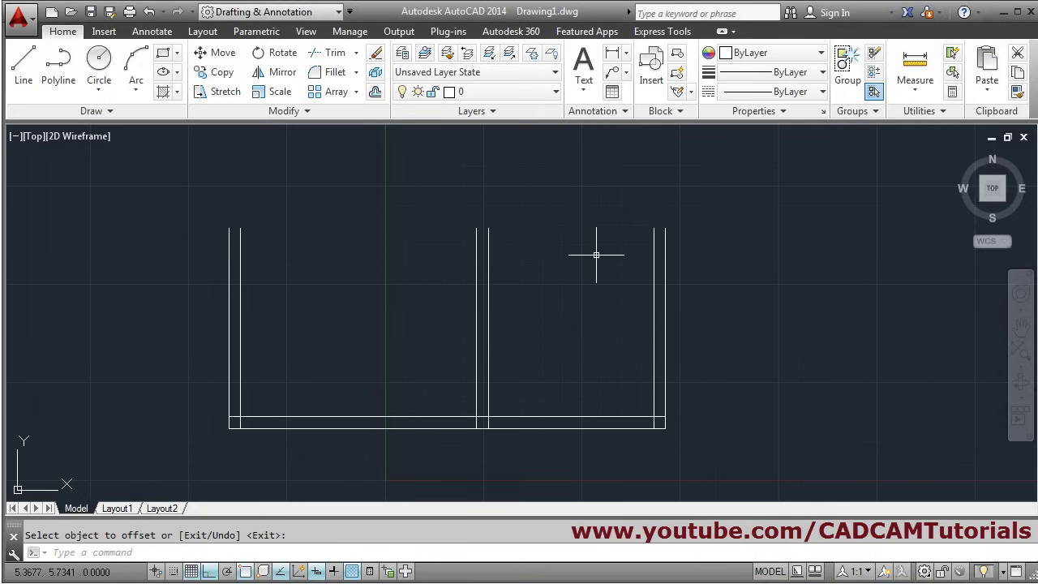
Draw a line across the top ends of the outer walls.
left_click(25, 81)
left_click(229, 228)
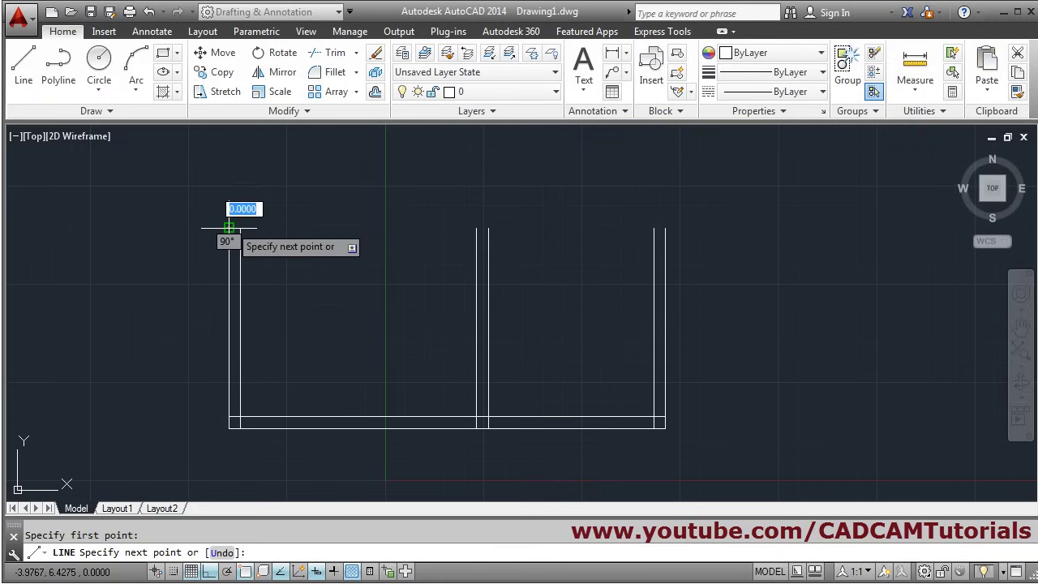
left_click(665, 228)
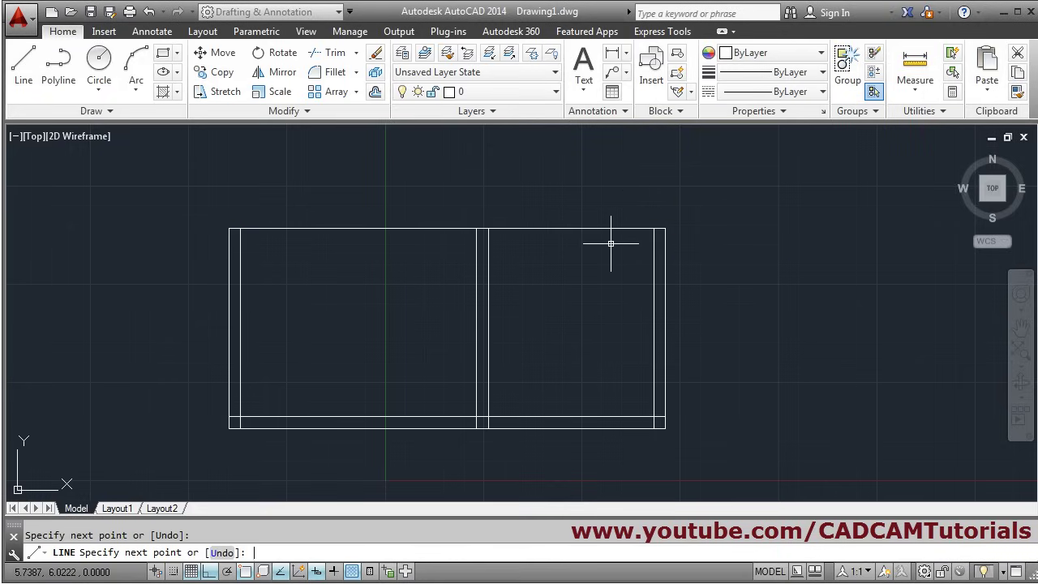
key("Return")
Offset the top line 0.3 downward and bring up the floor-plan sketch.
left_click(375, 91)
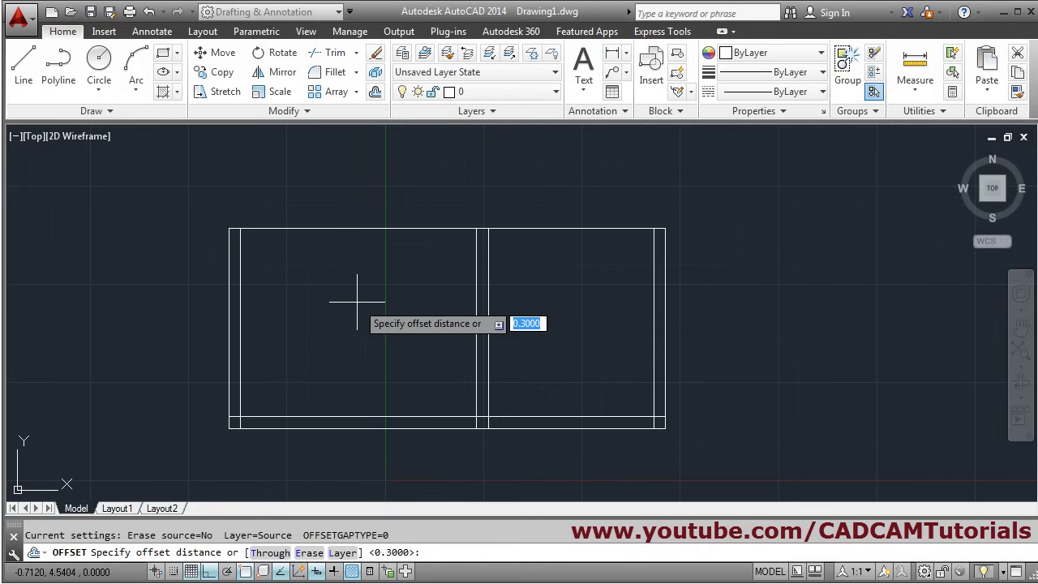
key("Return")
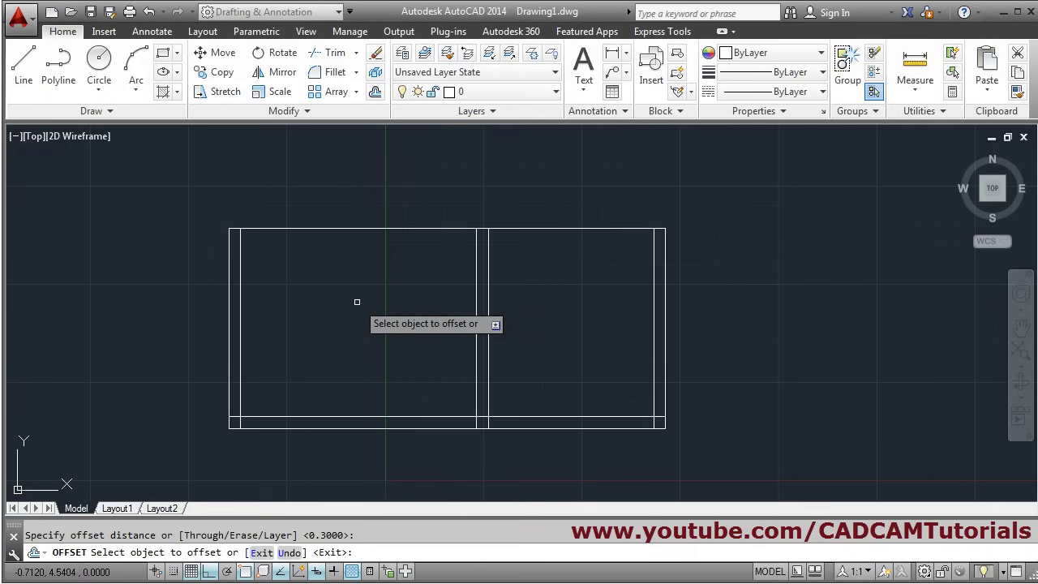
left_click(405, 228)
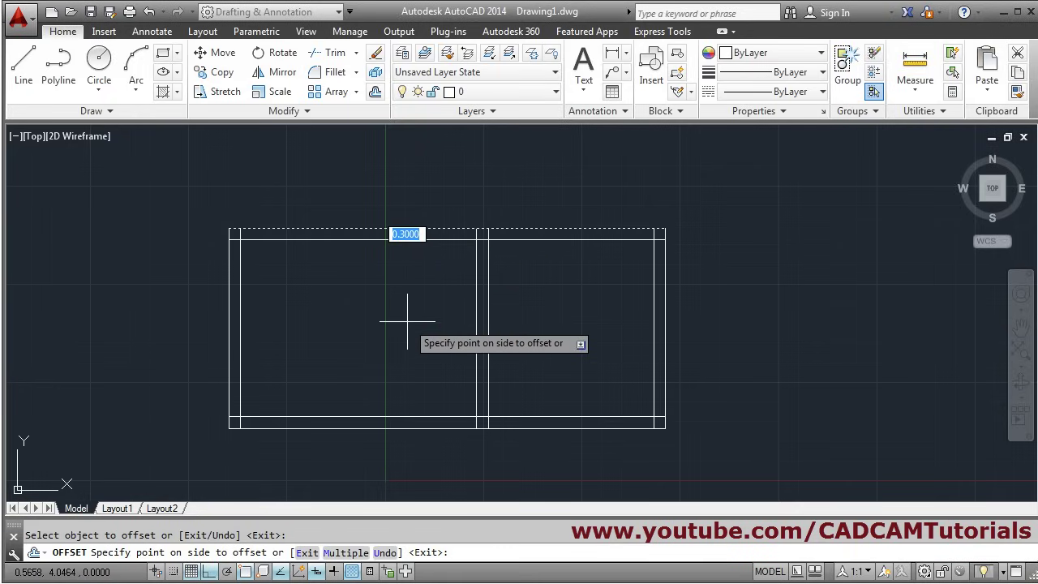
left_click(408, 321)
key("Return")
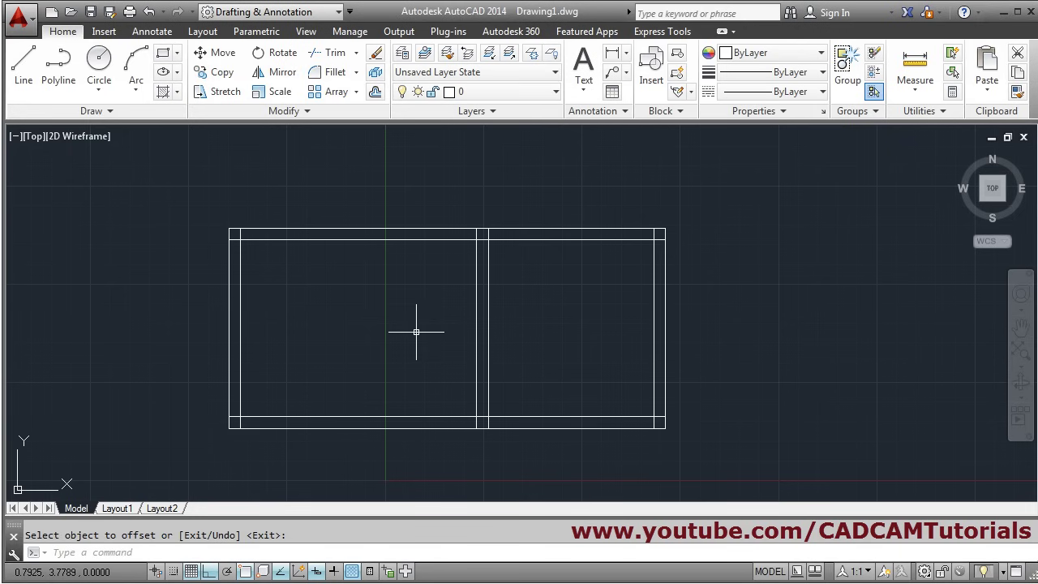
key("alt+Tab")
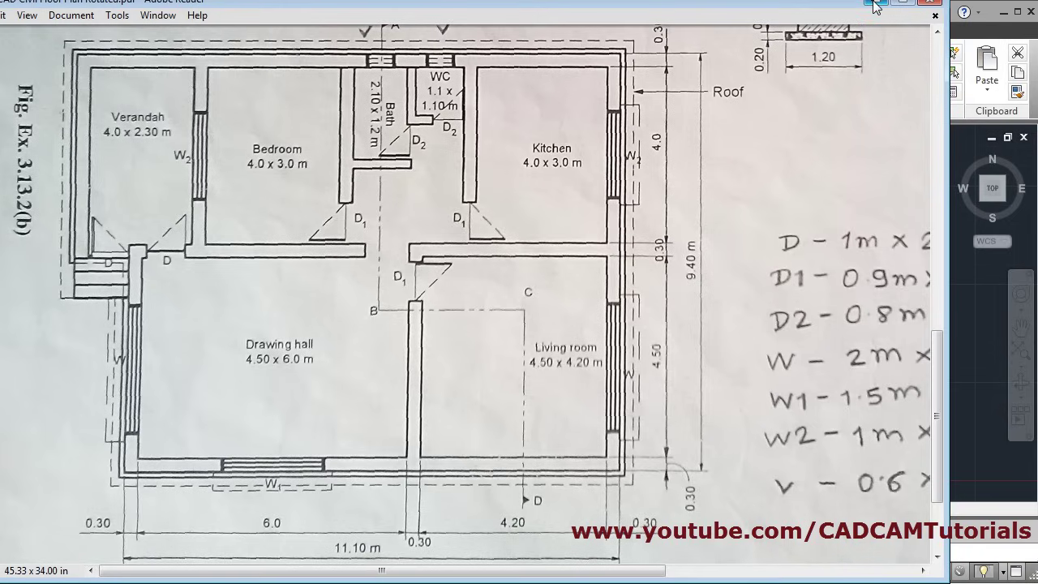
Review the scanned floor-plan sketch and return to the AutoCAD drawing.
key("alt+Tab")
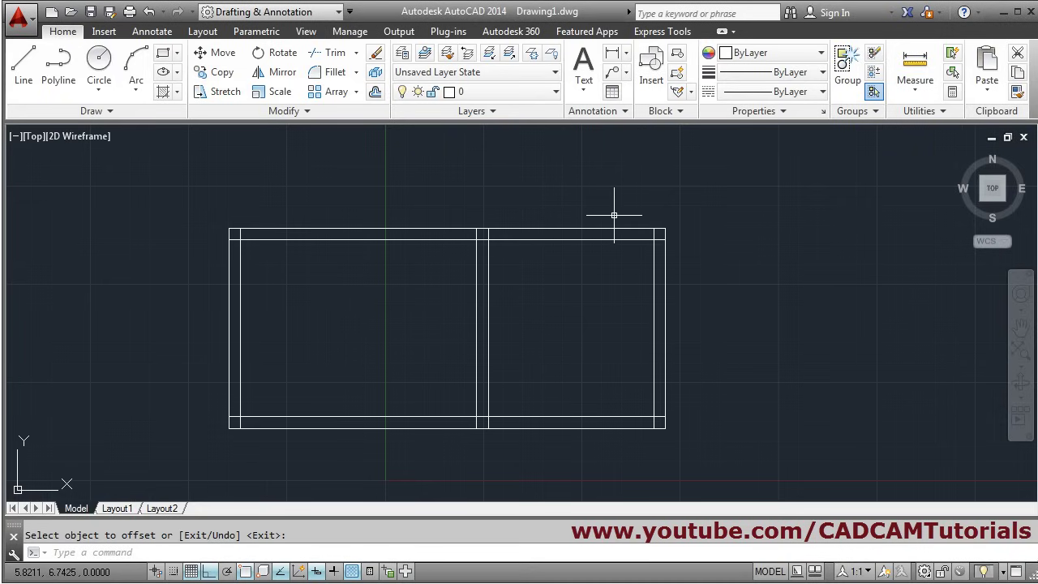
Draw a 4.3-unit vertical line up from the top-right corner and zoom in on it.
scroll(614, 214, "down", 2)
middle_click_drag(619, 181, 588, 287)
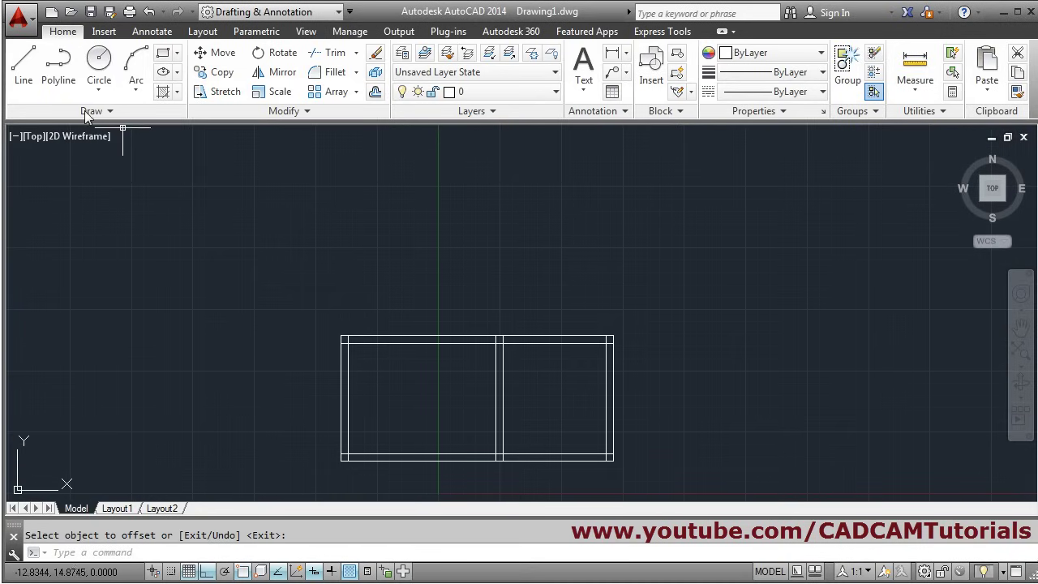
left_click(23, 65)
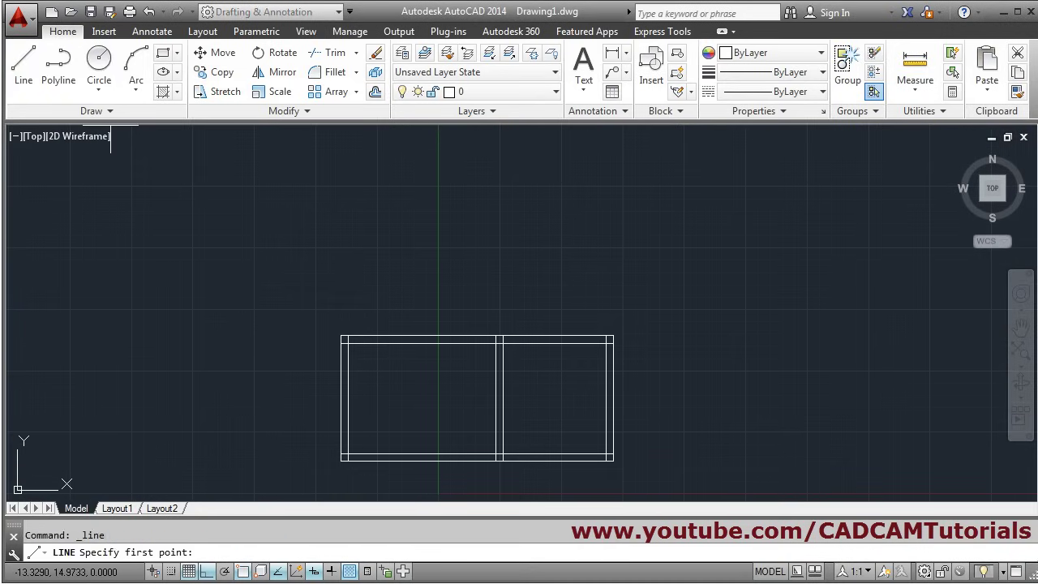
left_click(612, 337)
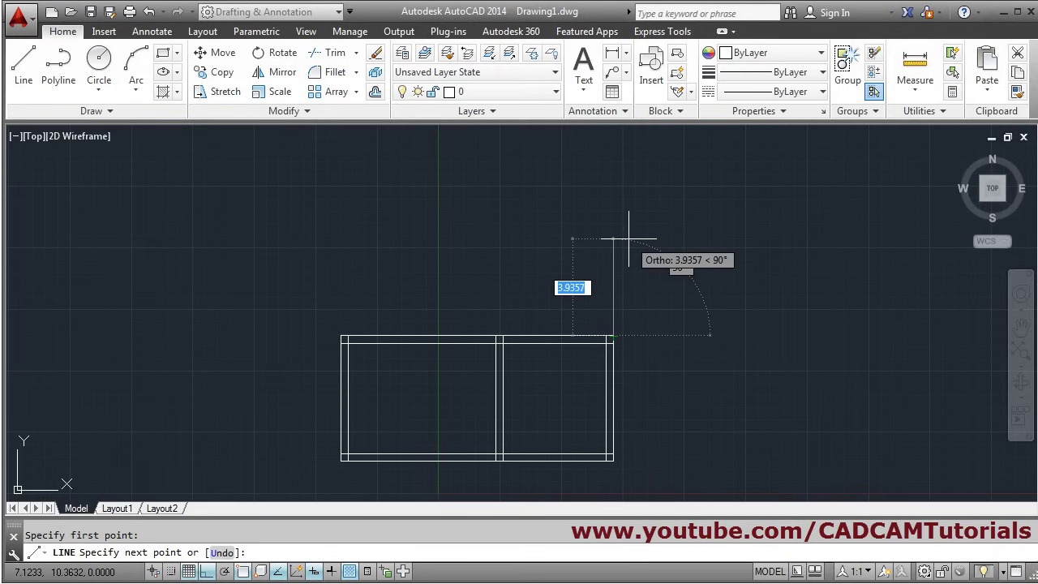
type("4.3")
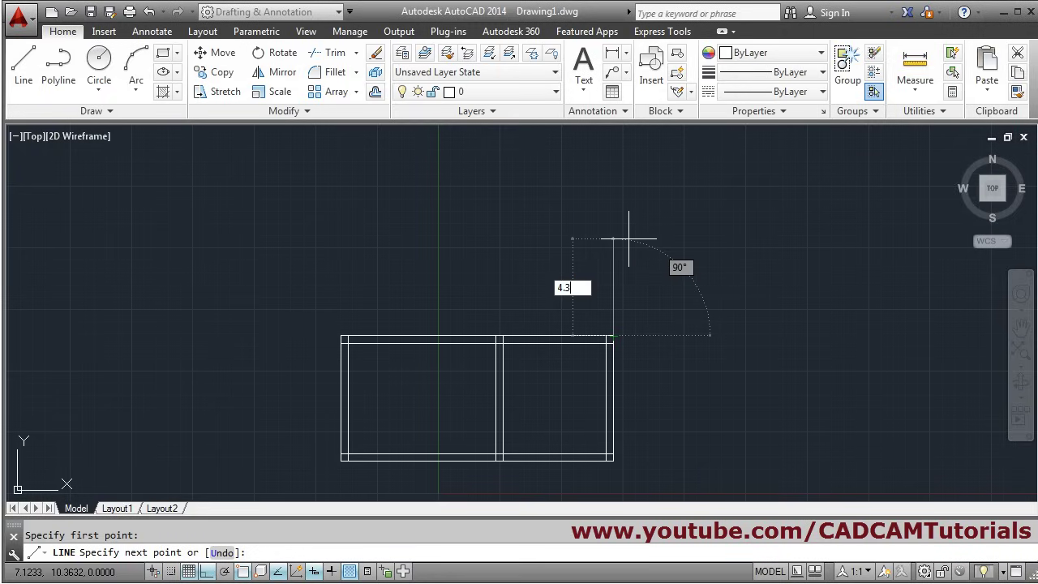
key("Return")
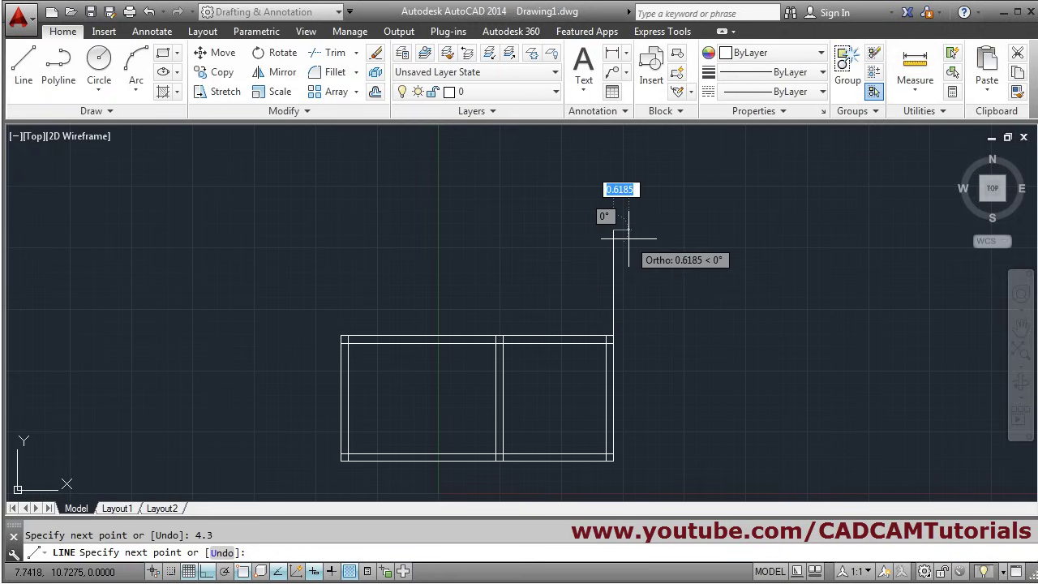
key("Return")
scroll(612, 274, "up", 3)
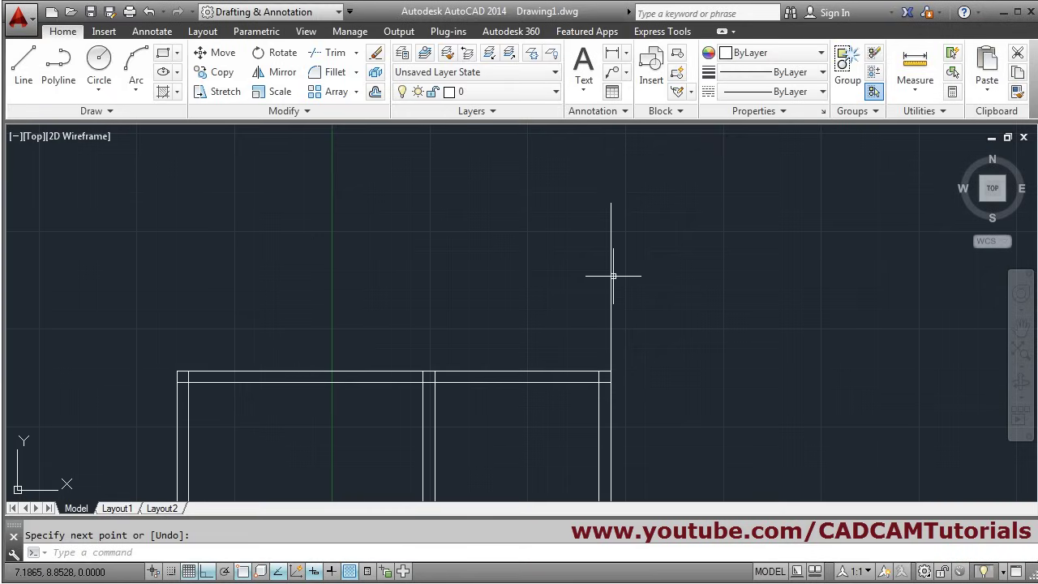
scroll(641, 305, "up", 2)
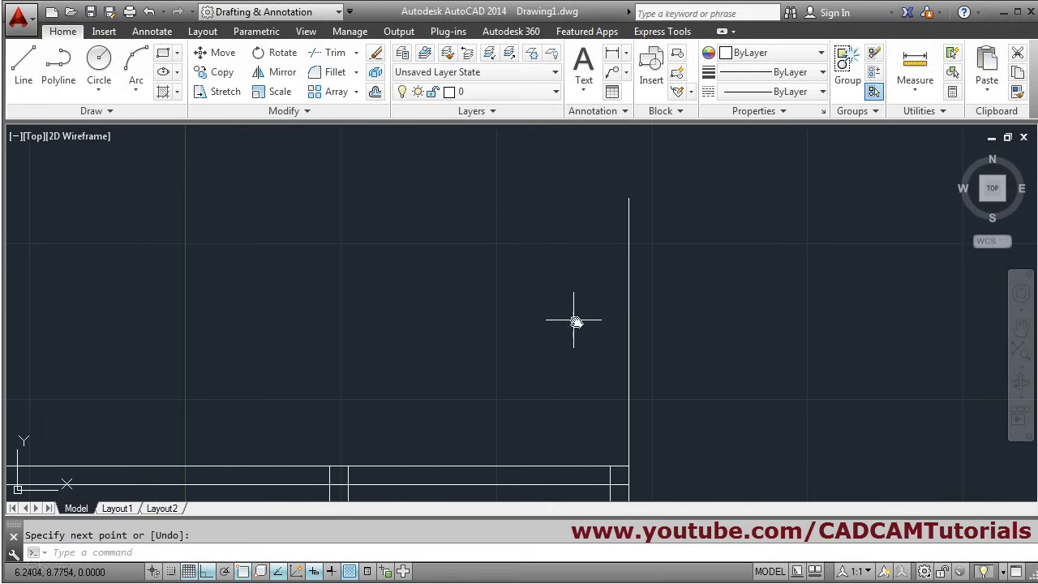
middle_click_drag(575, 320, 670, 308)
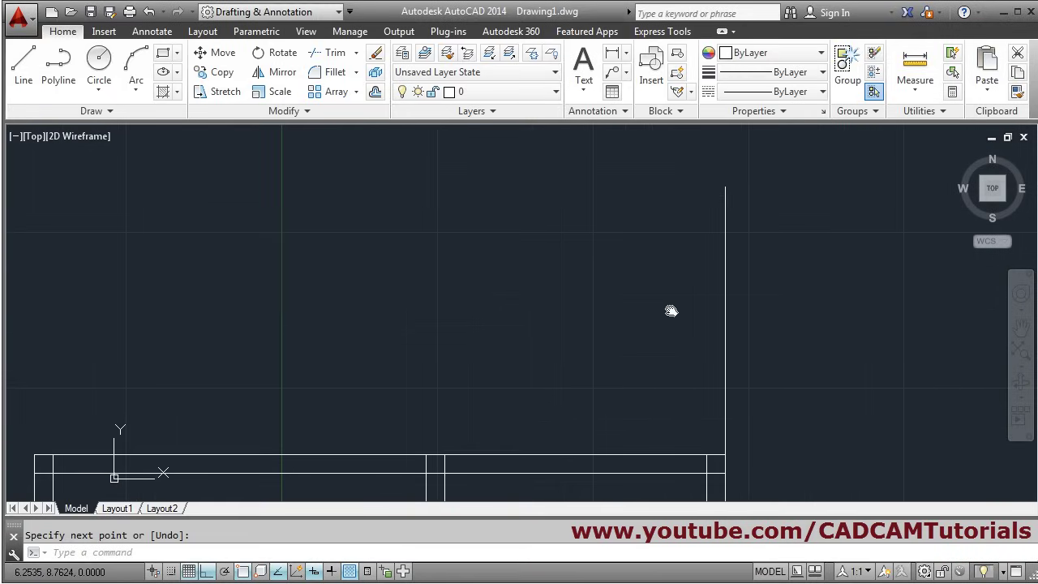
Offset the vertical line 0.3 to the left to make a double wall.
left_click(374, 91)
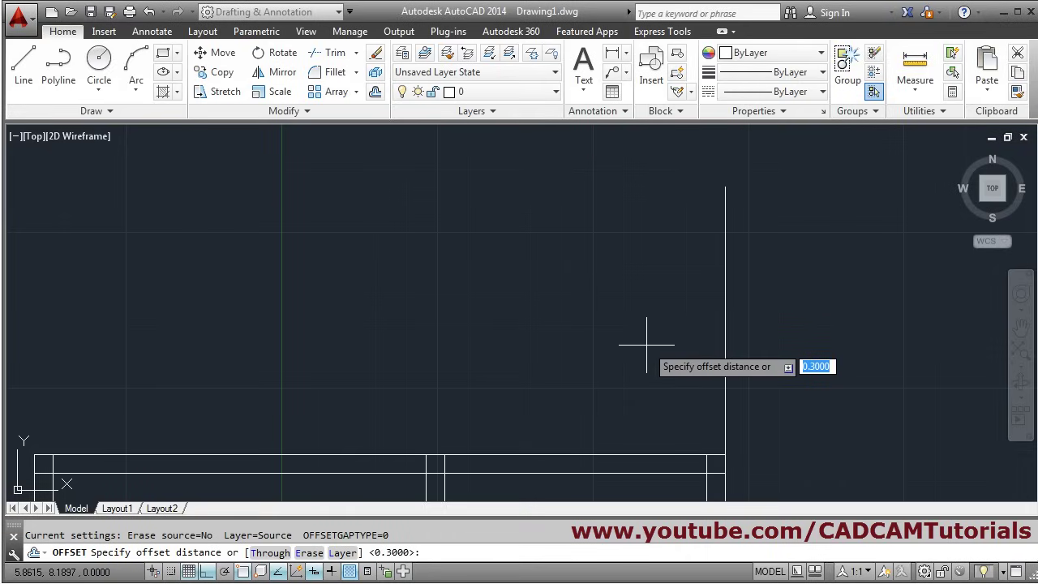
key("Return")
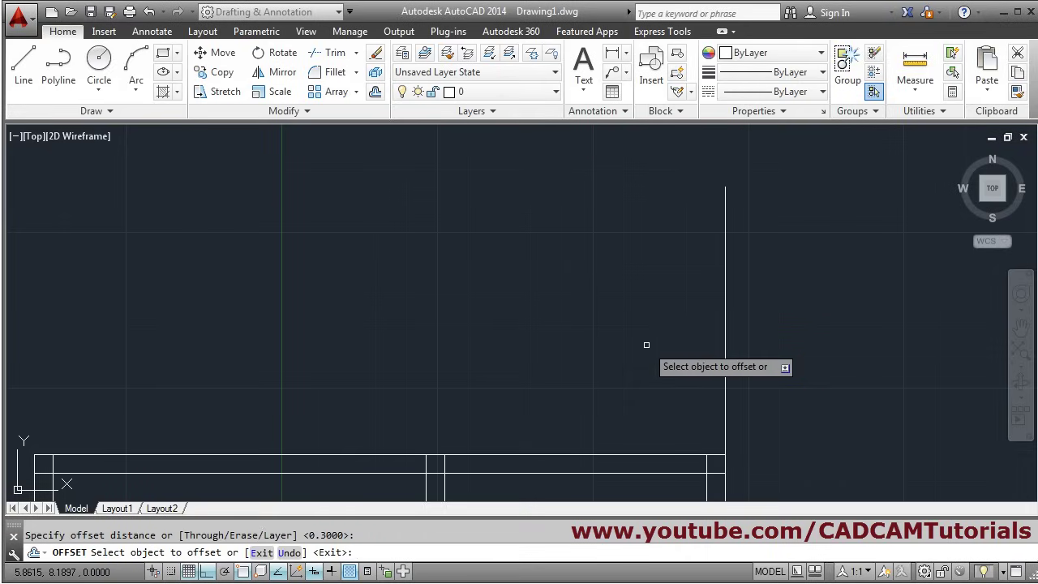
left_click(725, 334)
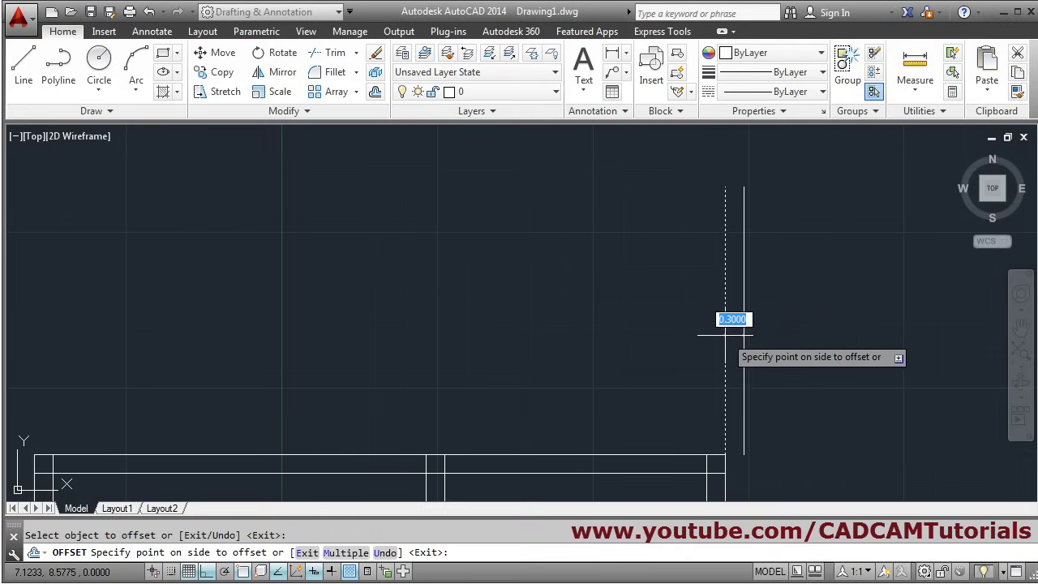
left_click(634, 323)
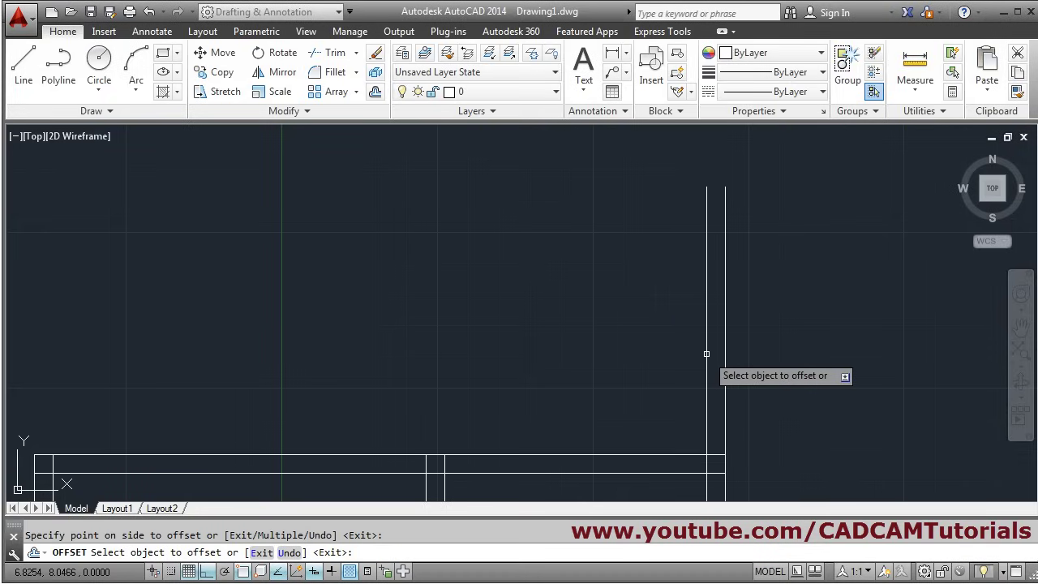
Offset a line 3 units left, double it 0.3 leftward, then view the floor plan.
left_click(707, 354)
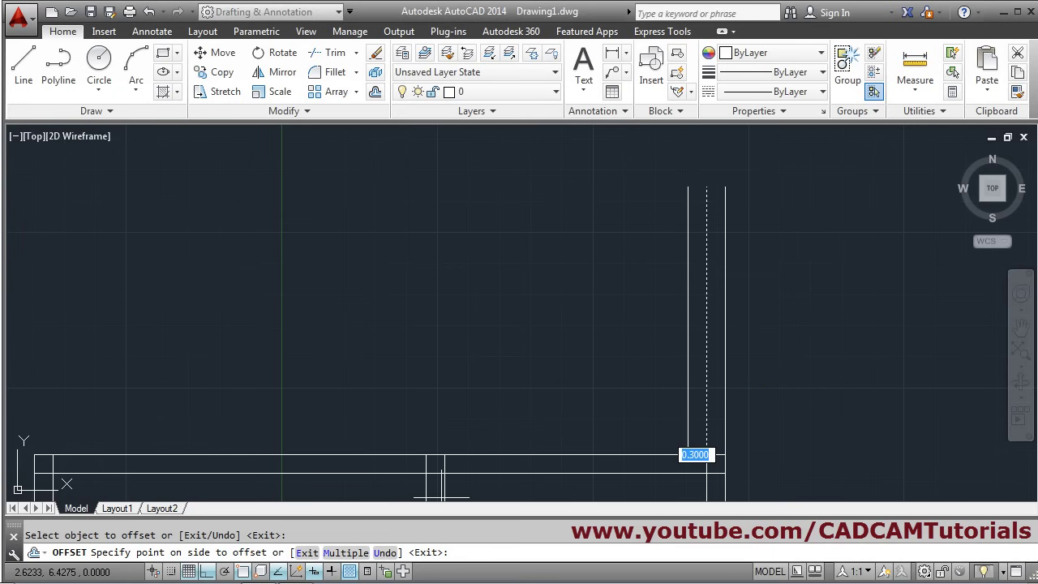
key("alt+Tab")
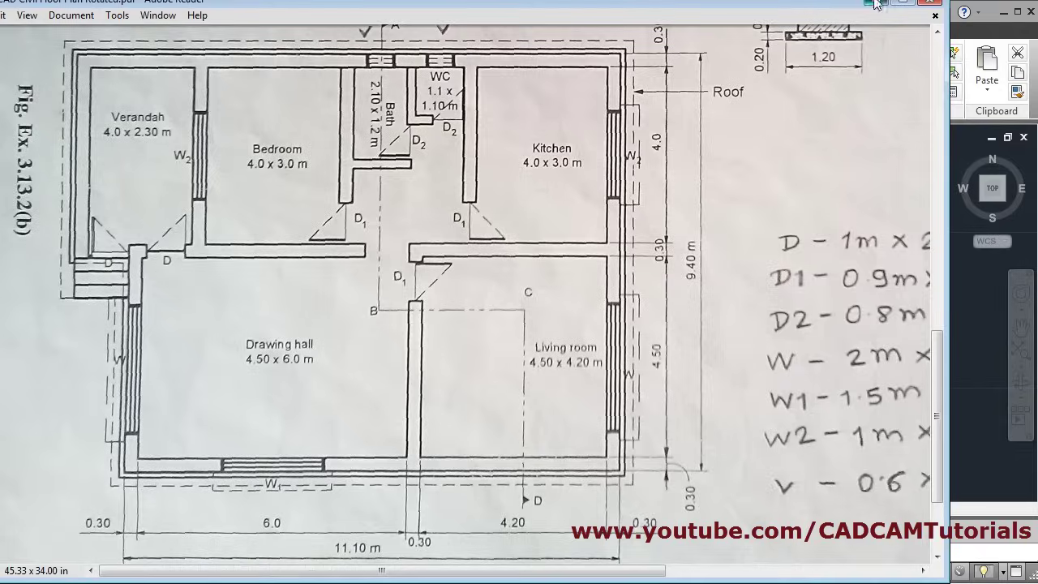
key("alt+Tab")
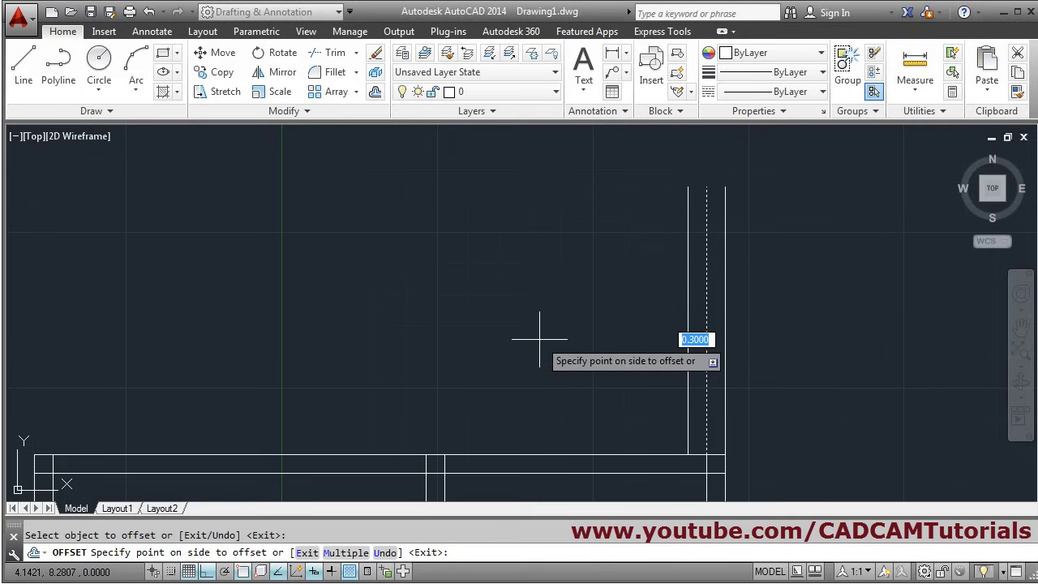
type("3")
key("Return")
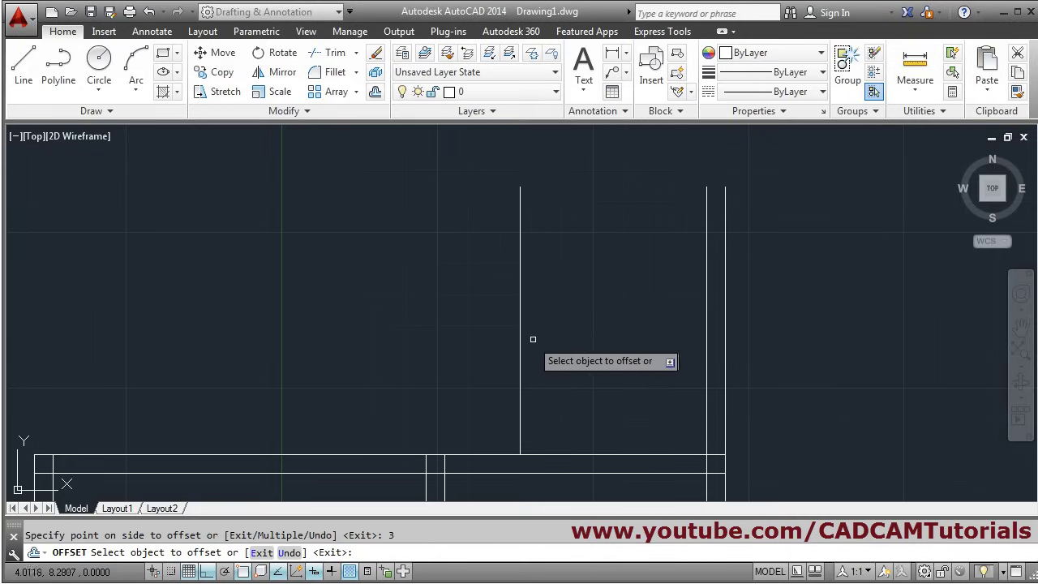
left_click(520, 341)
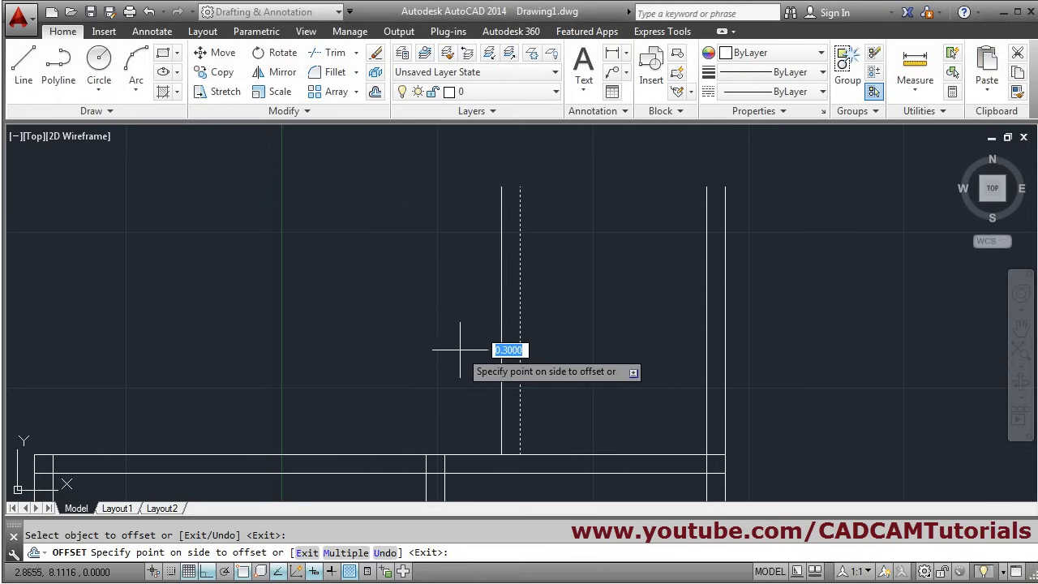
left_click(421, 344)
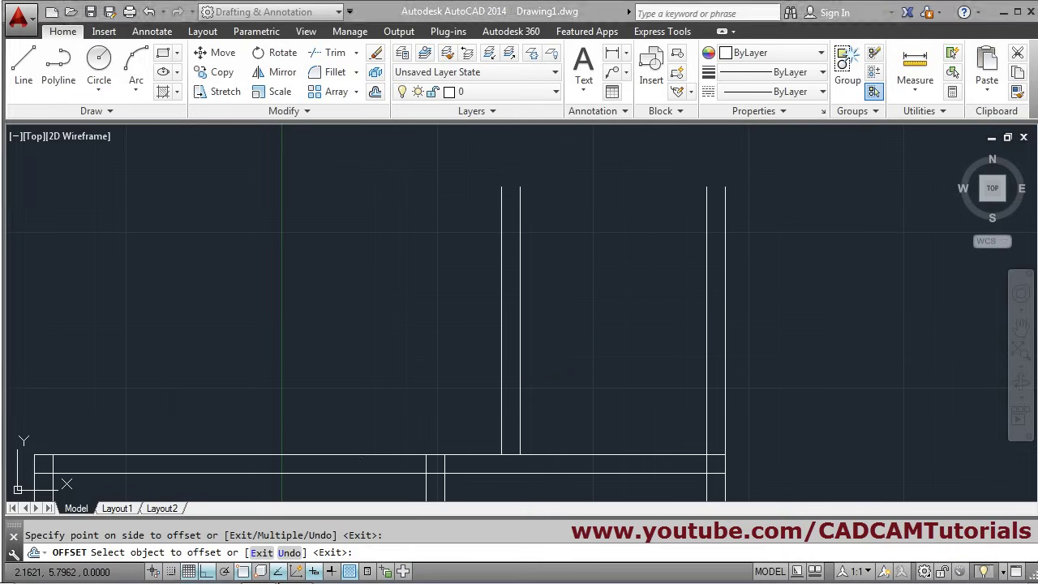
key("alt+Tab")
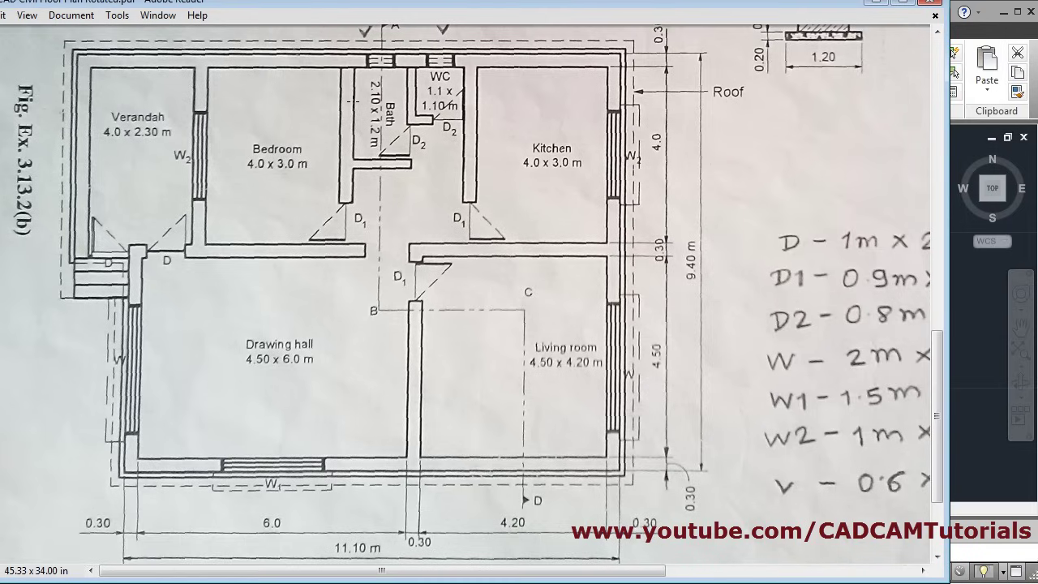
Offset wall lines 1.1 and then 0.15 to the left of the middle wall.
left_click(874, 4)
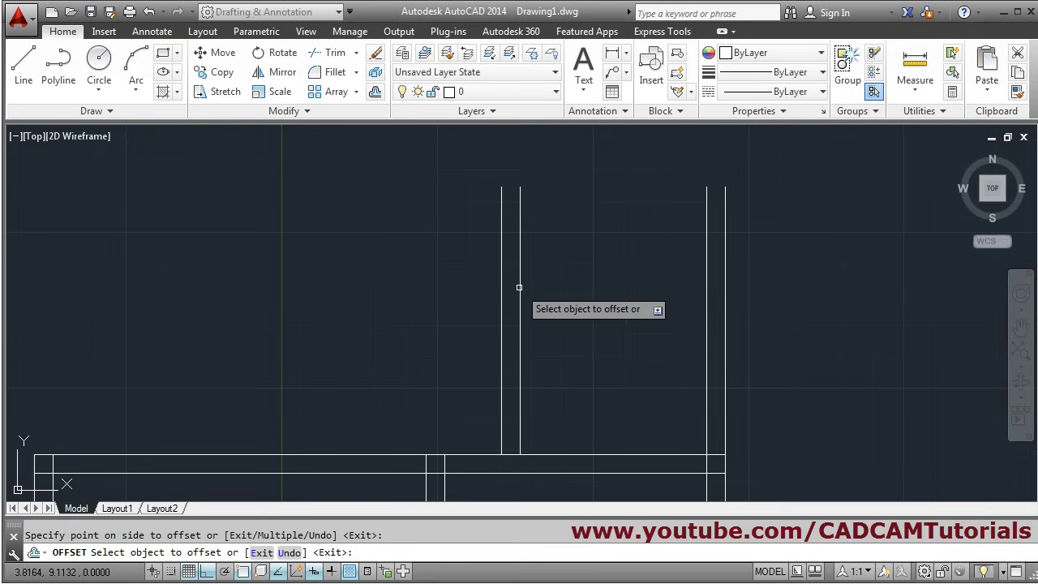
left_click(502, 269)
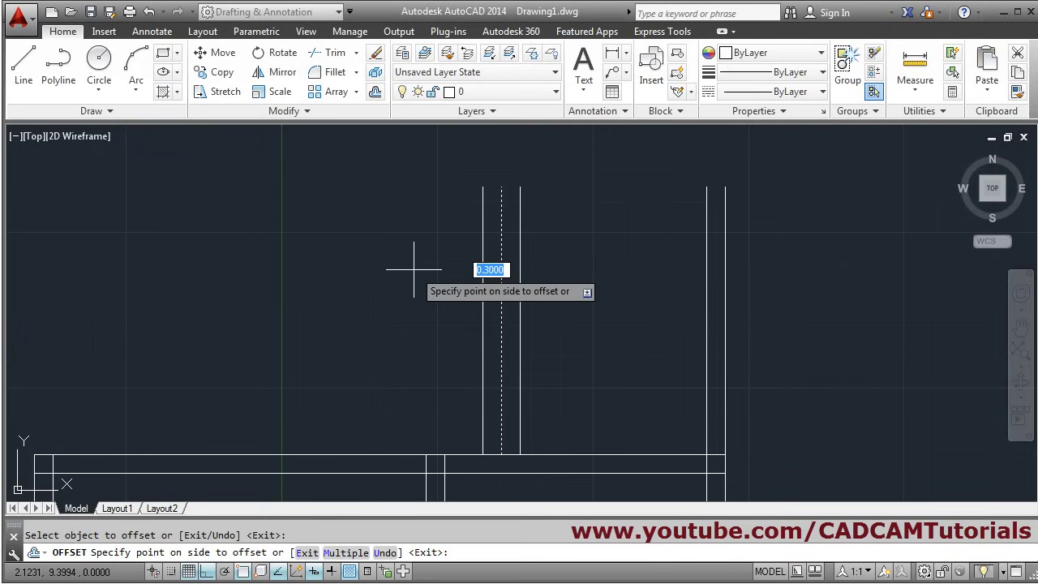
type("1.1")
key("Return")
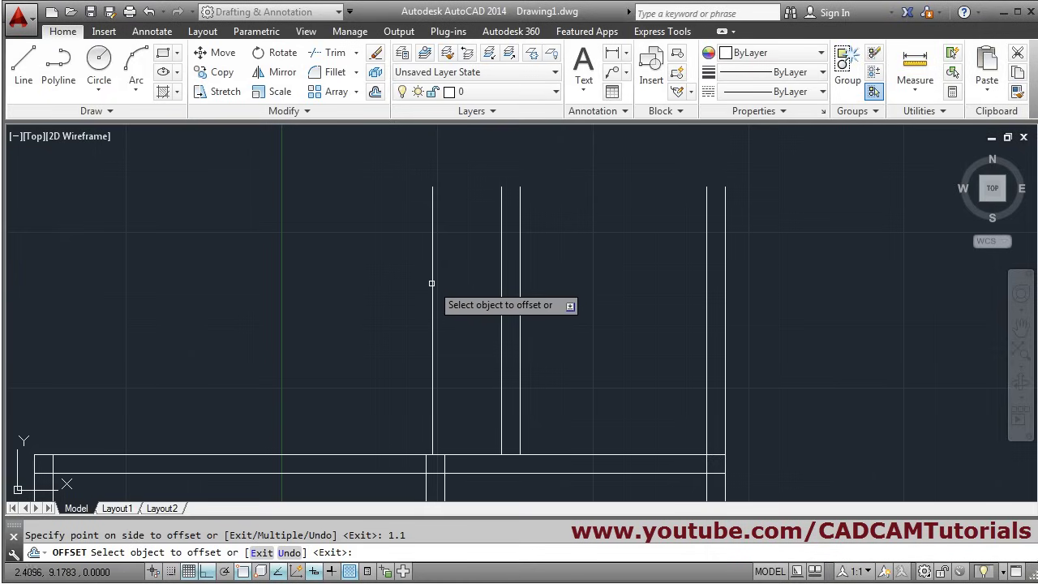
left_click(432, 273)
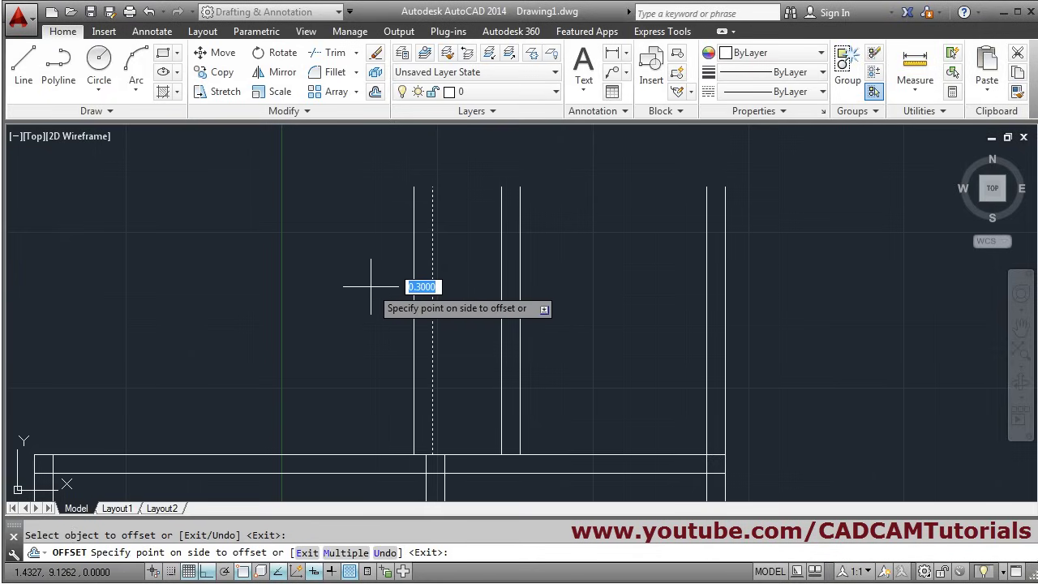
type("0.15")
key("Return")
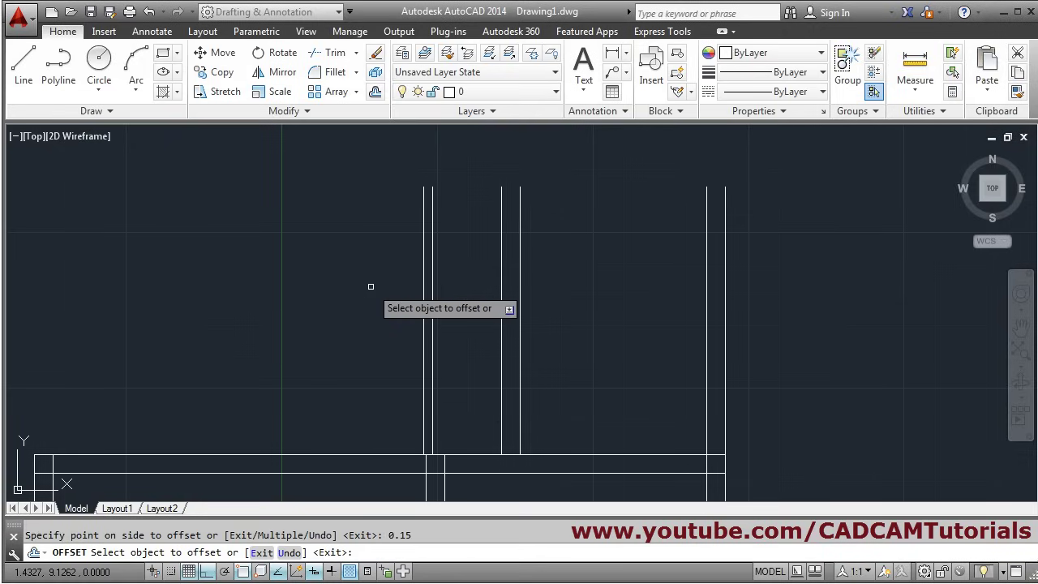
Add lines 1.2 and 0.3 further left, zoom out, and view the floor plan.
left_click(423, 290)
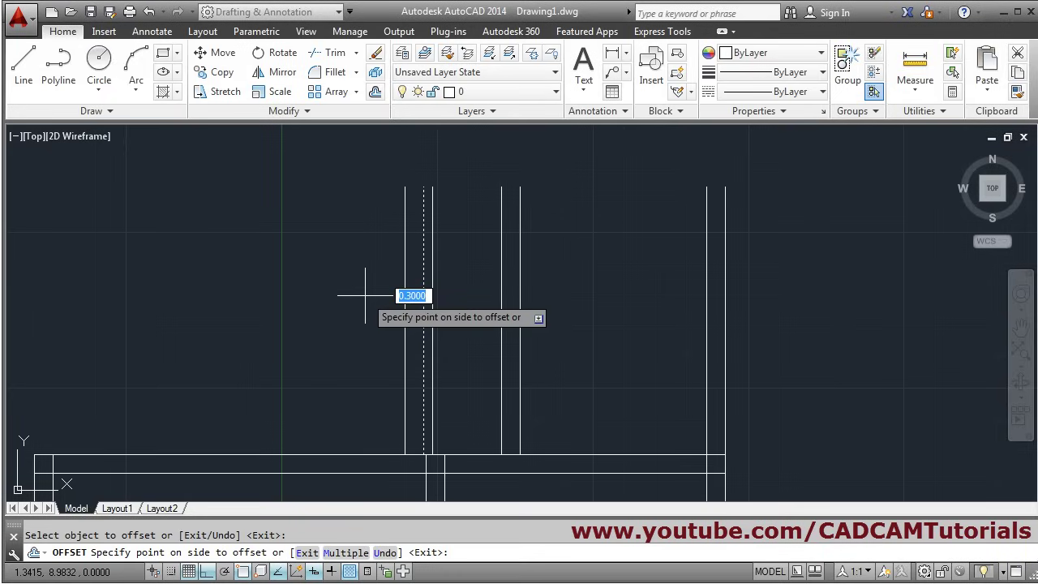
type("1.2")
key("Return")
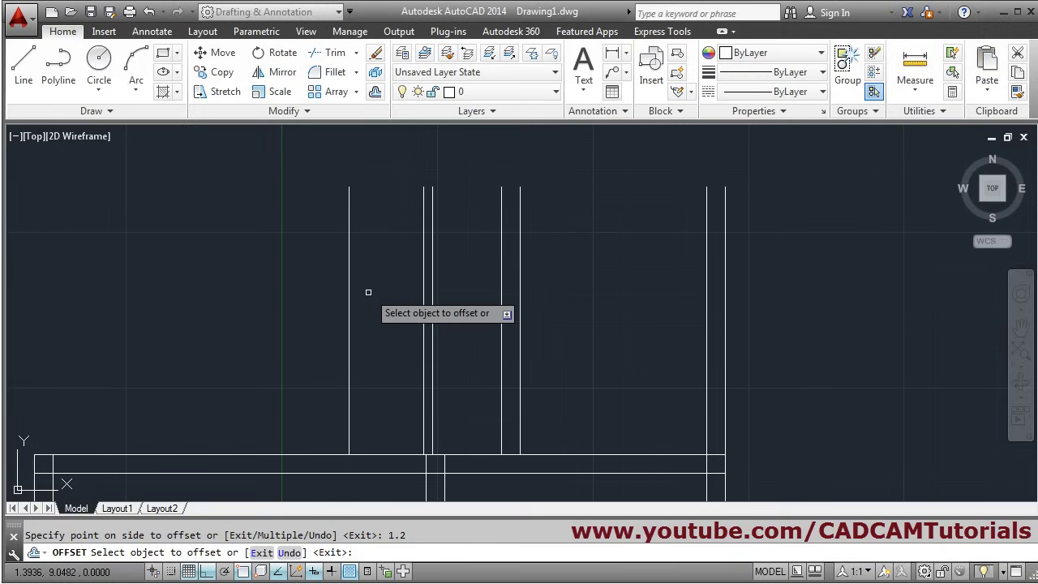
left_click(349, 284)
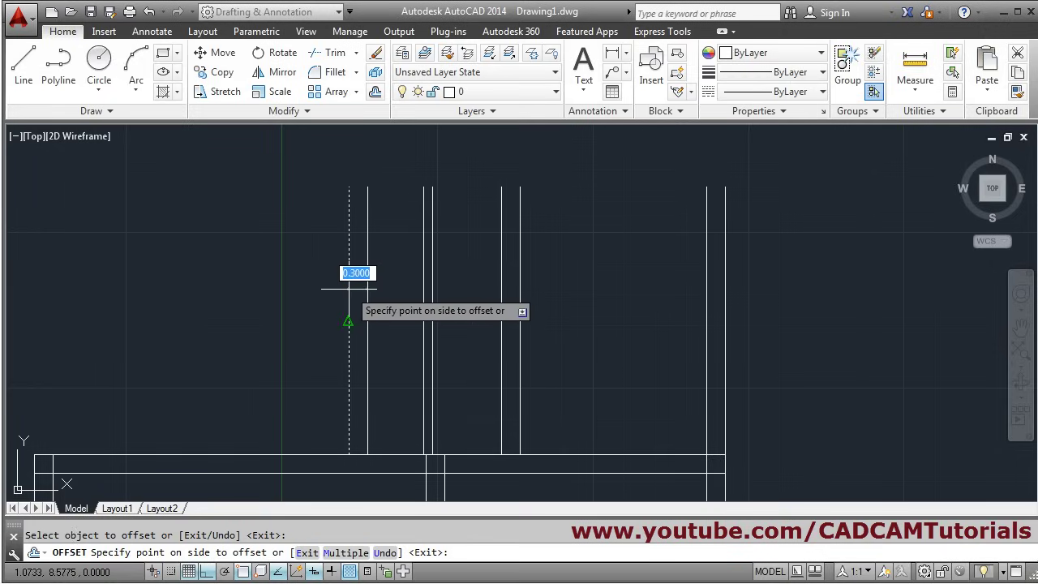
left_click(301, 290)
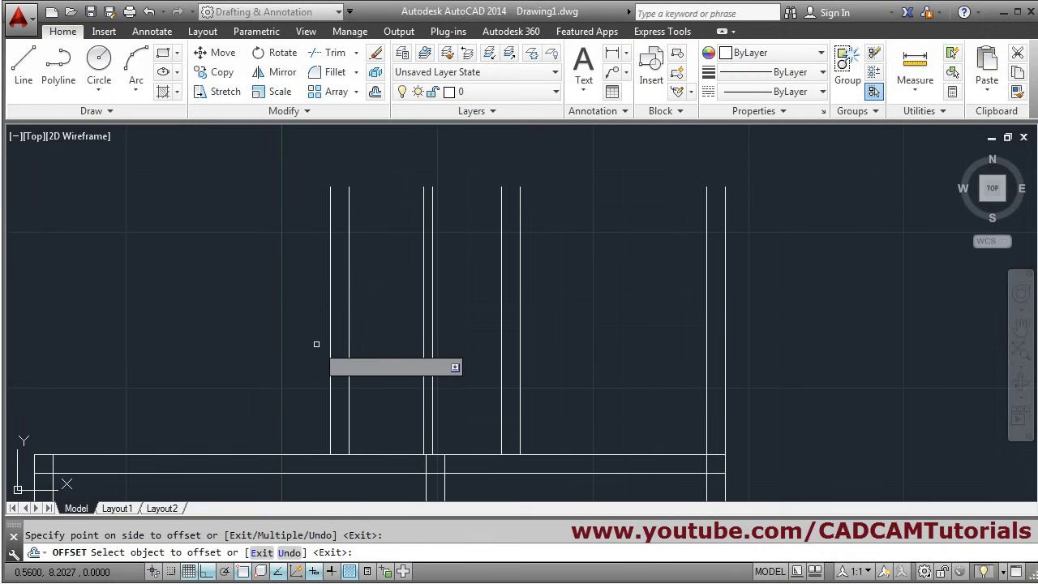
scroll(482, 337, "down", 3)
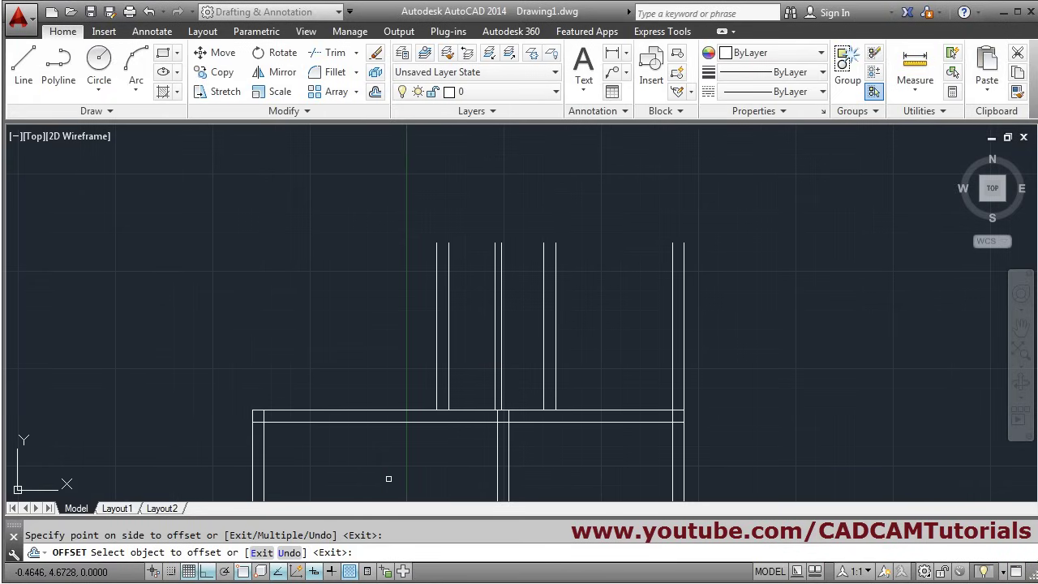
key("alt+Tab")
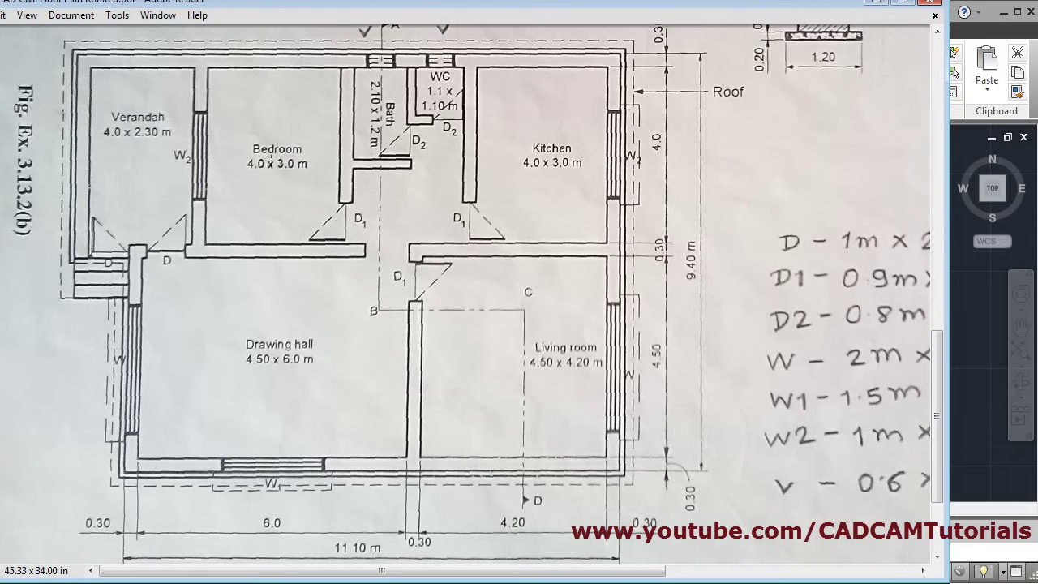
Offset a copy of the leftmost vertical wall line further to the left.
left_click(876, 3)
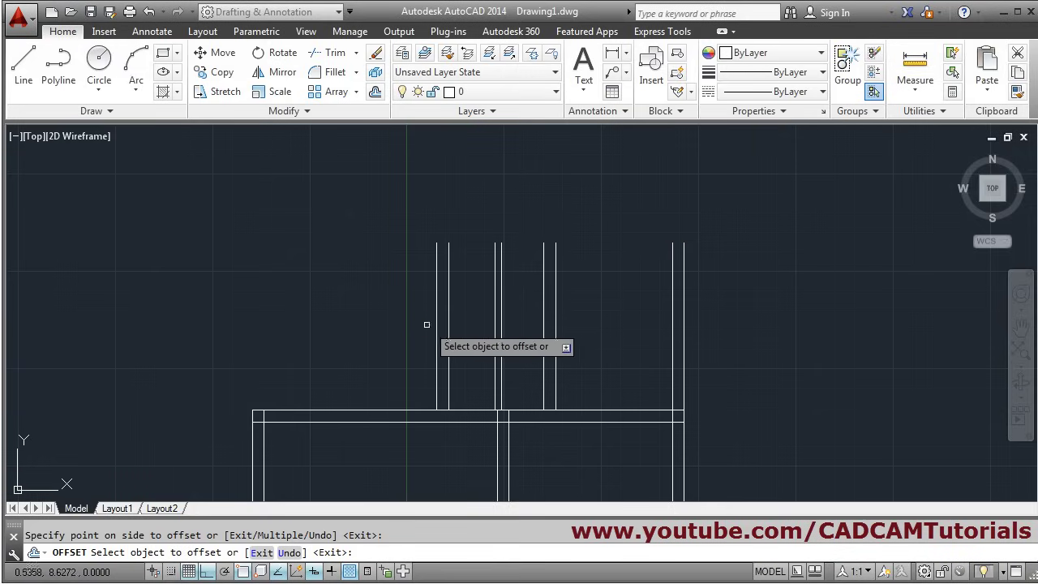
left_click(436, 312)
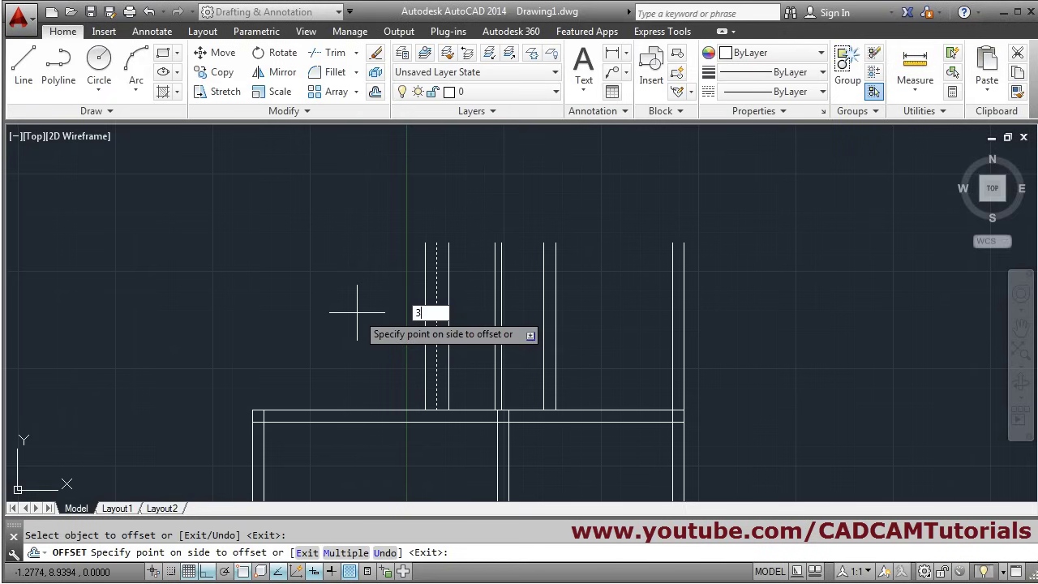
left_click(357, 311)
left_click(320, 317)
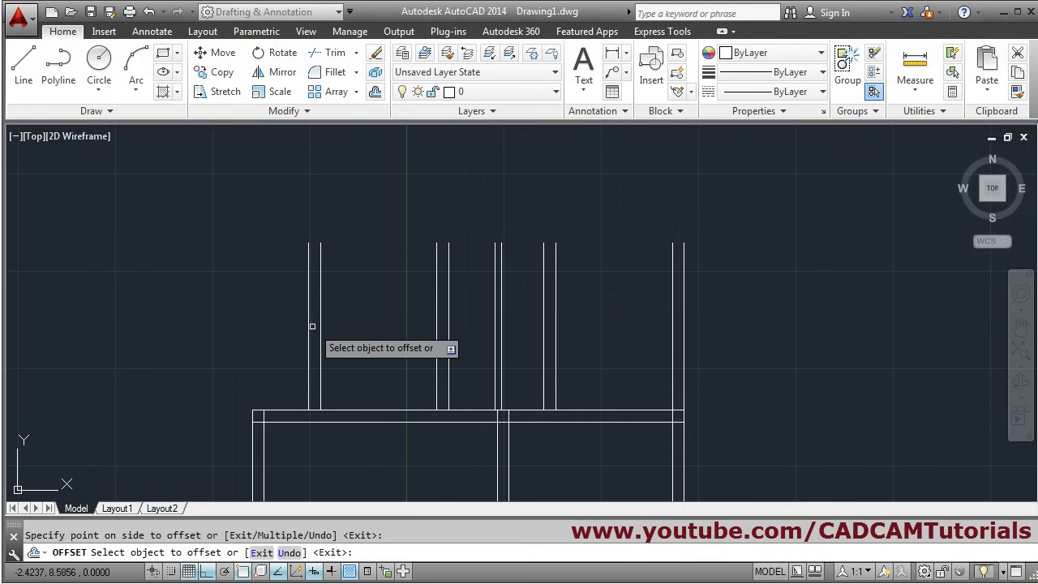
Offset the newest left wall line 2.3 further left, then bring up the reference floor plan.
left_click(309, 324)
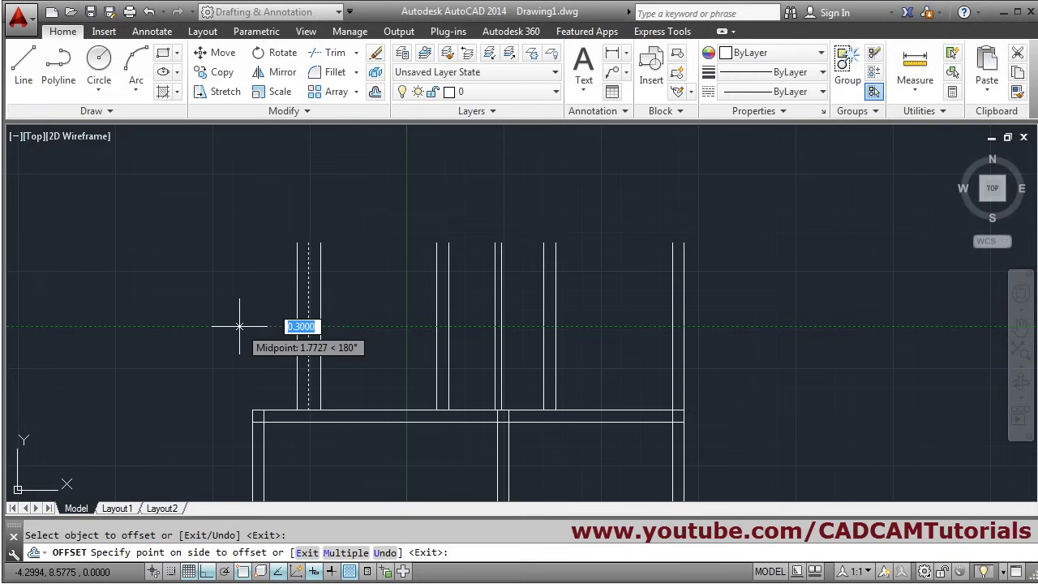
type("2.3")
key("Return")
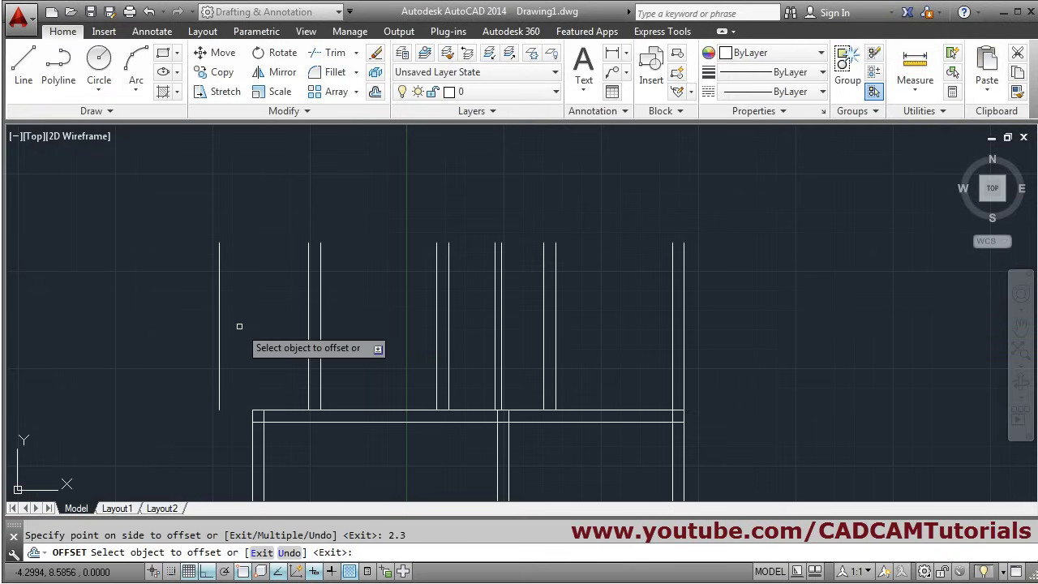
left_click(219, 325)
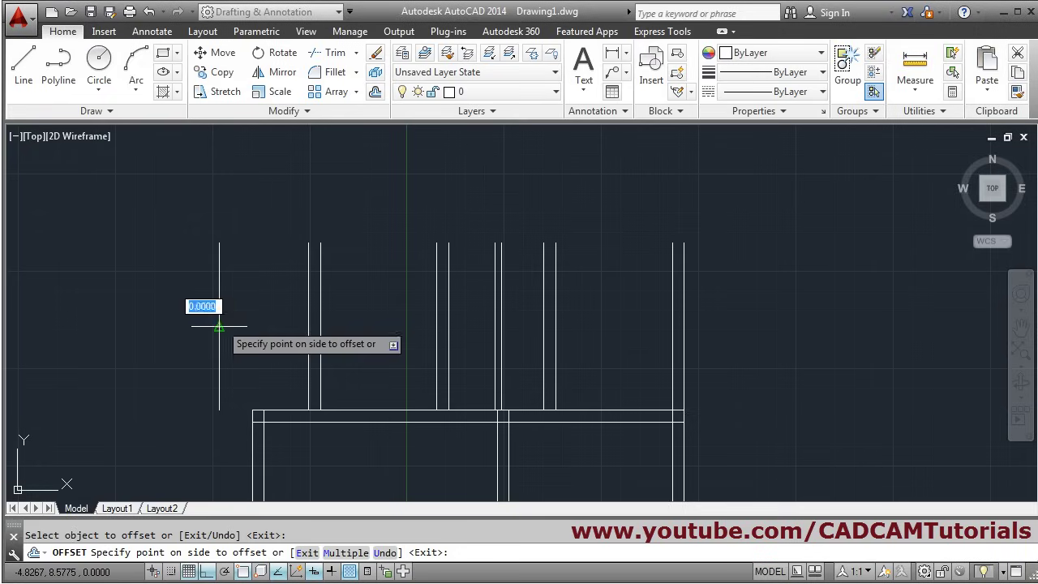
left_click(176, 325)
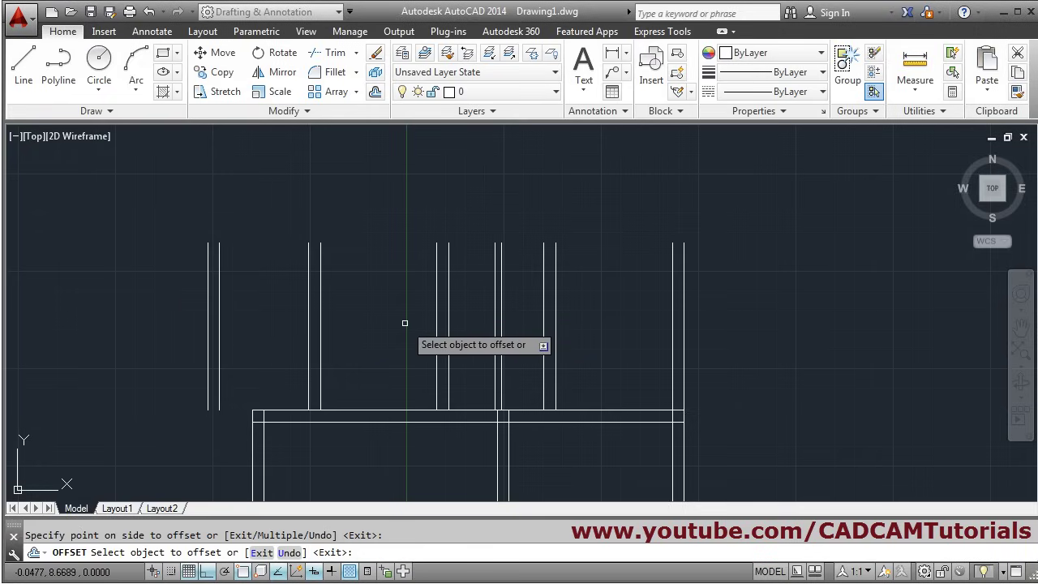
key("Return")
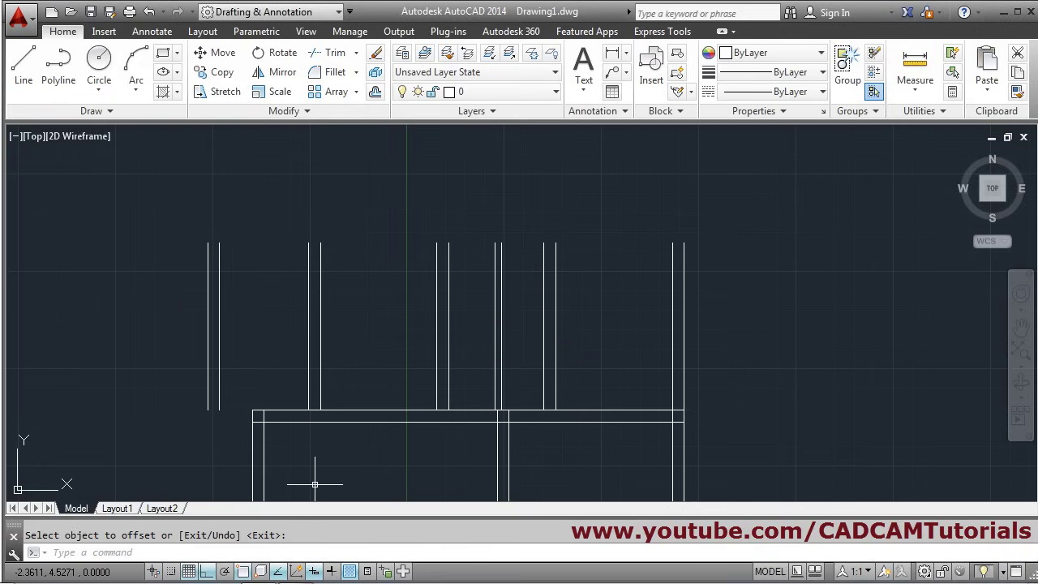
key("alt+Tab")
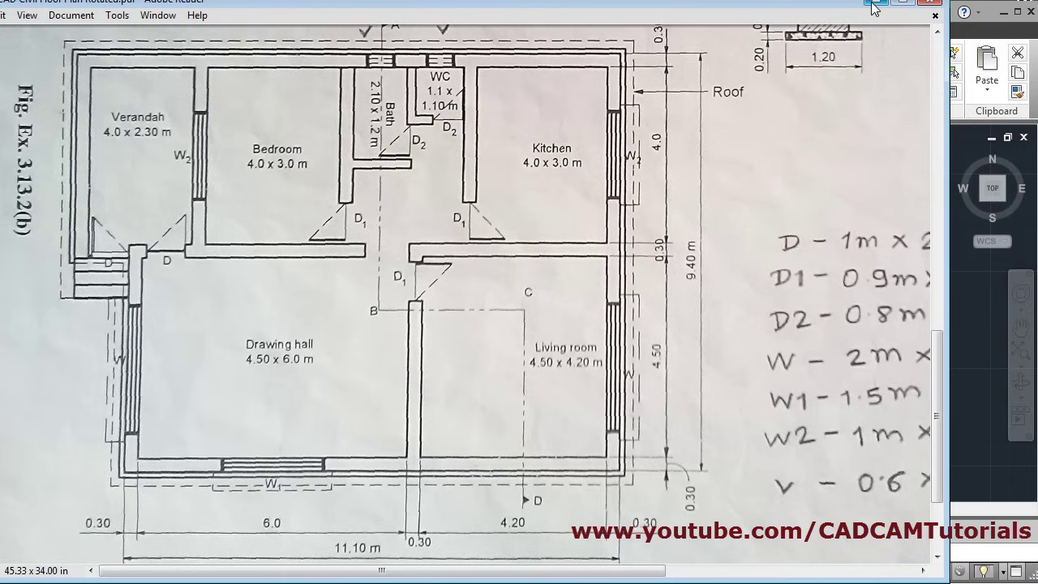
Draw a horizontal line from the top-left wall end to the top-right wall end.
key("alt+Tab")
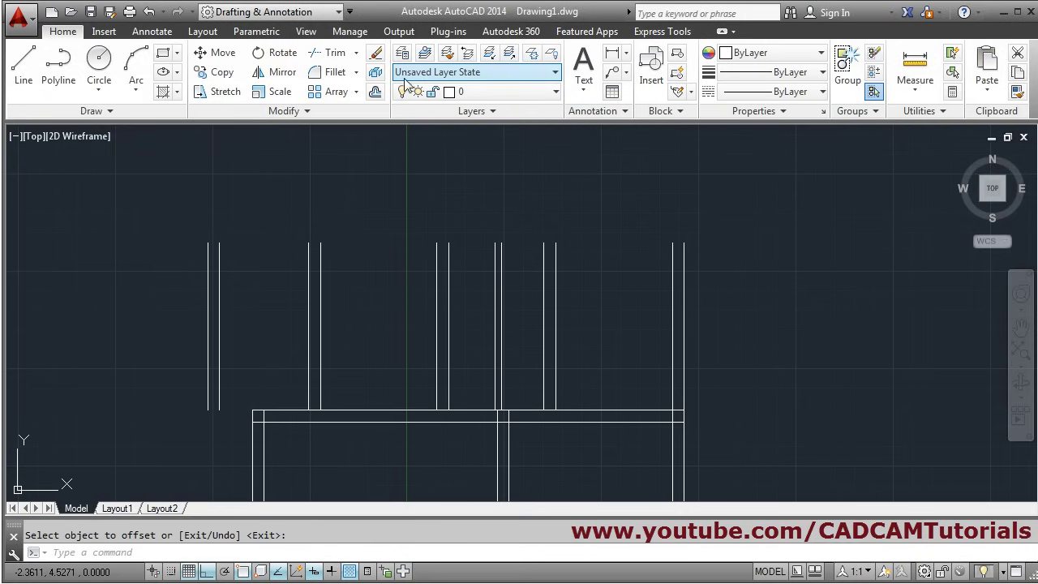
left_click(24, 65)
left_click(208, 243)
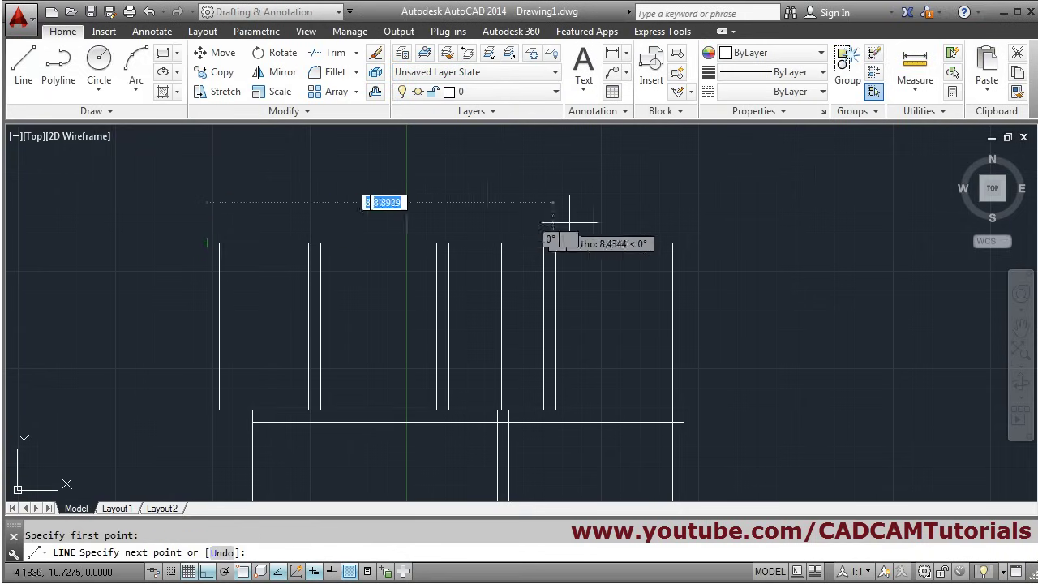
left_click(684, 242)
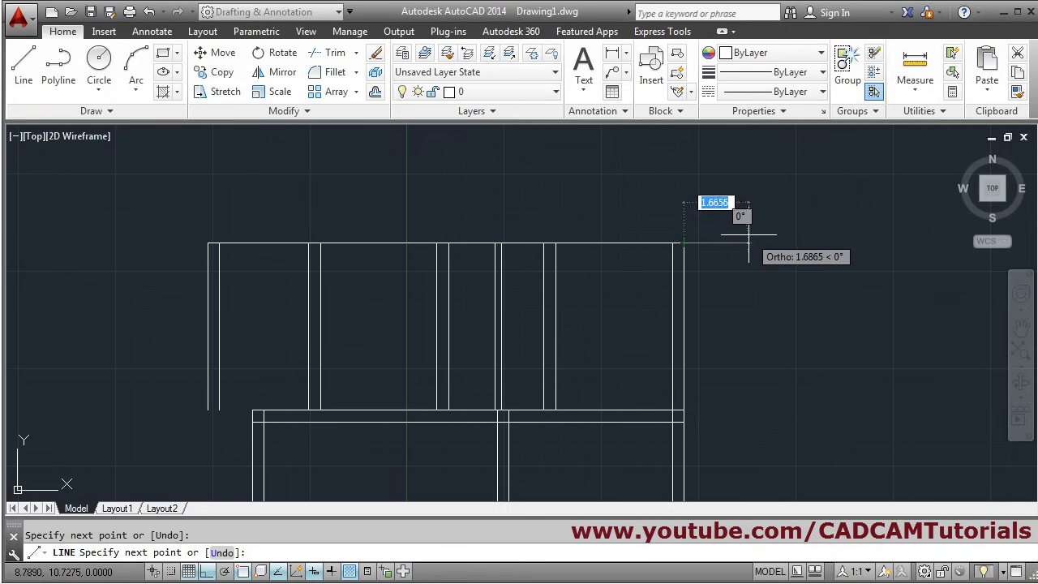
key("Return")
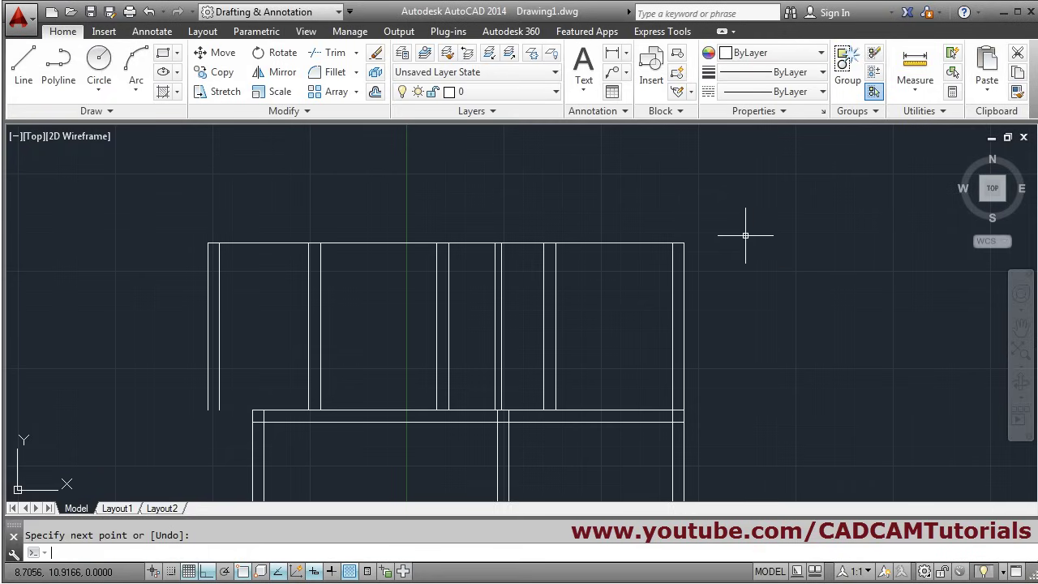
Offset the new top line 0.3 downward to form the top wall.
left_click(375, 94)
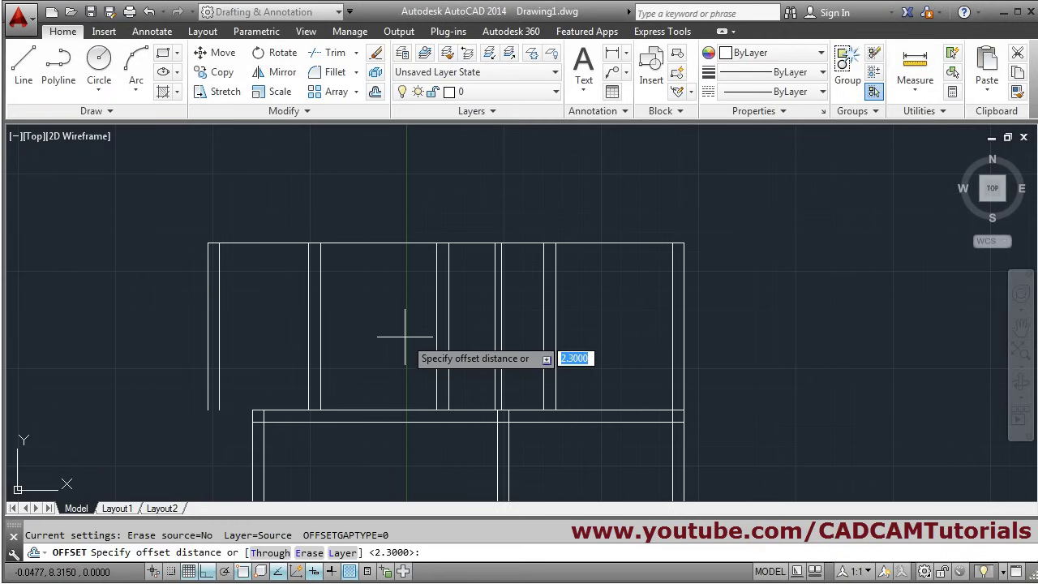
type(".3")
key("Return")
left_click(384, 244)
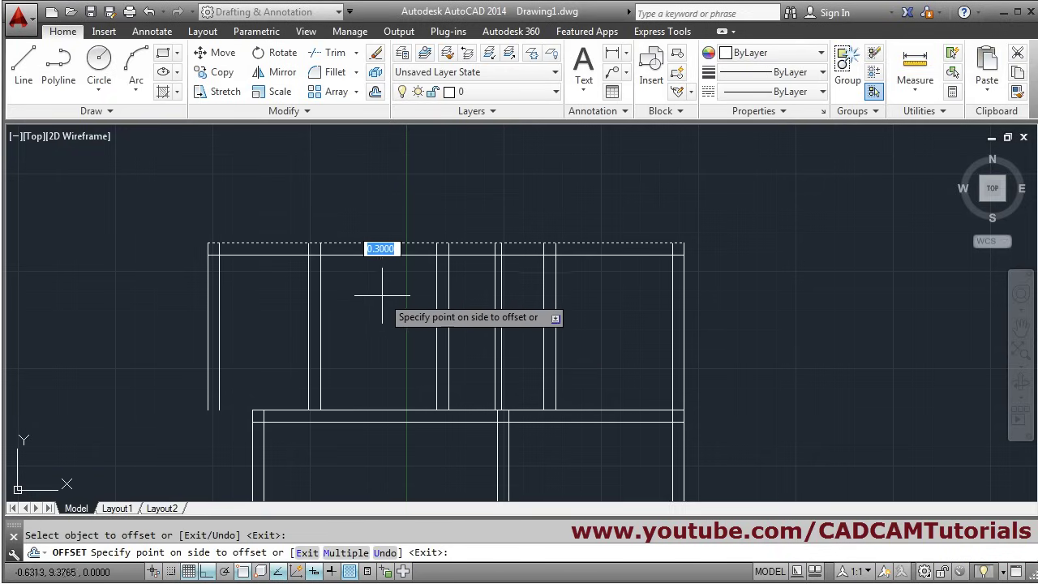
left_click(380, 300)
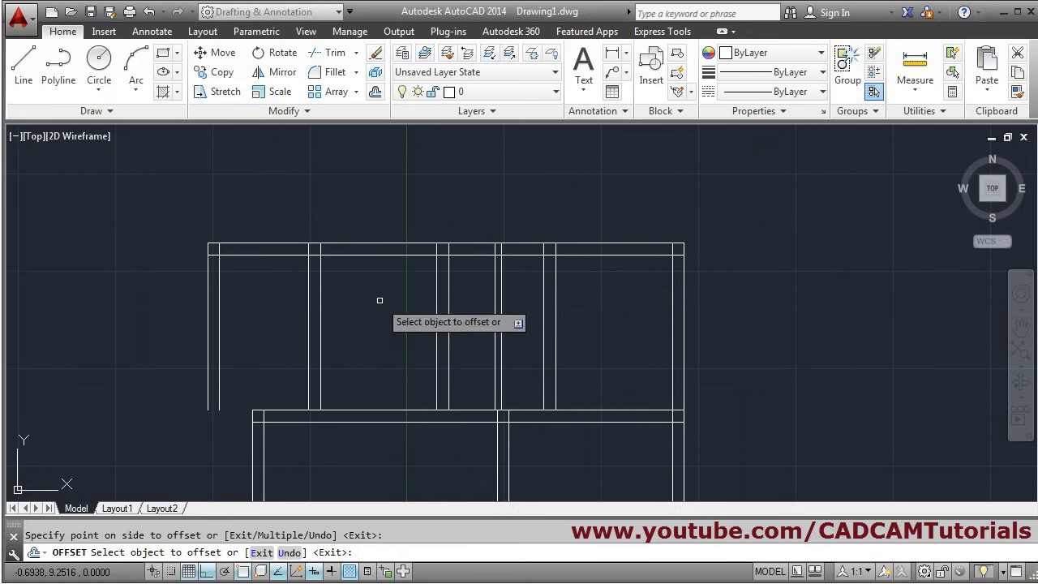
key("Return")
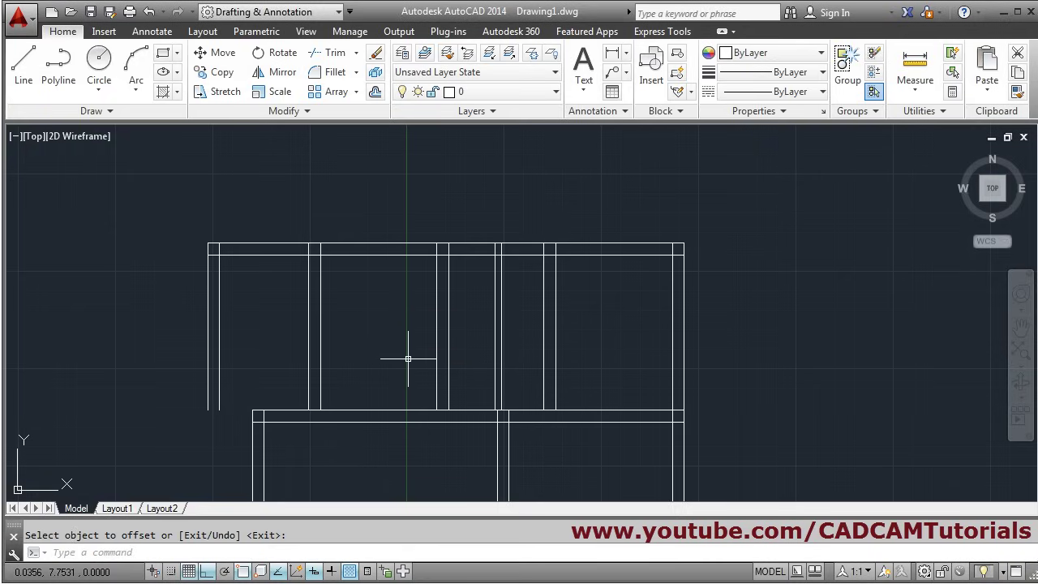
mouse_move(408, 348)
middle_mouse_down()
mouse_move(408, 239)
mouse_move(405, 249)
middle_mouse_up()
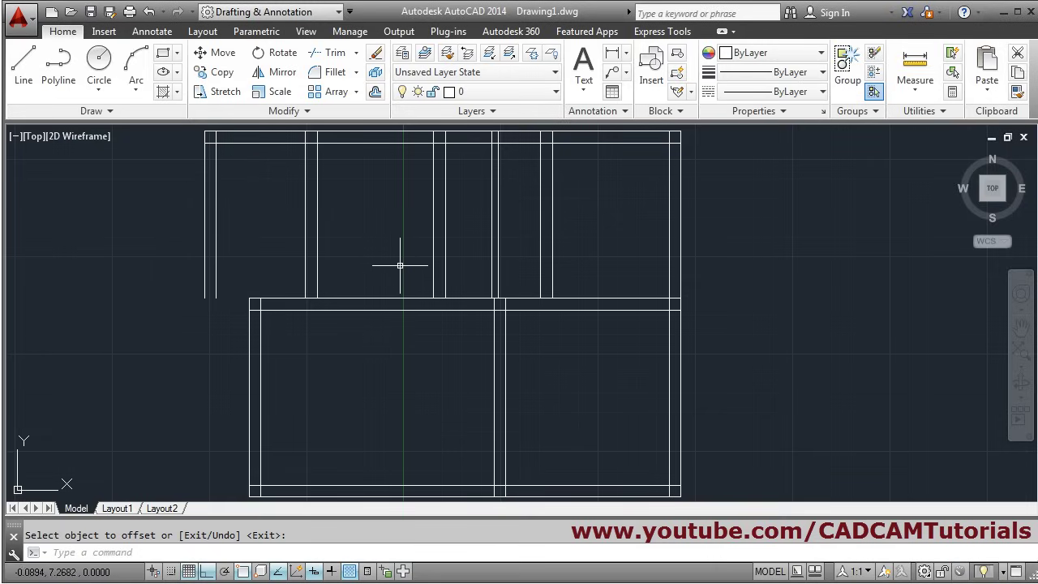
Trim the overhanging ends of the inner bottom line and the middle wall lines.
left_click(332, 55)
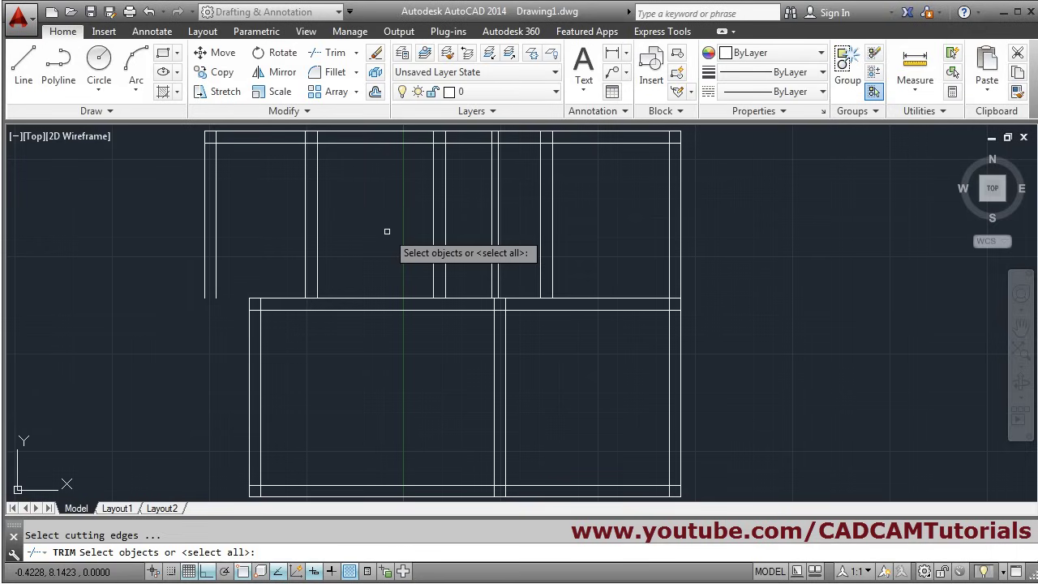
key("Return")
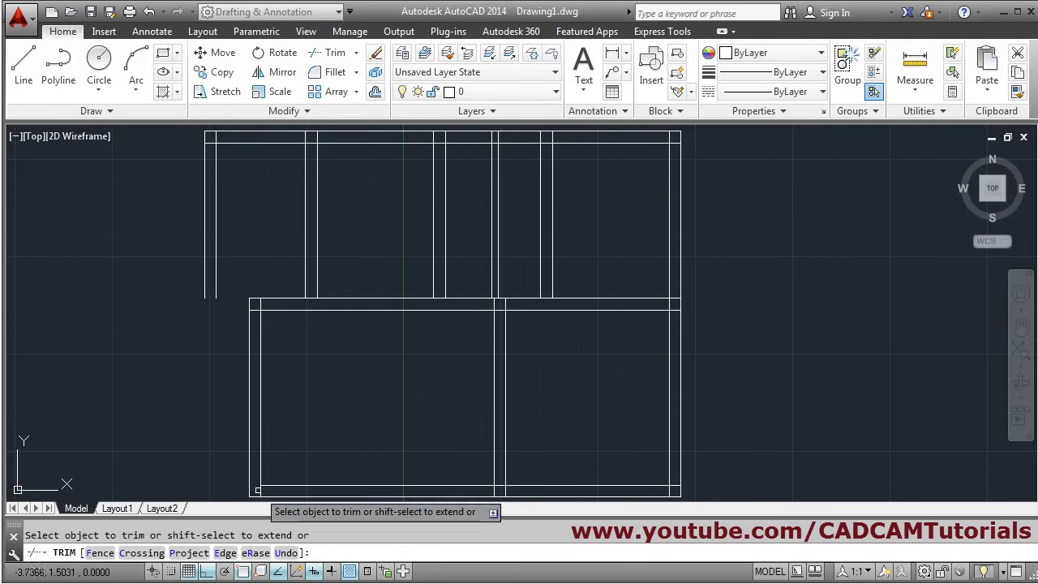
left_click(499, 487)
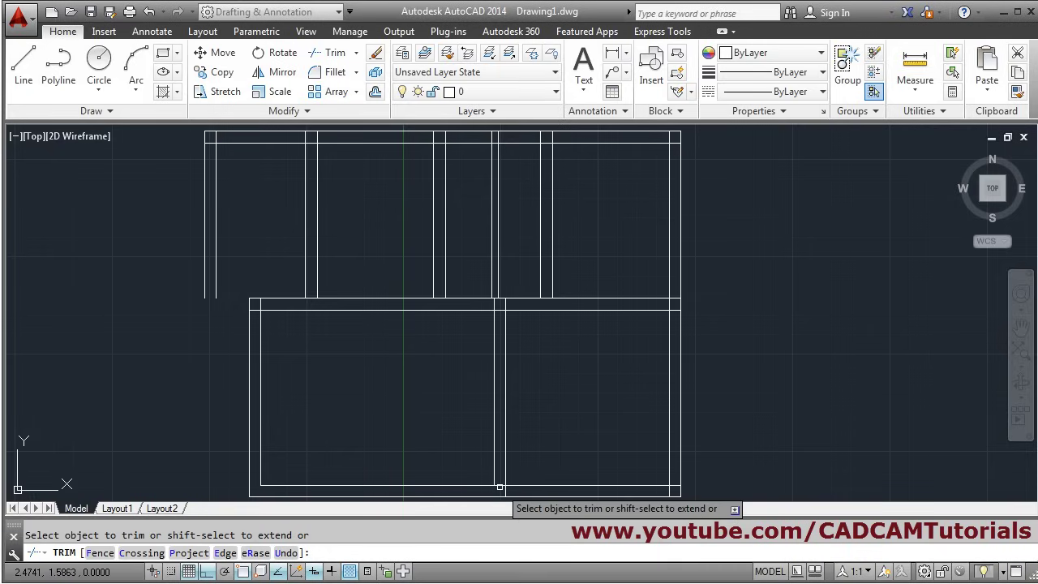
left_click(674, 485)
left_click(676, 315)
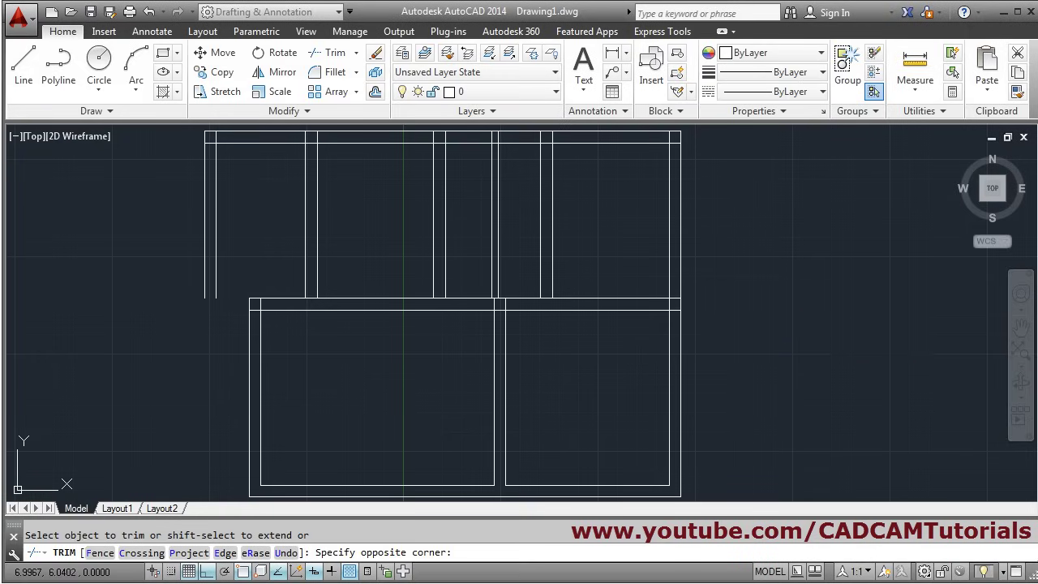
left_click(672, 290)
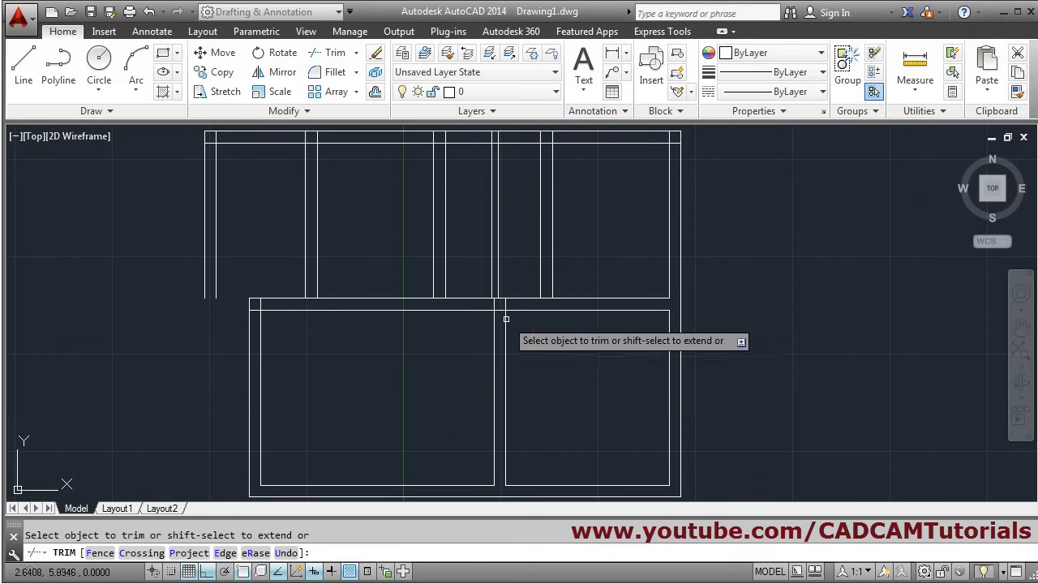
middle_click_drag(605, 195, 610, 296)
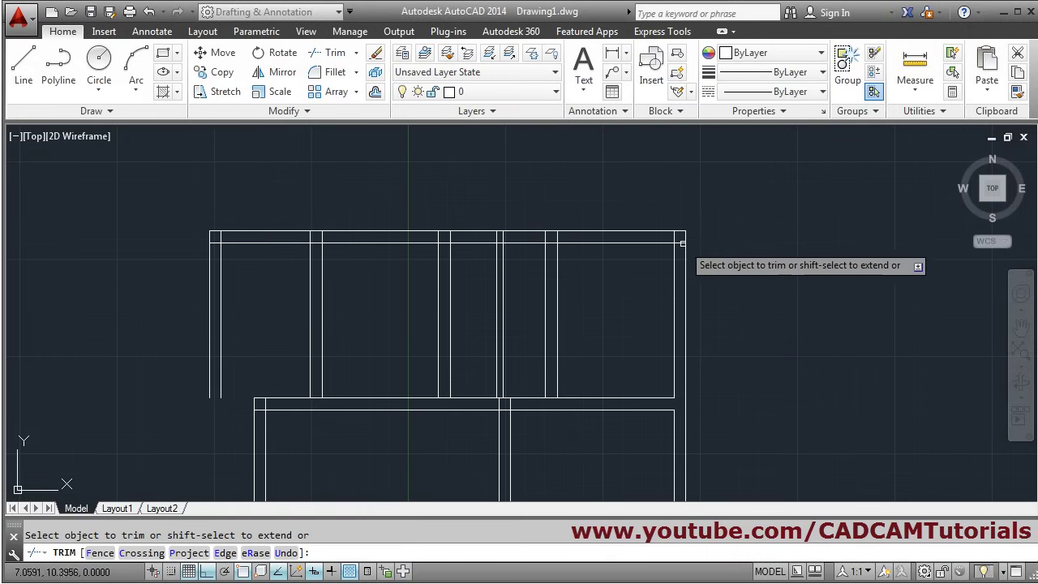
Trim the wall line pieces inside the top wall with crossing windows, then check the reference plan.
left_click(678, 237)
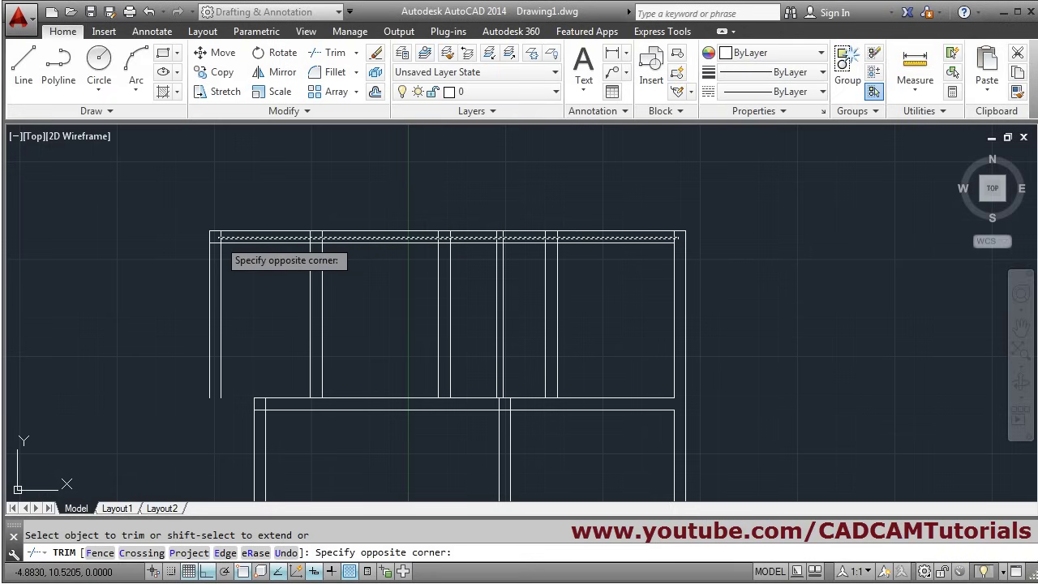
left_click(217, 241)
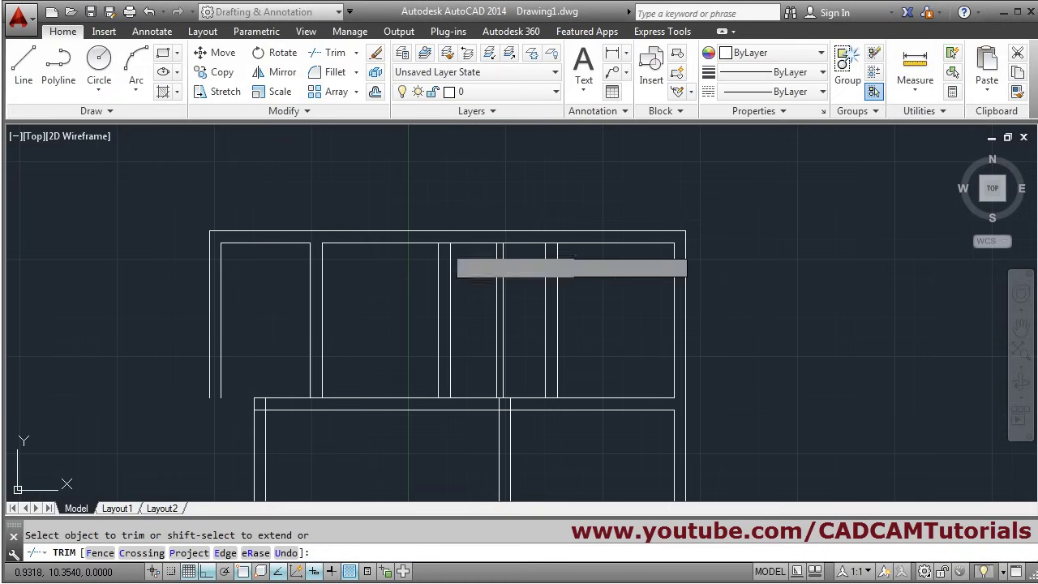
left_click(442, 237)
left_click(515, 258)
scroll(510, 242, "up", 2)
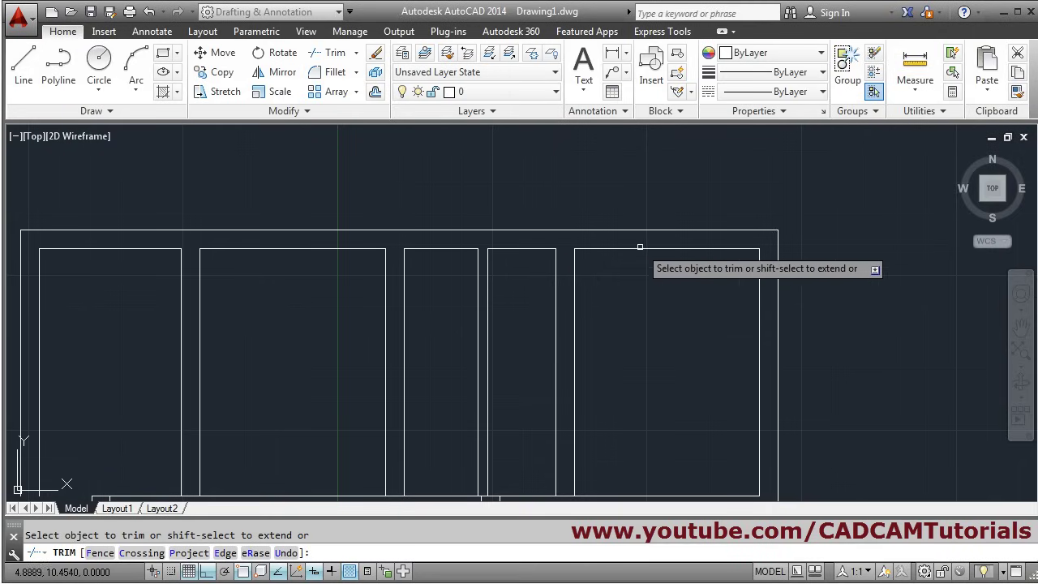
scroll(646, 288, "down", 2)
mouse_move(646, 287)
middle_mouse_down()
mouse_move(630, 290)
mouse_move(632, 280)
middle_mouse_up()
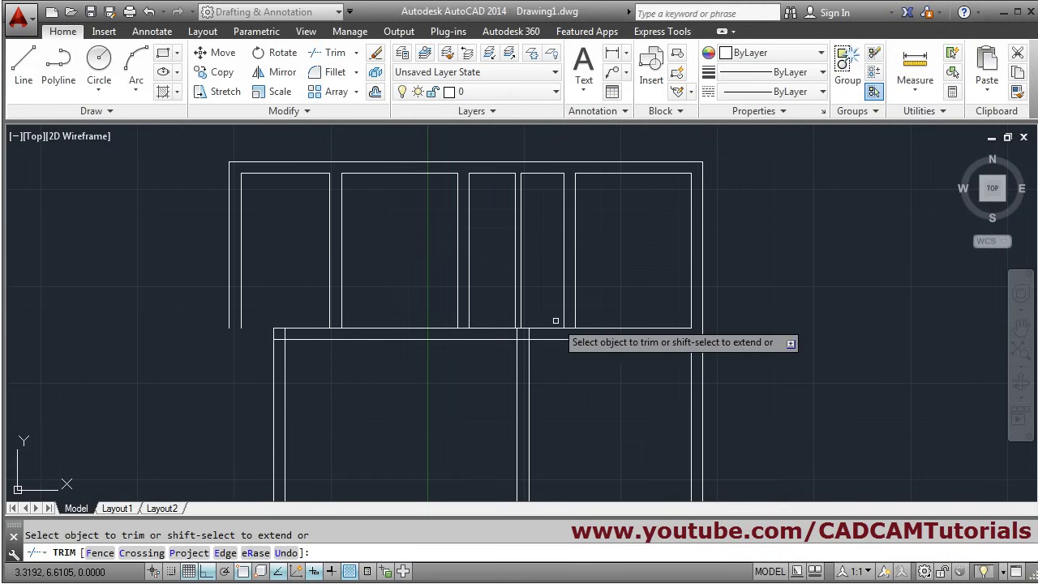
scroll(551, 319, "up", 2)
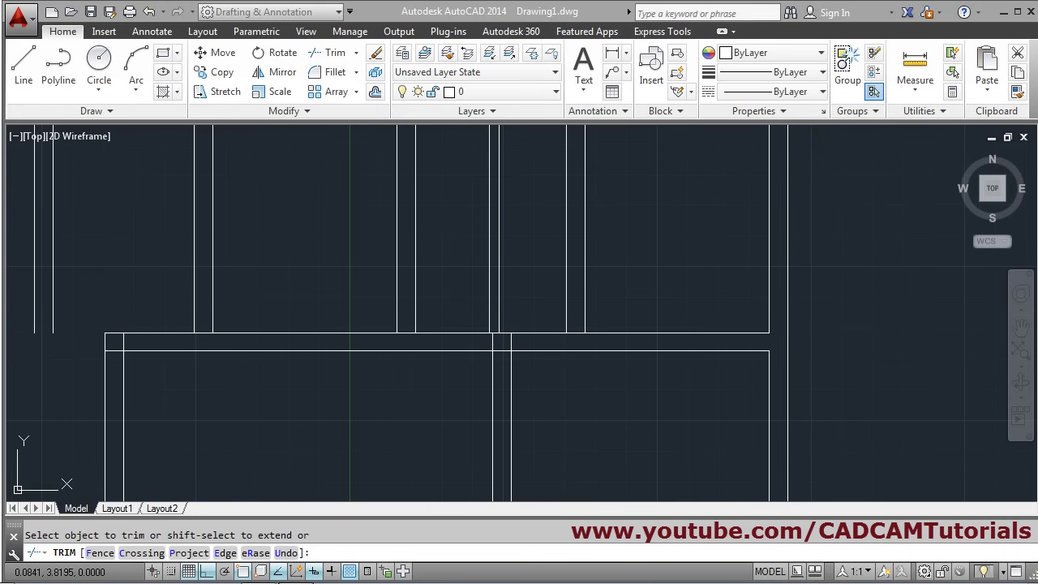
key("alt+Tab")
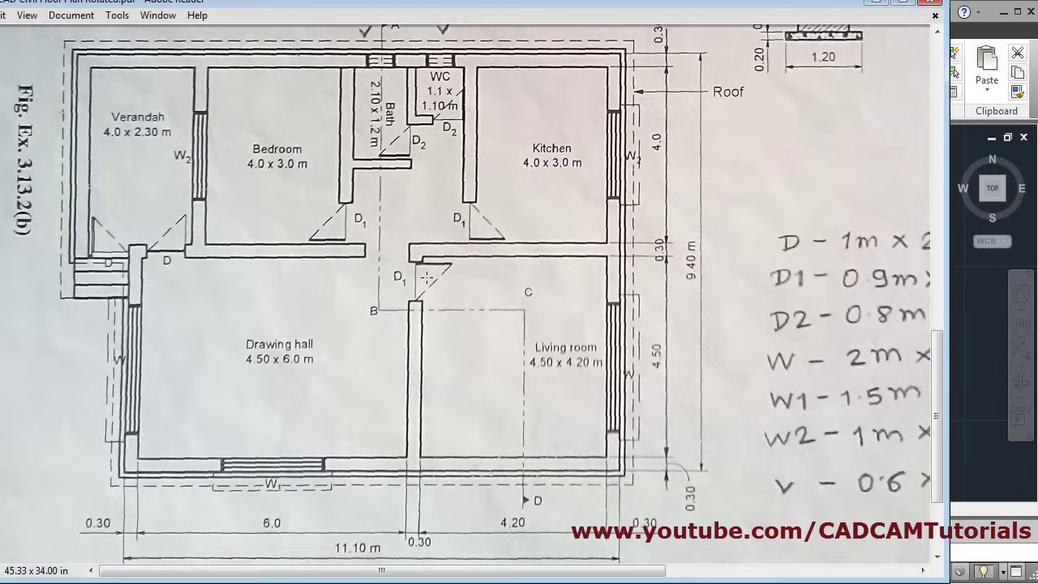
Trim the short line piece at the central wall junction and finish trimming.
left_click(876, 5)
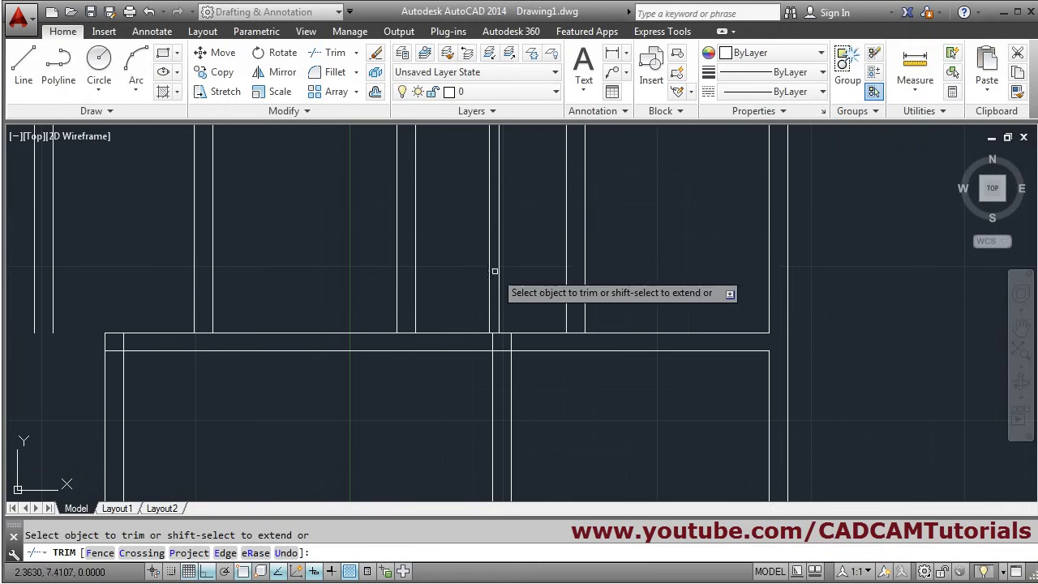
left_click(501, 351)
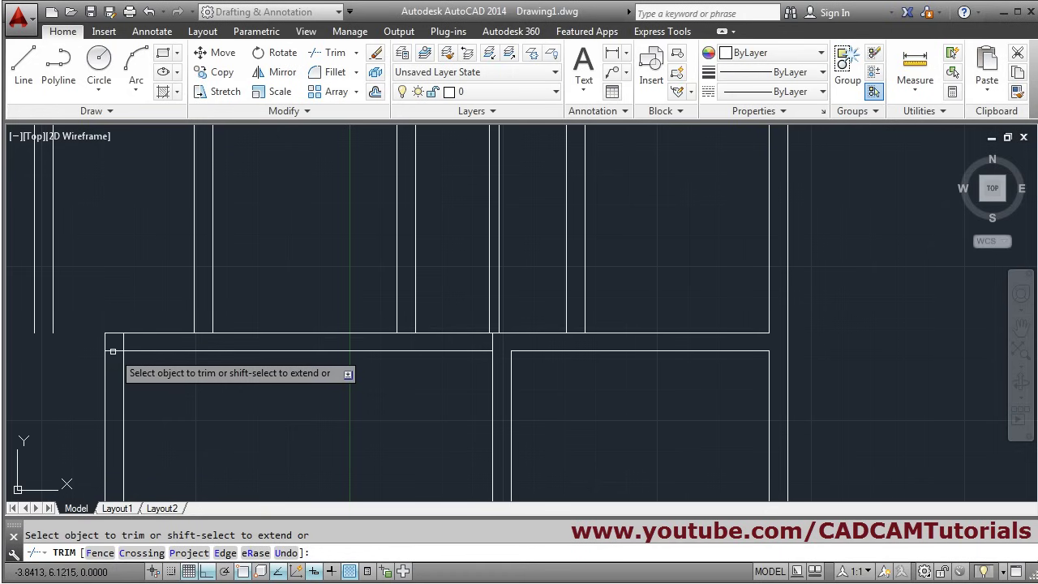
key("alt+Tab")
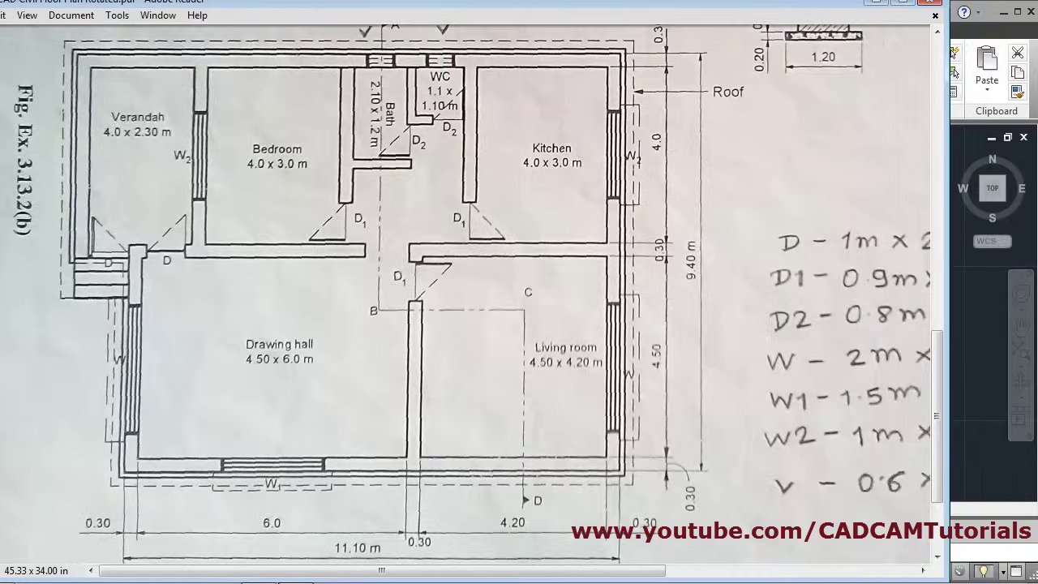
key("alt+Tab")
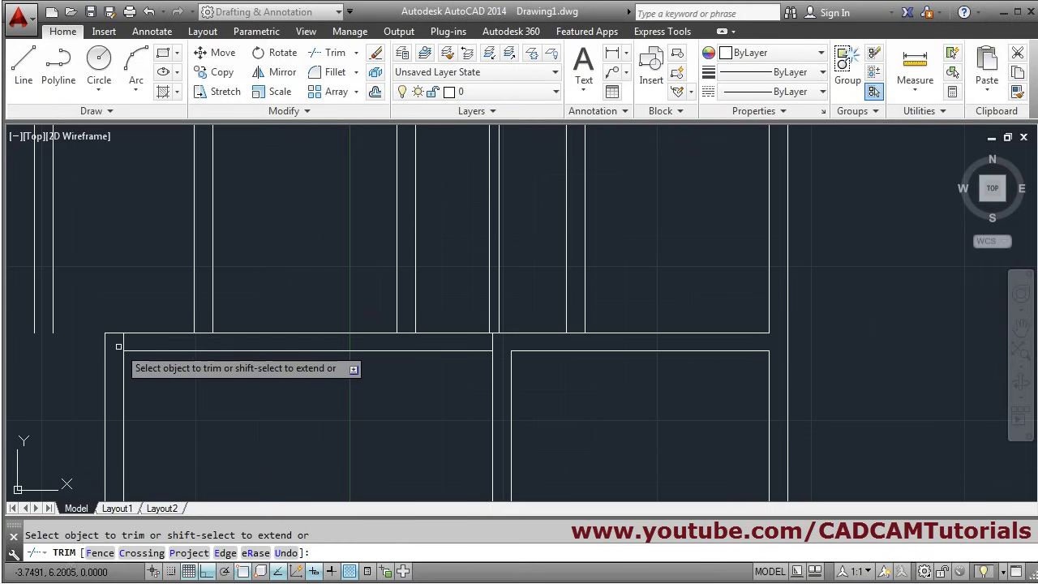
scroll(365, 281, "down", 2)
middle_click_drag(389, 278, 410, 365)
key("Return")
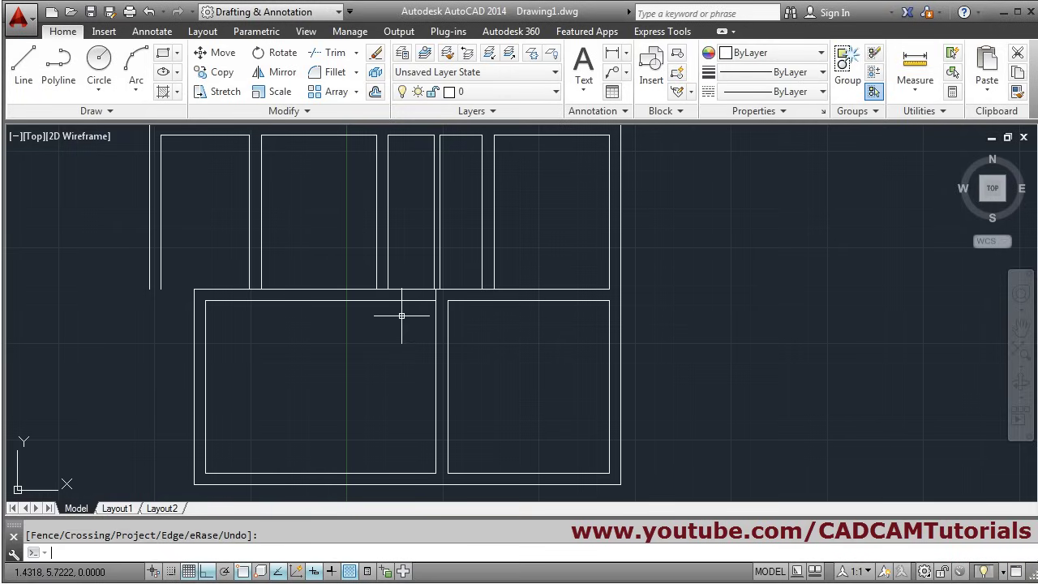
Zoom to extents to fit the whole floor plan in view.
middle_click_drag(424, 281, 459, 292)
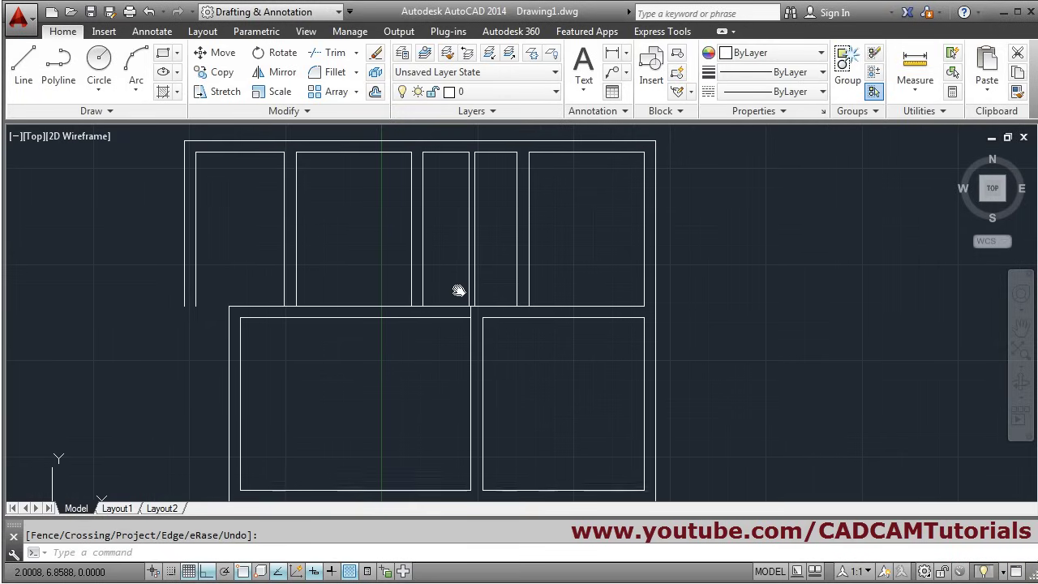
scroll(443, 361, "up", 1)
scroll(445, 381, "down", 1)
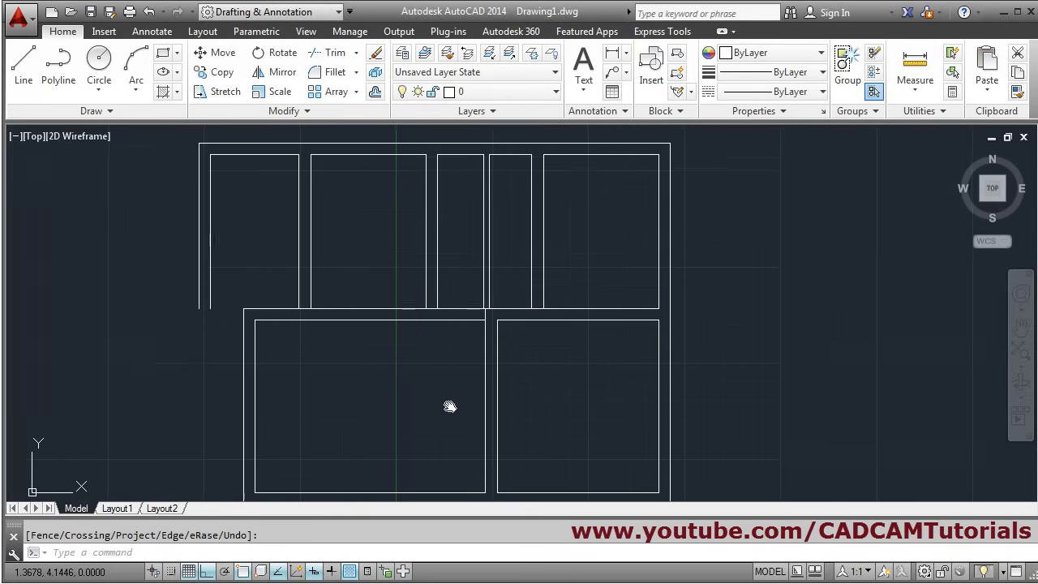
middle_click(430, 297)
middle_click(430, 297)
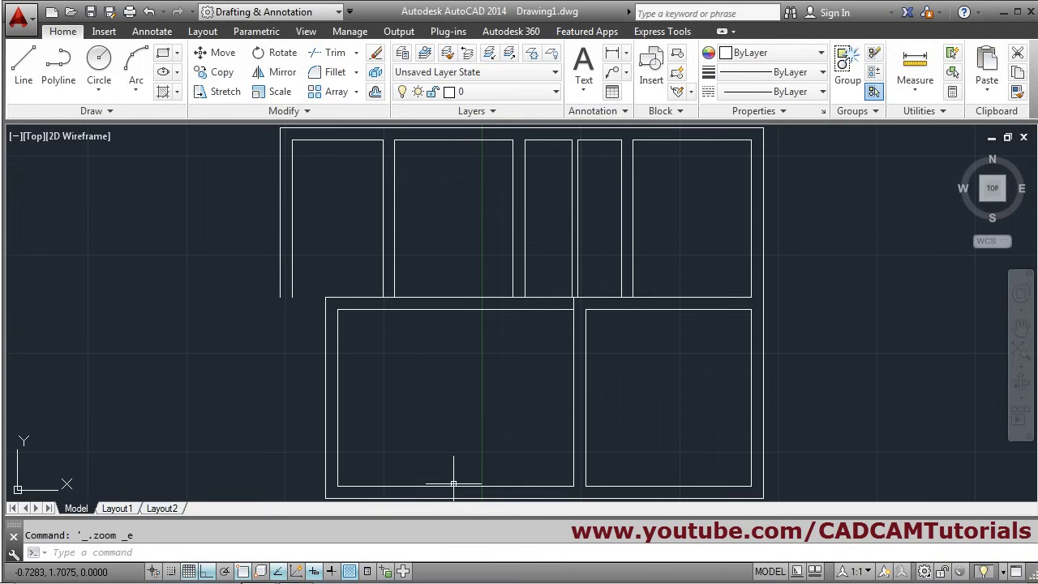
key("alt+Tab")
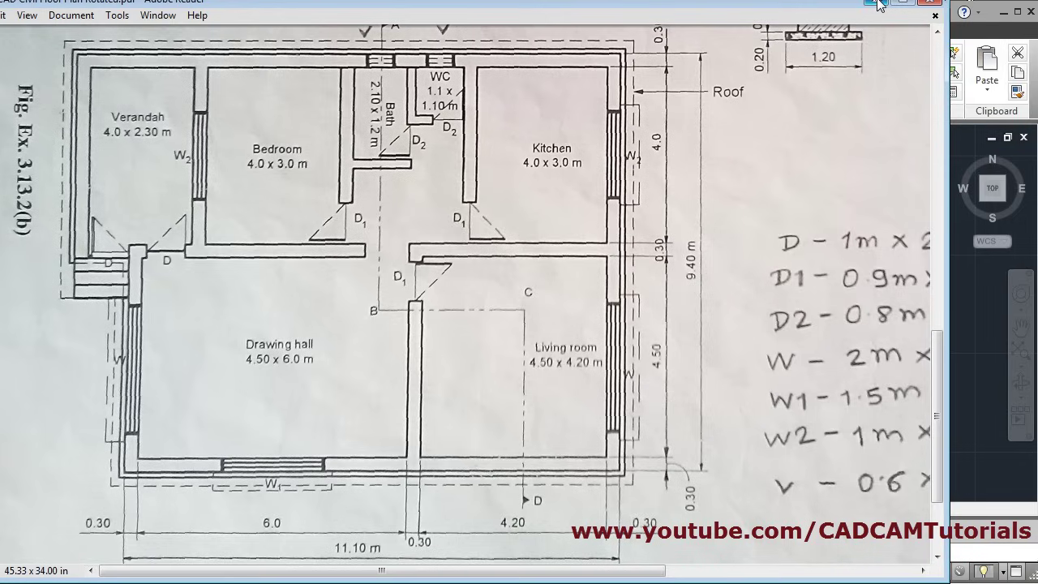
key("alt+Tab")
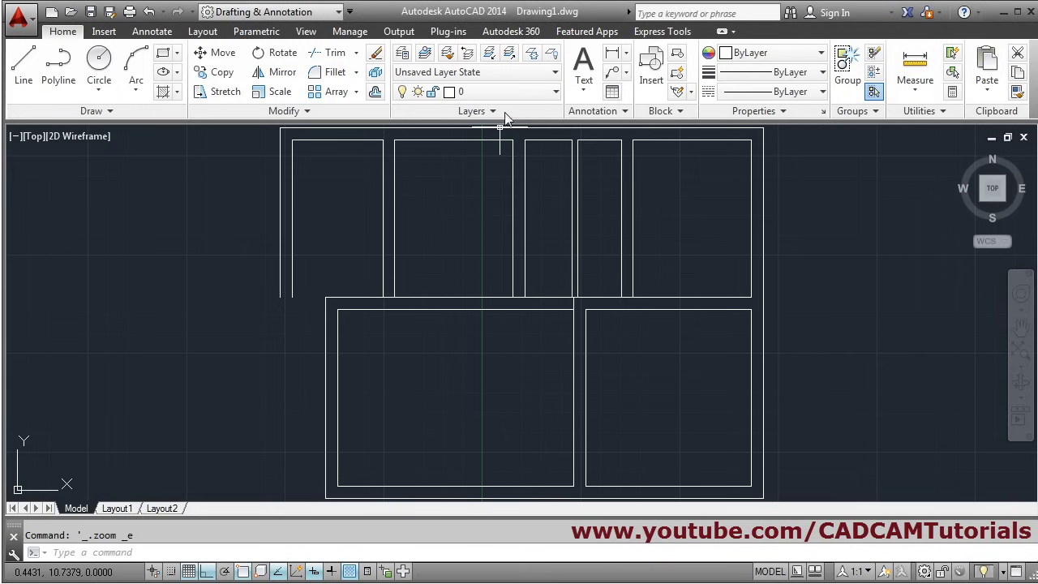
Measure from the hall wall corner to the adjacent vertical wall line, reading 1.1500.
left_click(915, 73)
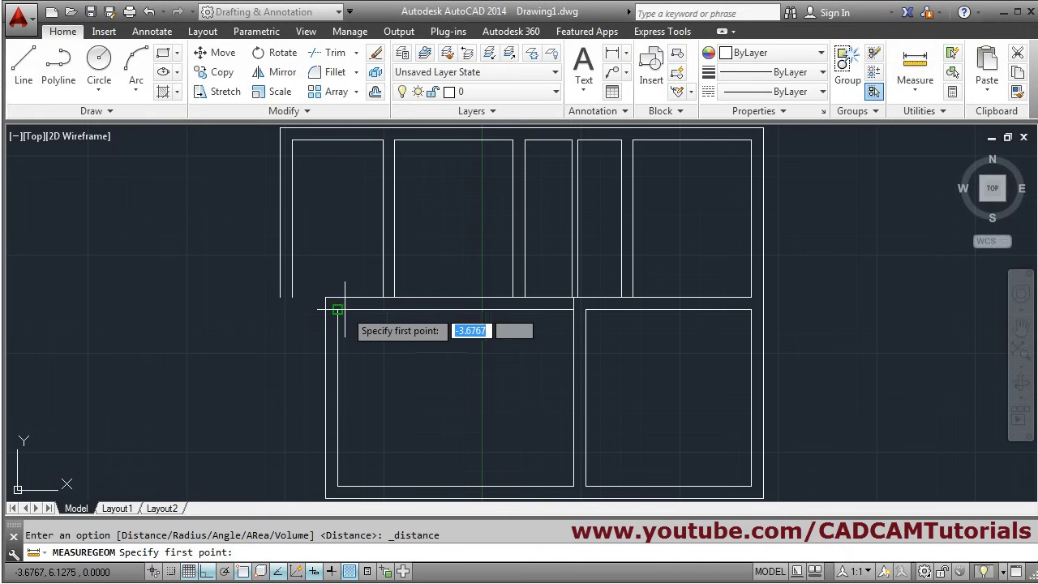
scroll(324, 301, "up", 3)
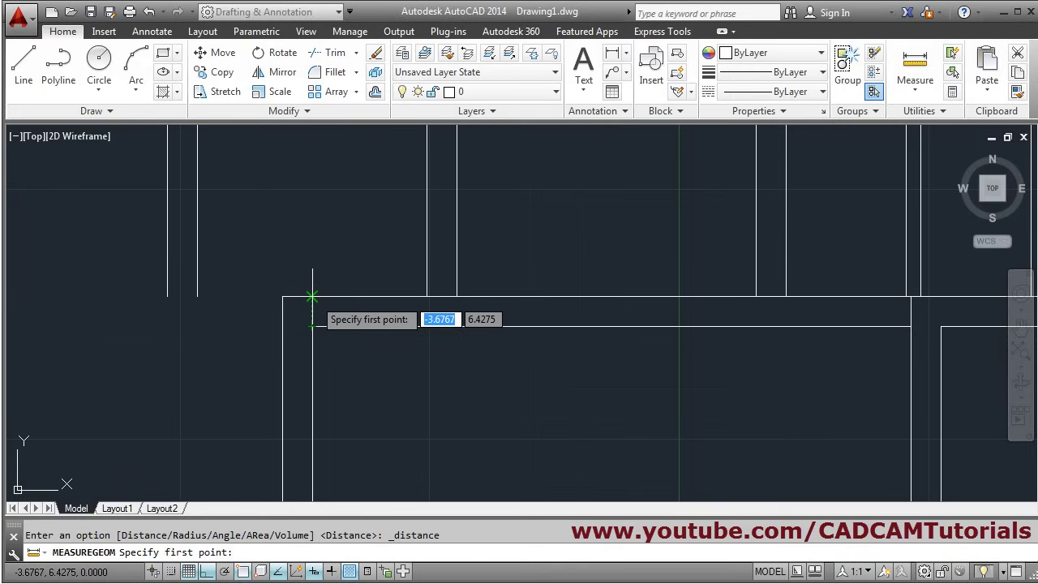
left_click(312, 297)
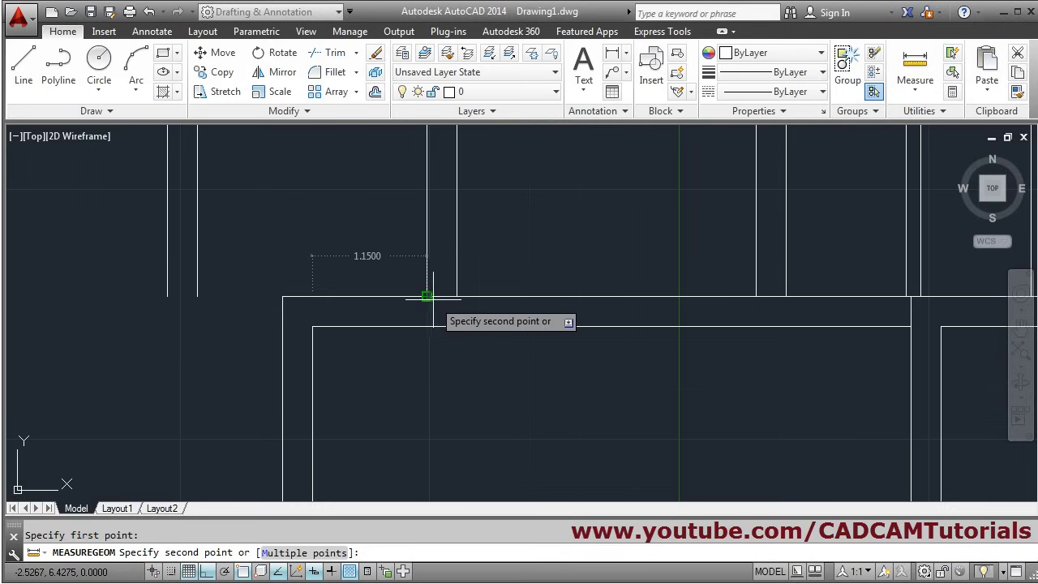
left_click(427, 297)
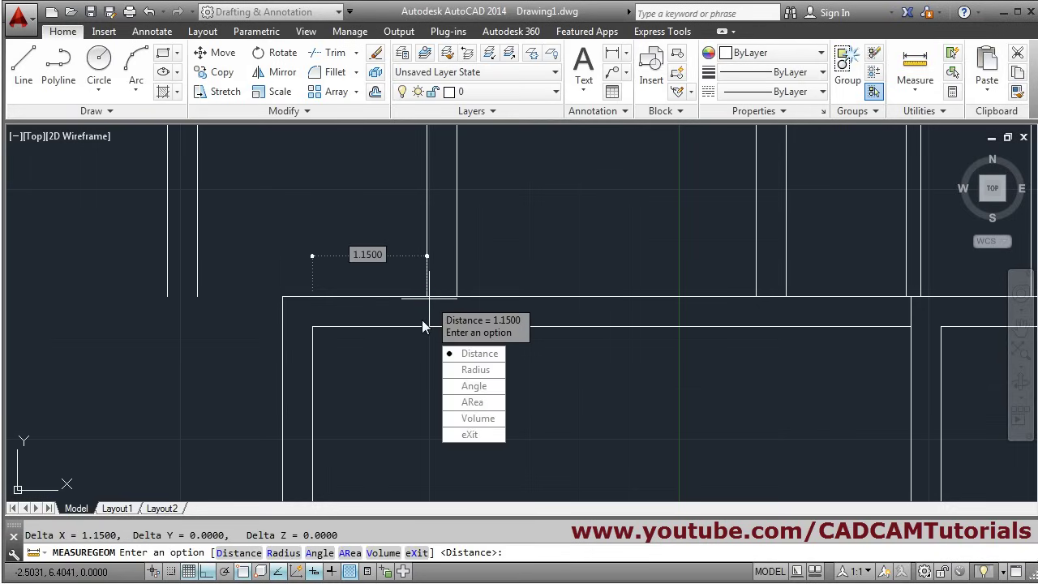
left_click(480, 434)
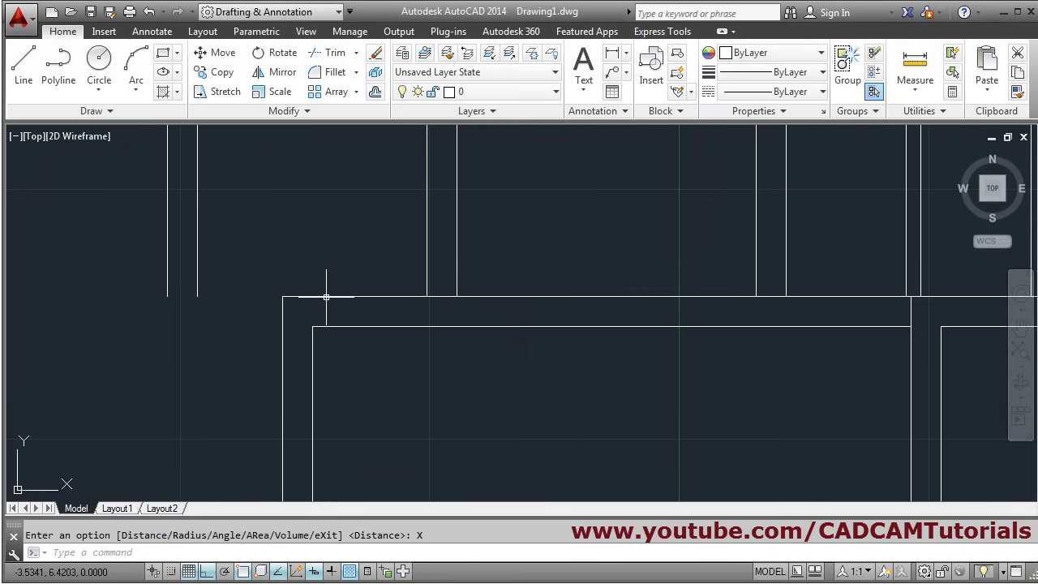
scroll(453, 267, "up", 2)
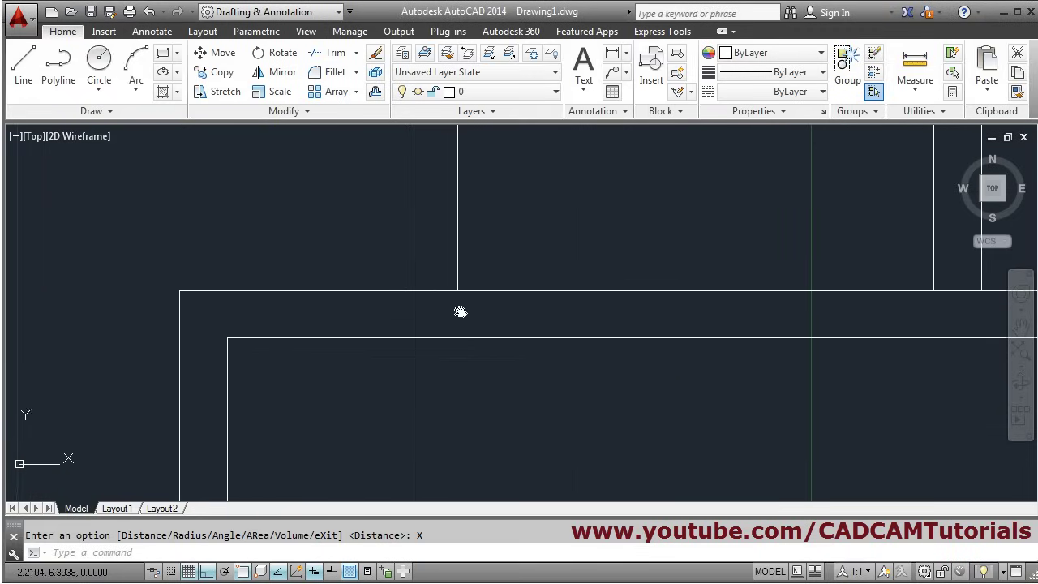
Draw a vertical line 0.075 from the wall endpoint, down to the lower horizontal wall line.
middle_click_drag(455, 339, 458, 312)
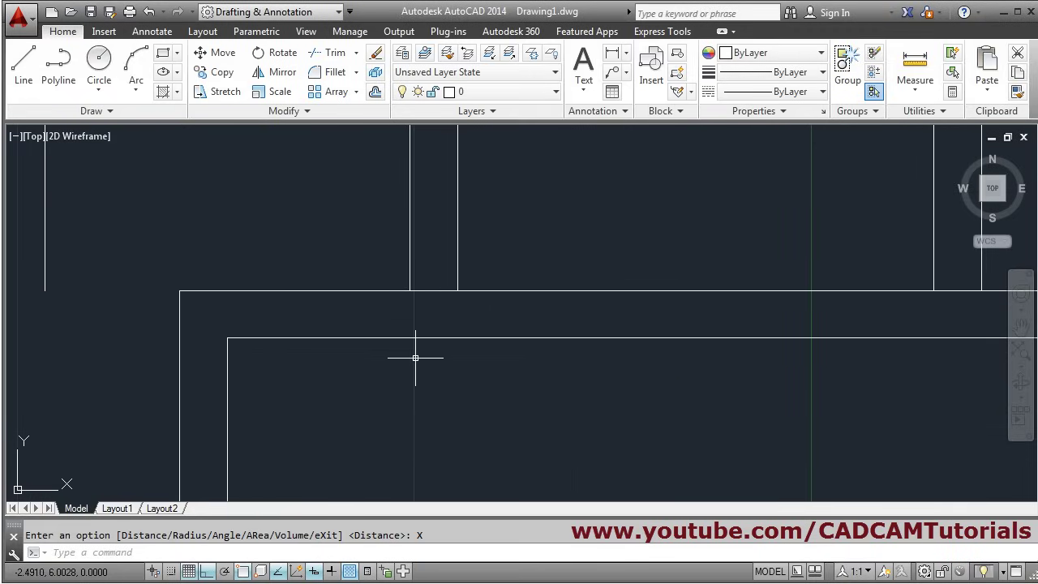
left_click(33, 95)
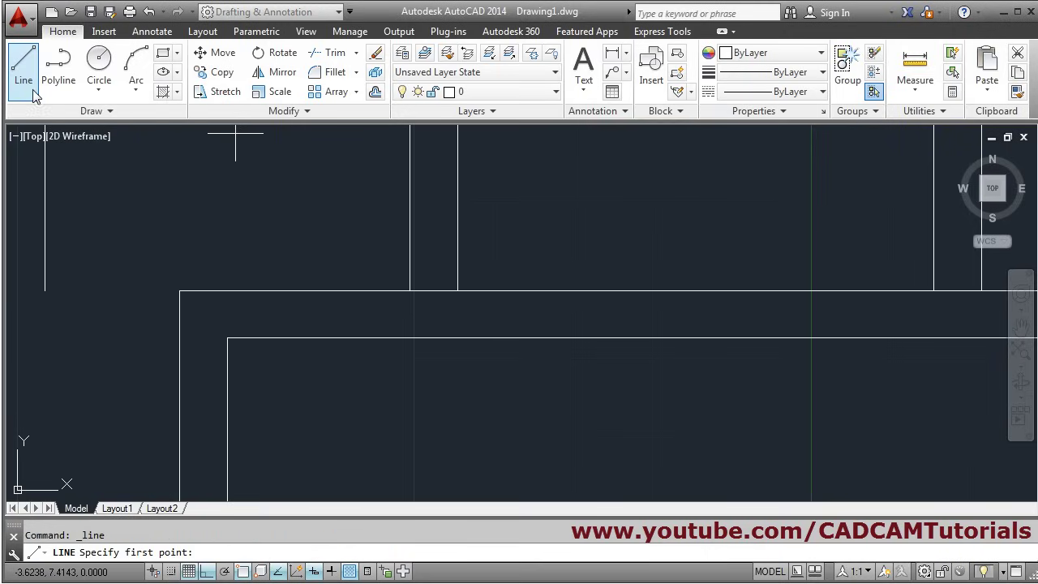
scroll(443, 280, "up", 2)
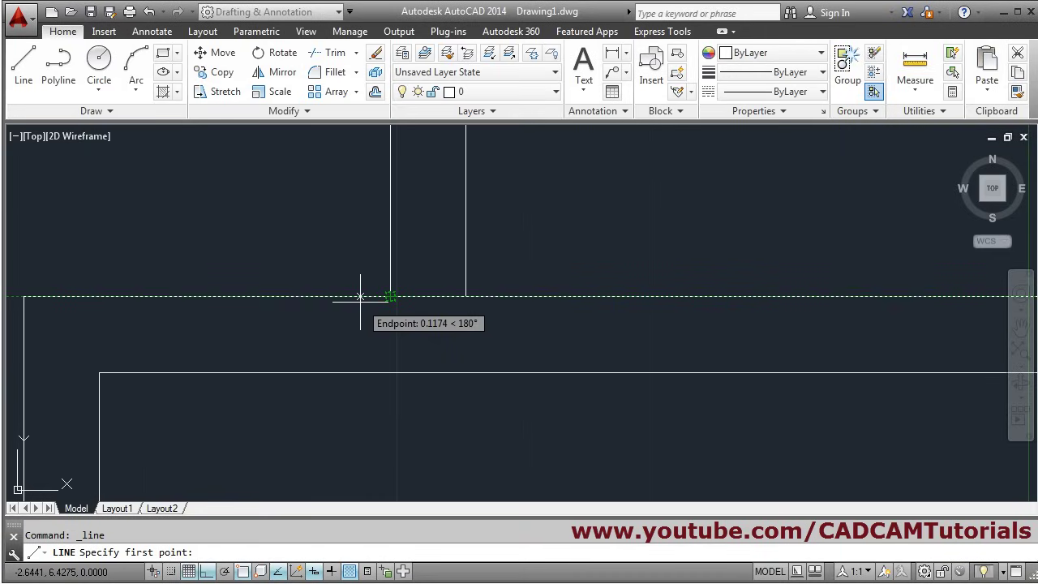
type("0.")
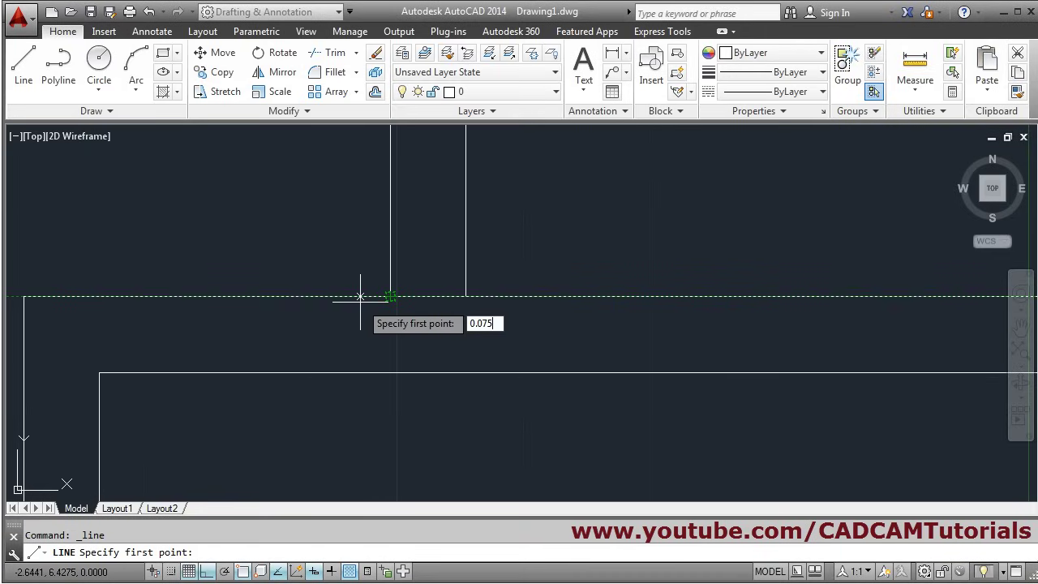
type("075")
key("Return")
left_click(366, 298)
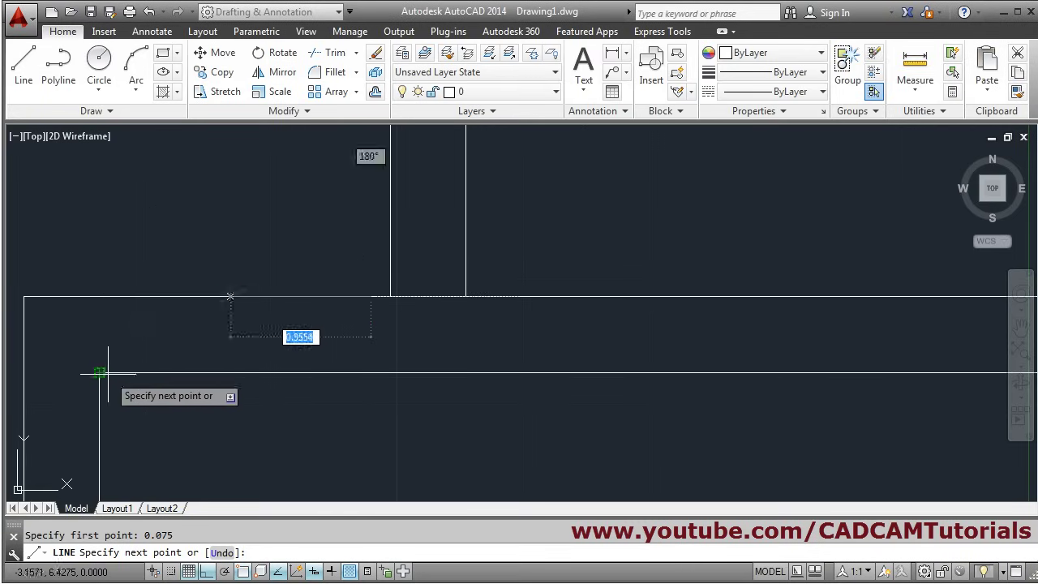
left_click(370, 373)
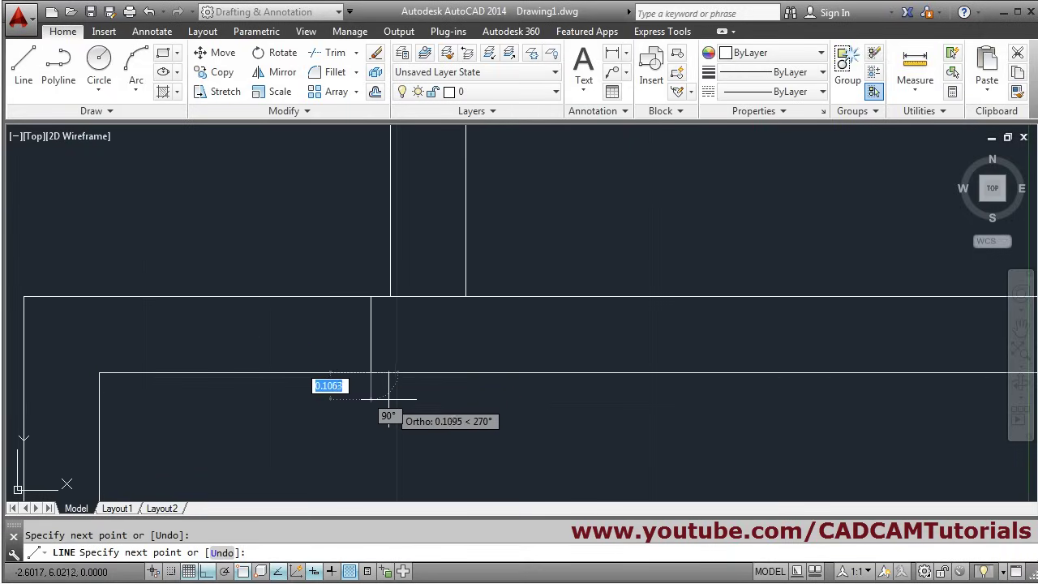
key("Return")
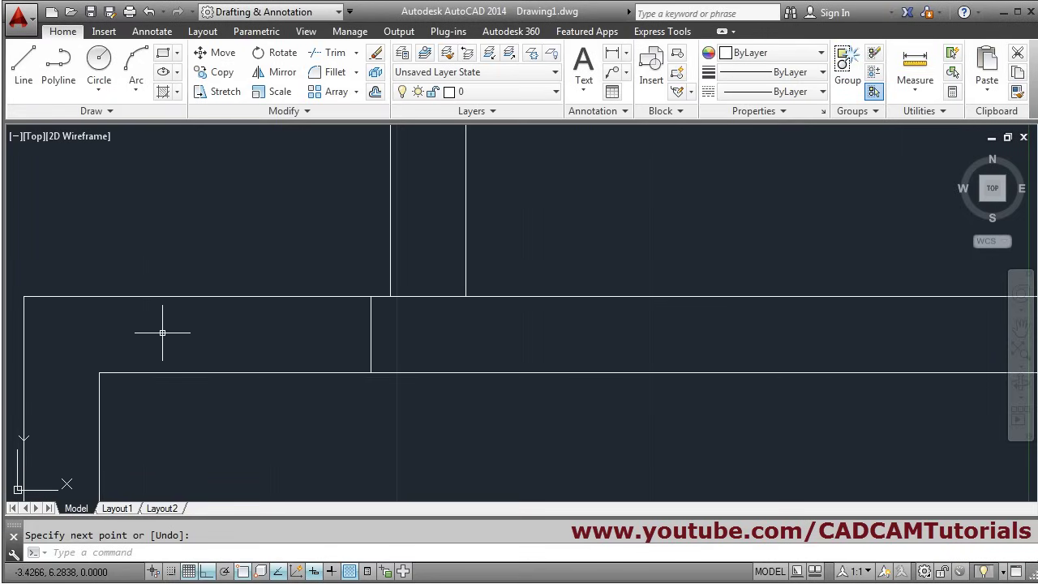
Offset the new vertical wall line 1 unit to the left.
left_click(374, 91)
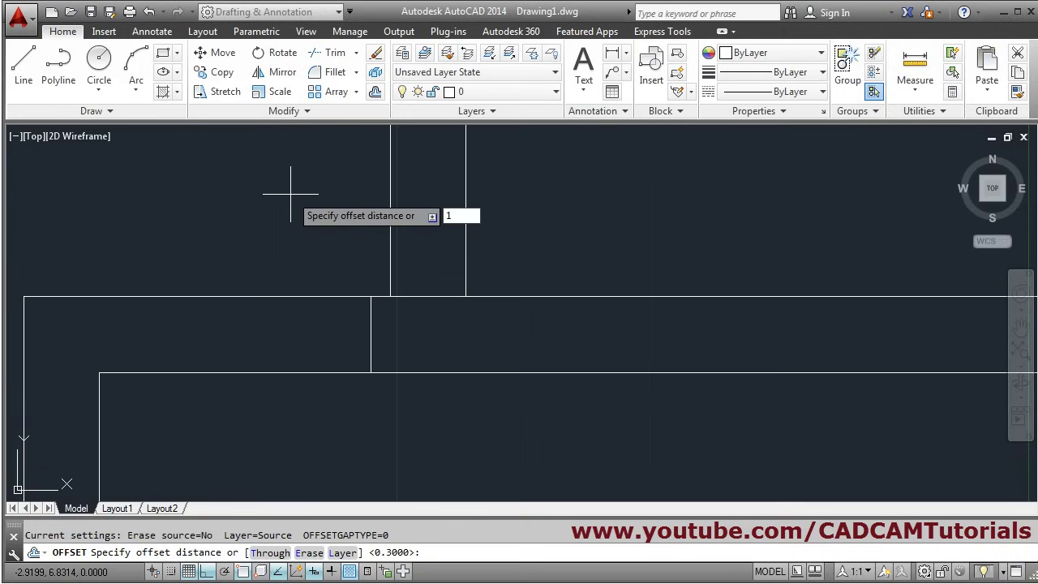
type("1")
key("Return")
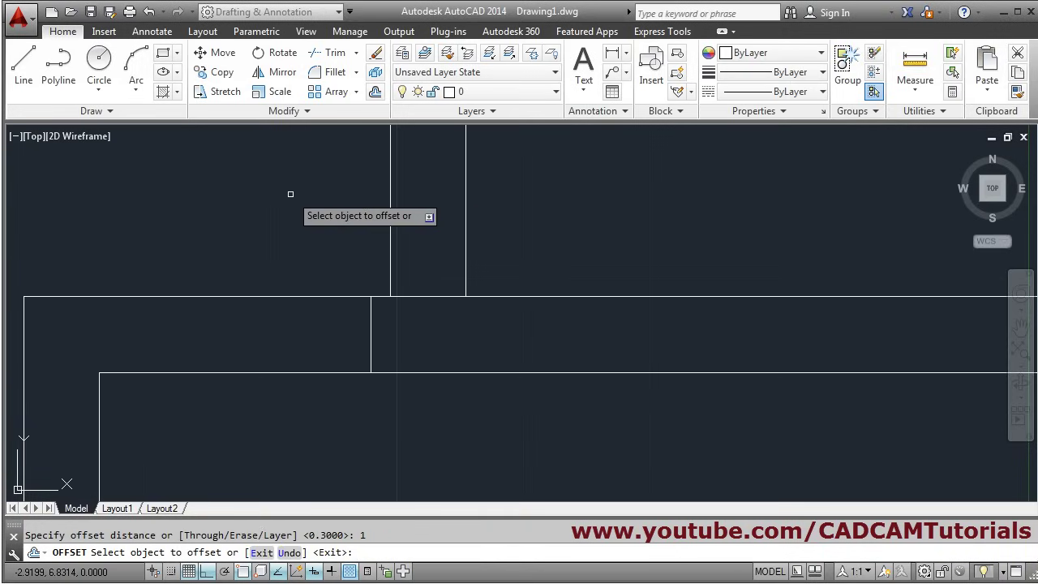
left_click(370, 334)
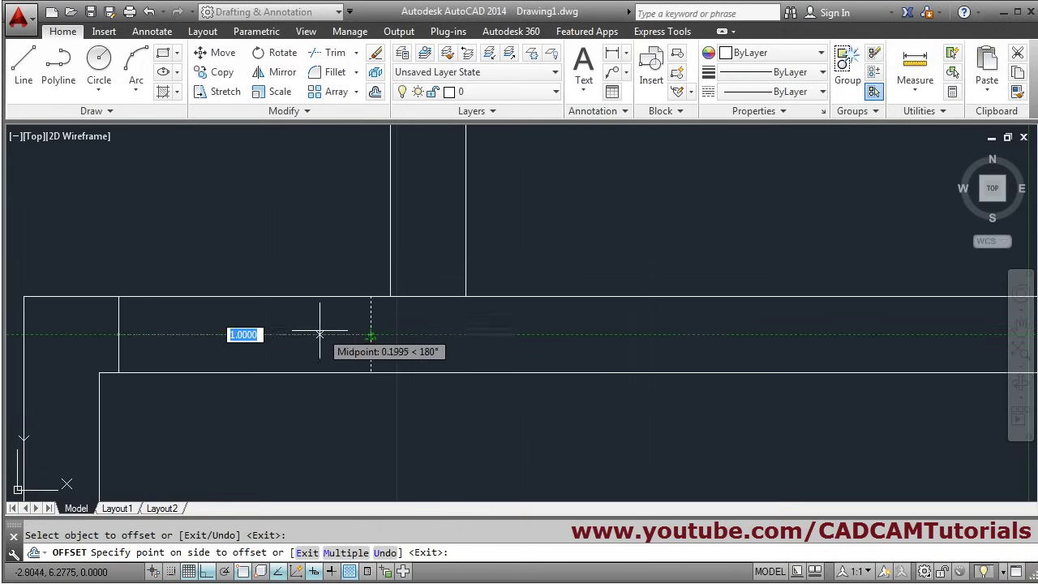
left_click(169, 344)
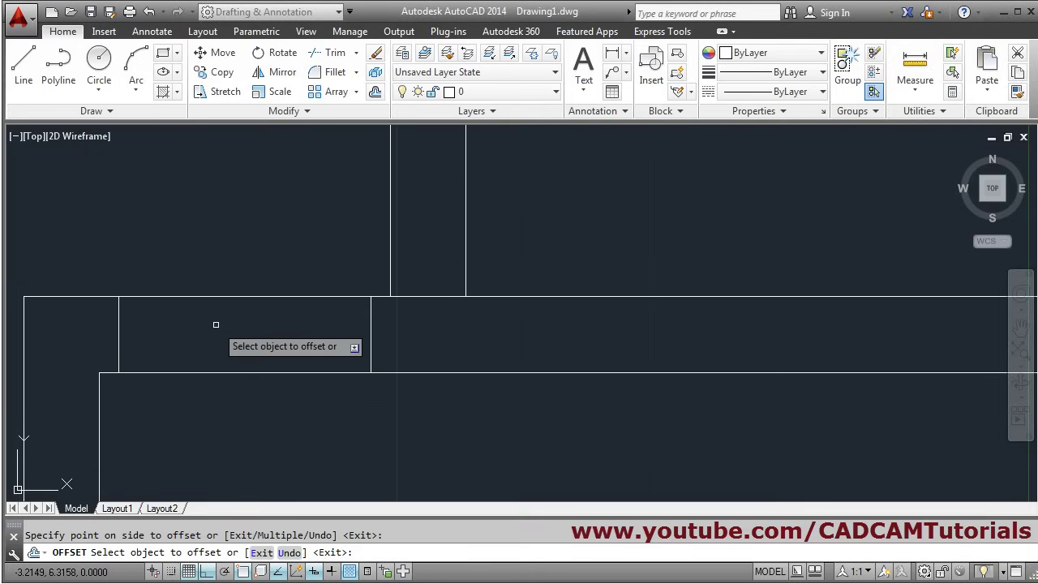
key("Return")
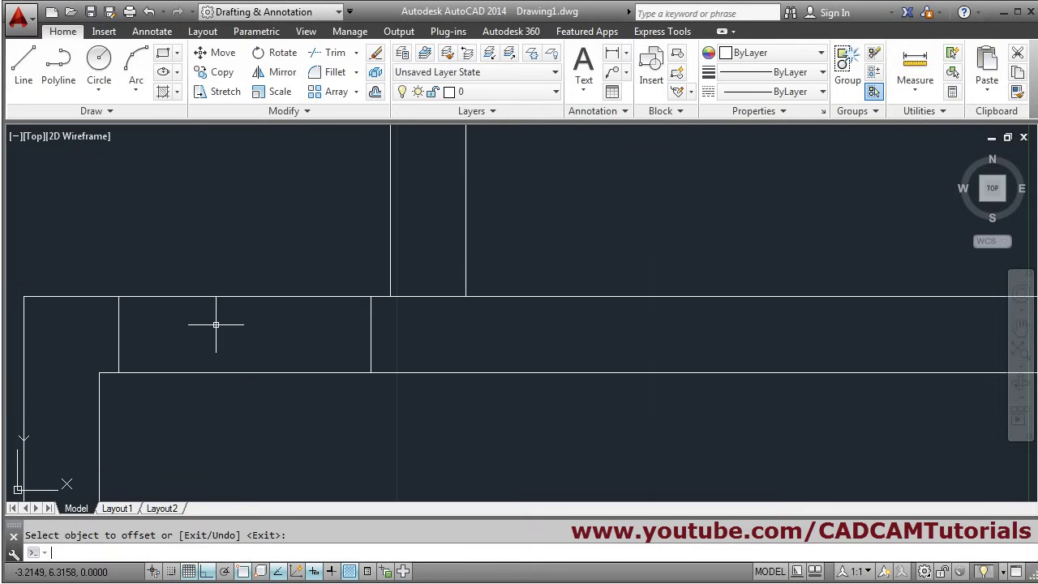
Trim both horizontal wall lines between the two verticals, then check the reference plan.
left_click(333, 52)
key("Return")
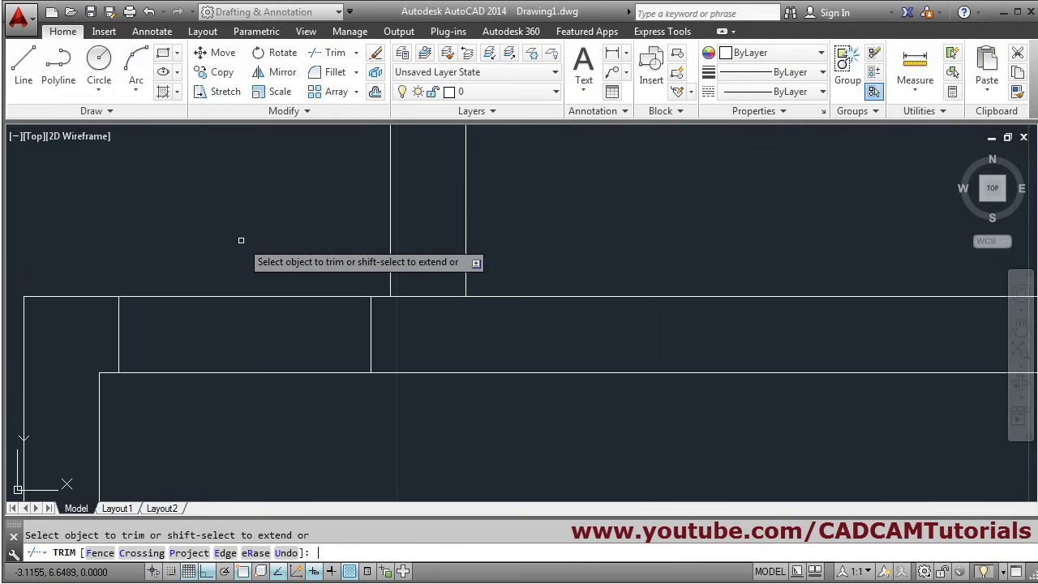
left_click(241, 296)
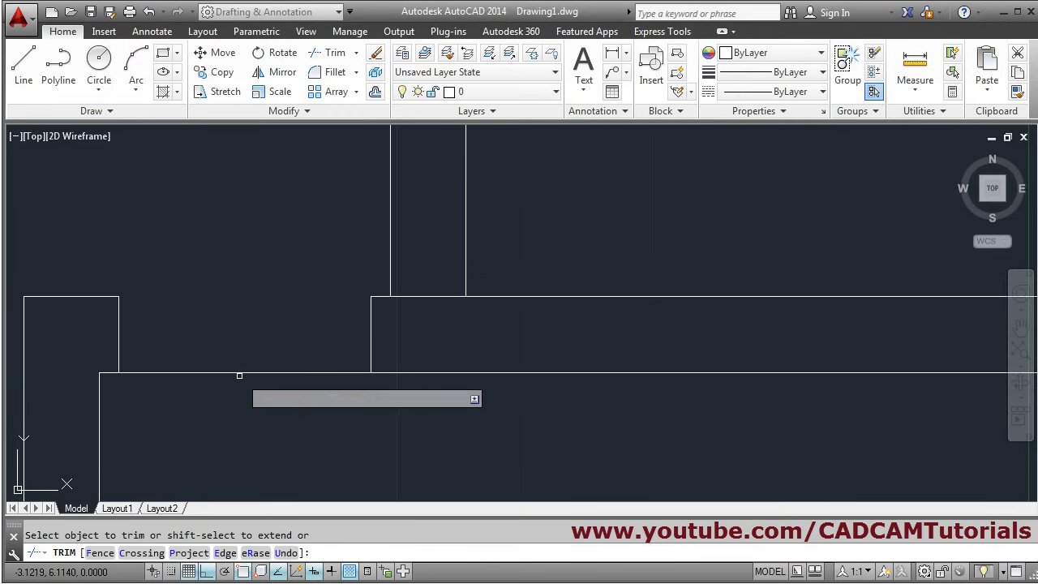
left_click(240, 374)
key("Return")
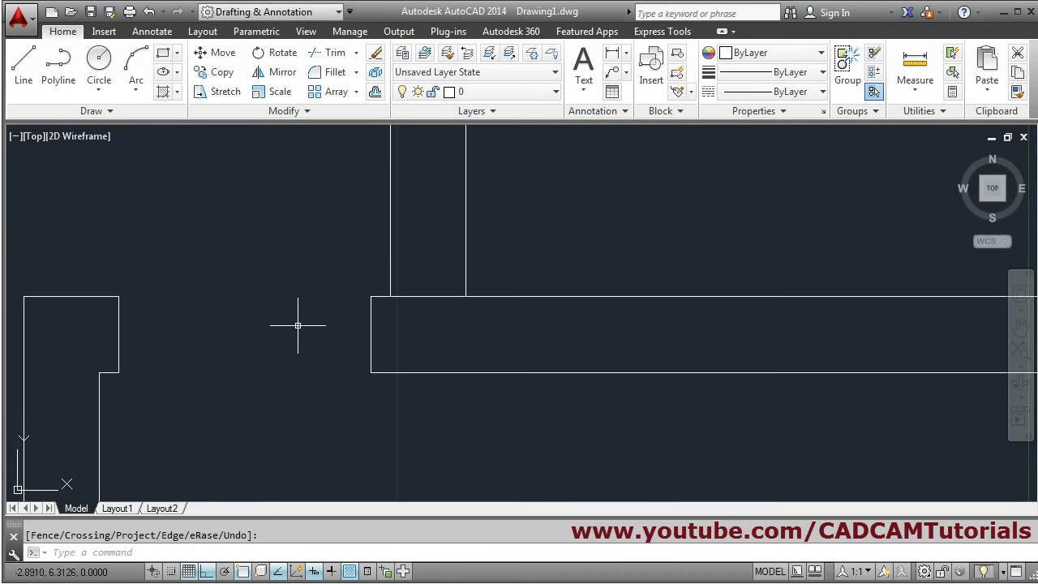
scroll(298, 326, "down", 3)
middle_click_drag(366, 424, 359, 280)
scroll(360, 281, "down", 1)
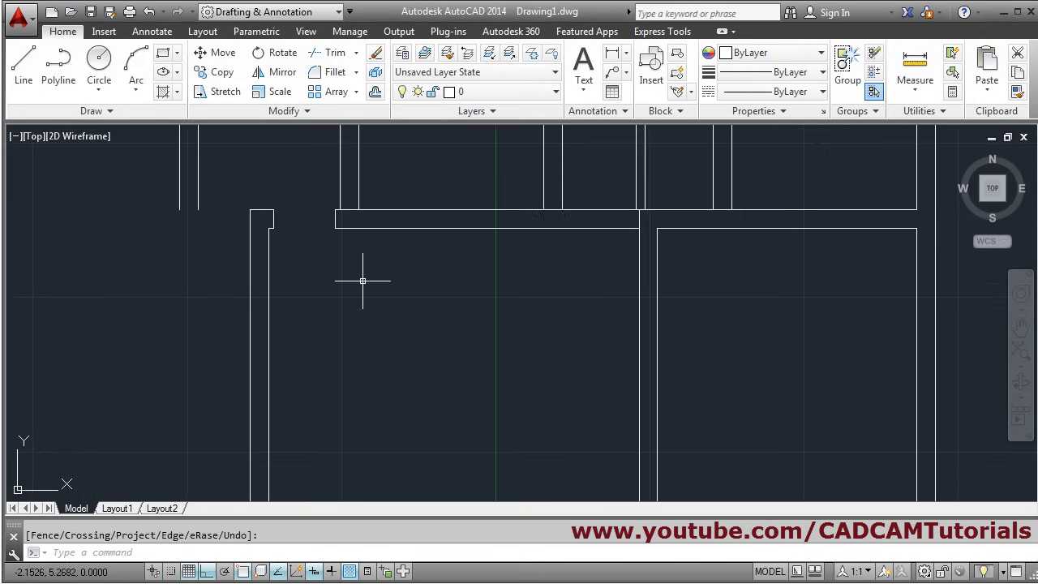
middle_click_drag(417, 333, 414, 310)
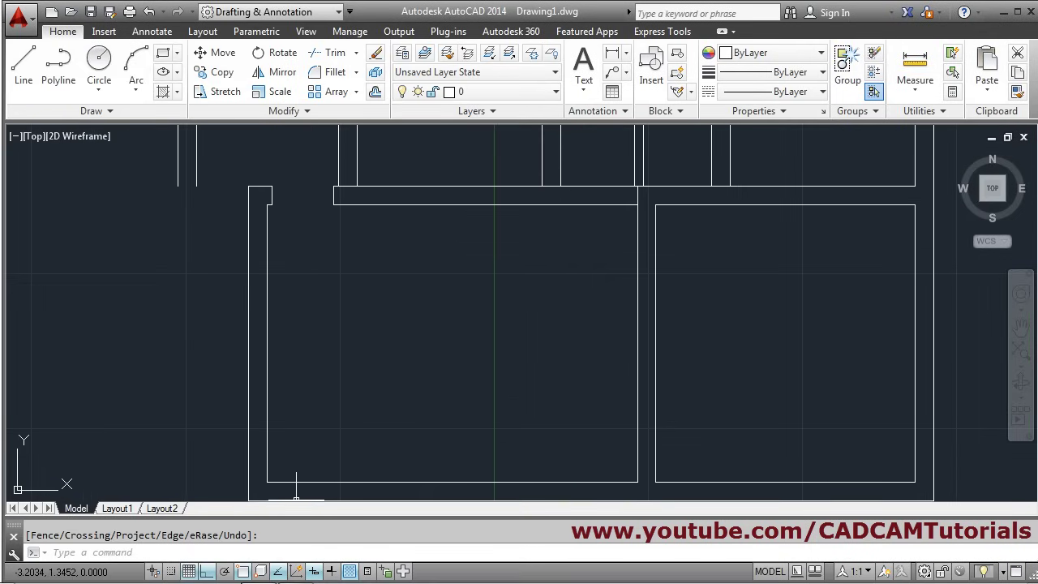
key("alt+Tab")
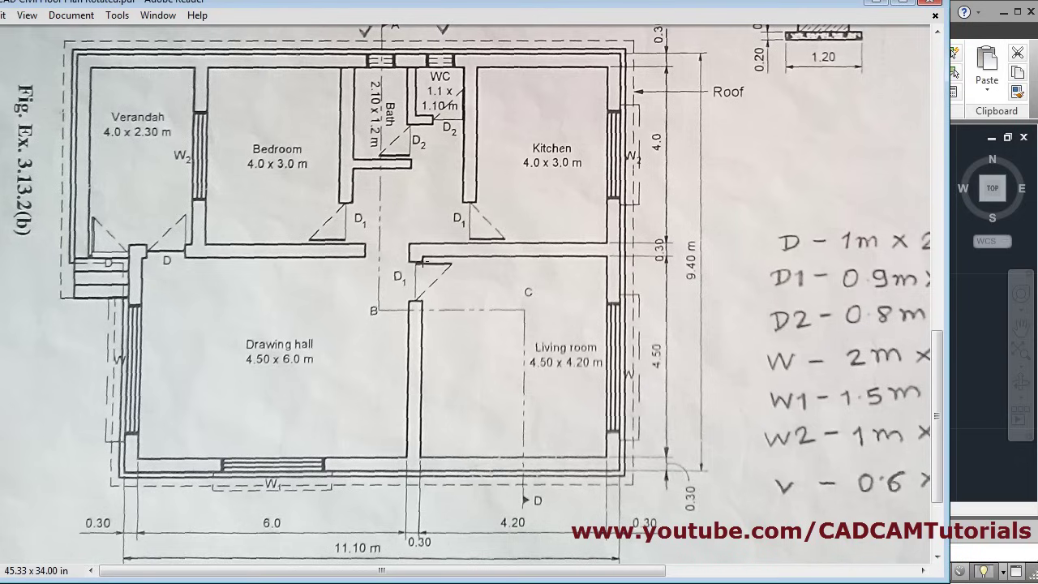
Draw a 0.3 horizontal wall line starting 0.1 below the corner, then bring up the reference sketch.
left_click(874, 6)
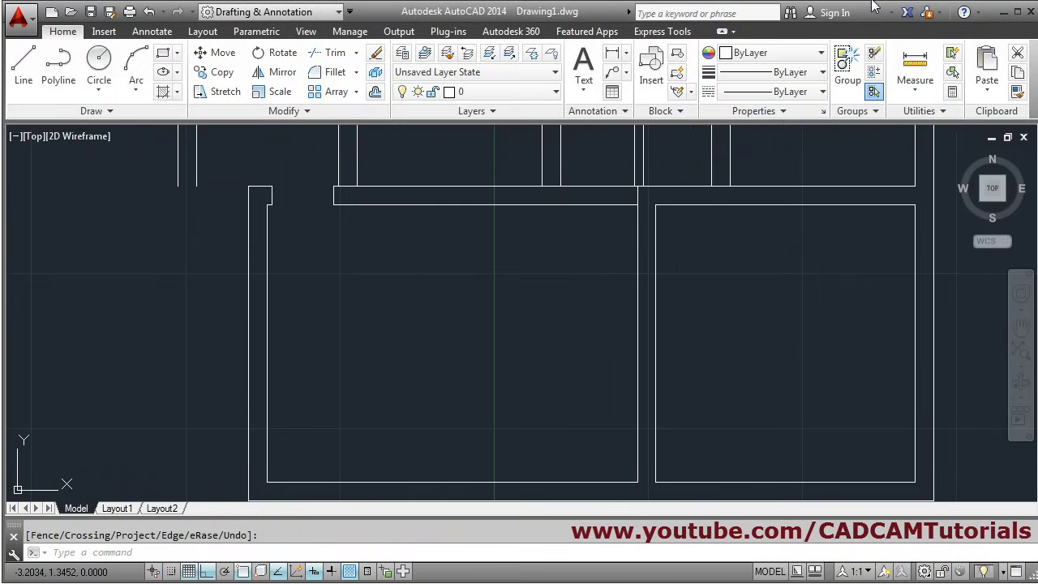
scroll(663, 186, "up", 2)
scroll(665, 187, "up", 2)
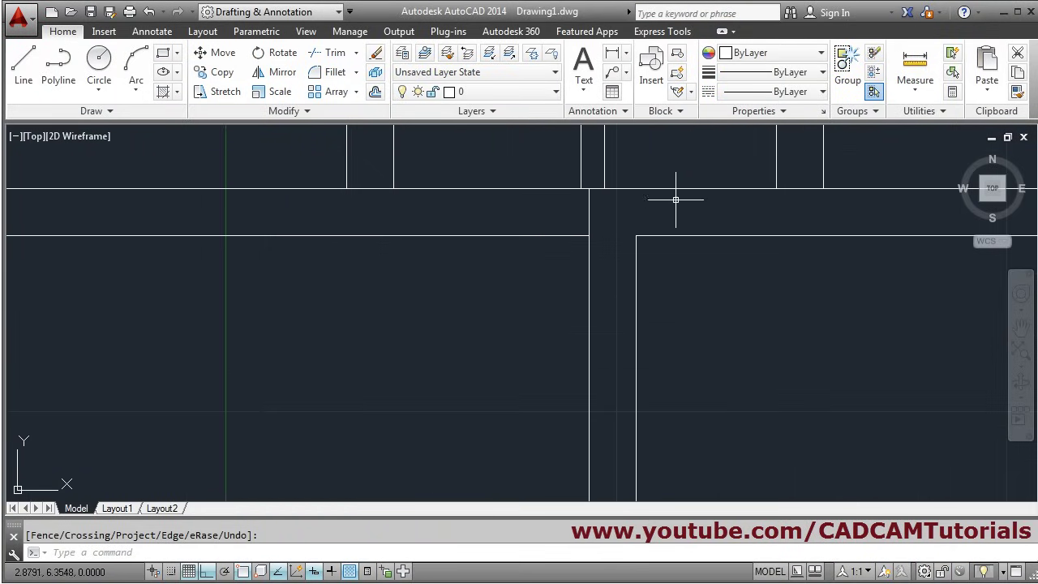
scroll(679, 211, "up", 2)
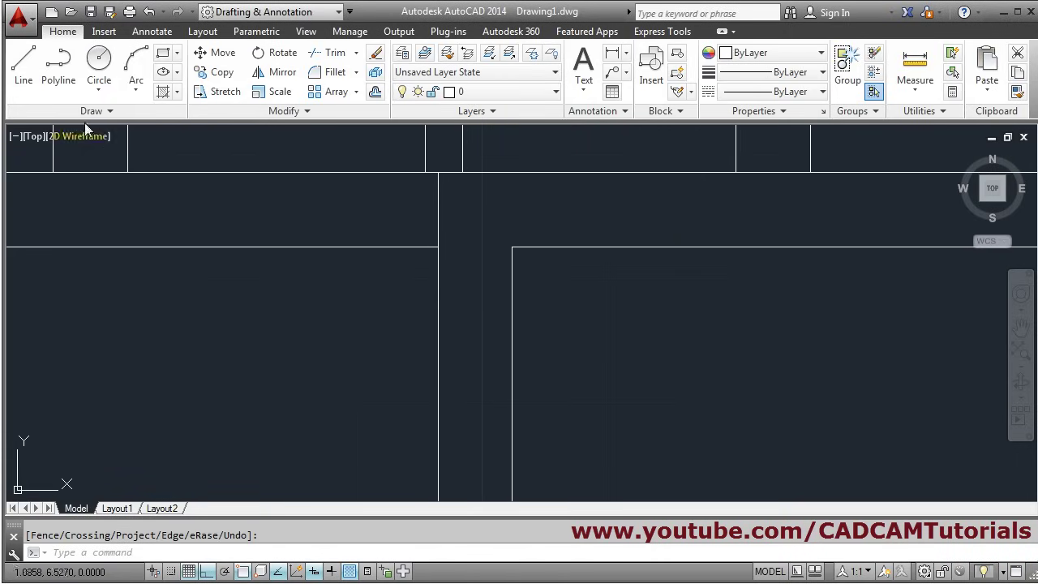
left_click(30, 75)
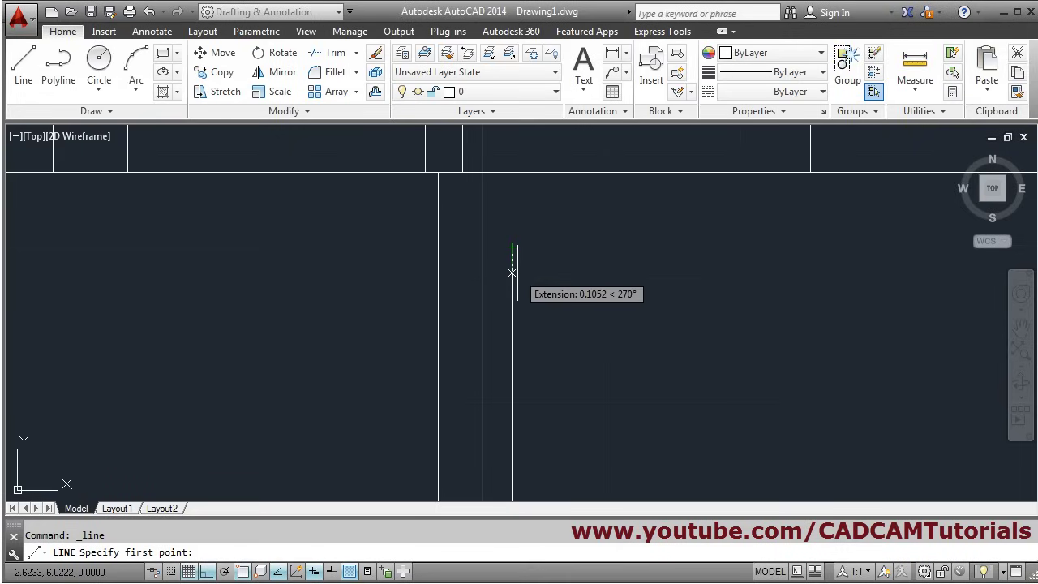
type("0.")
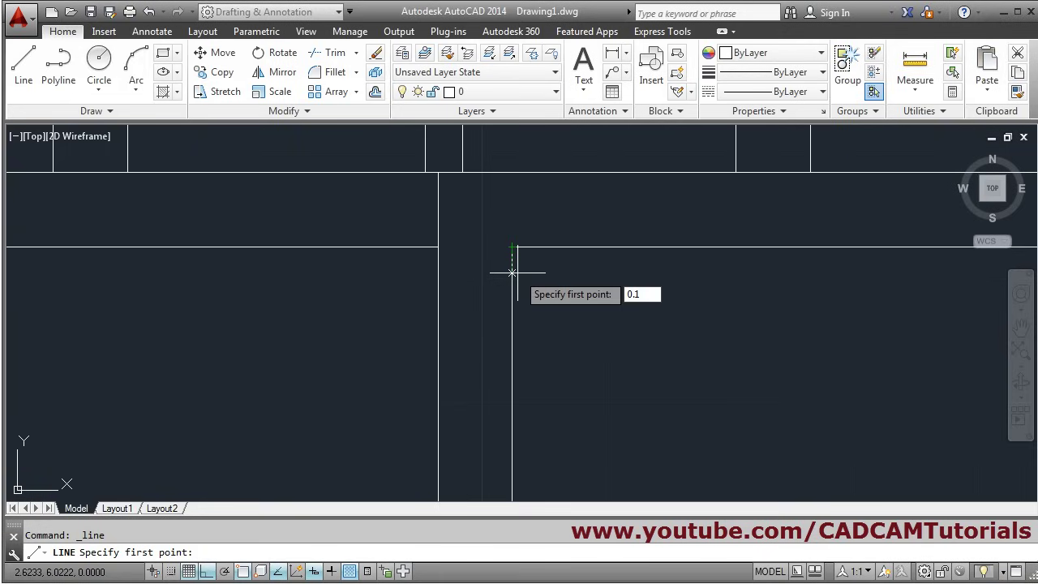
type("1")
key("Return")
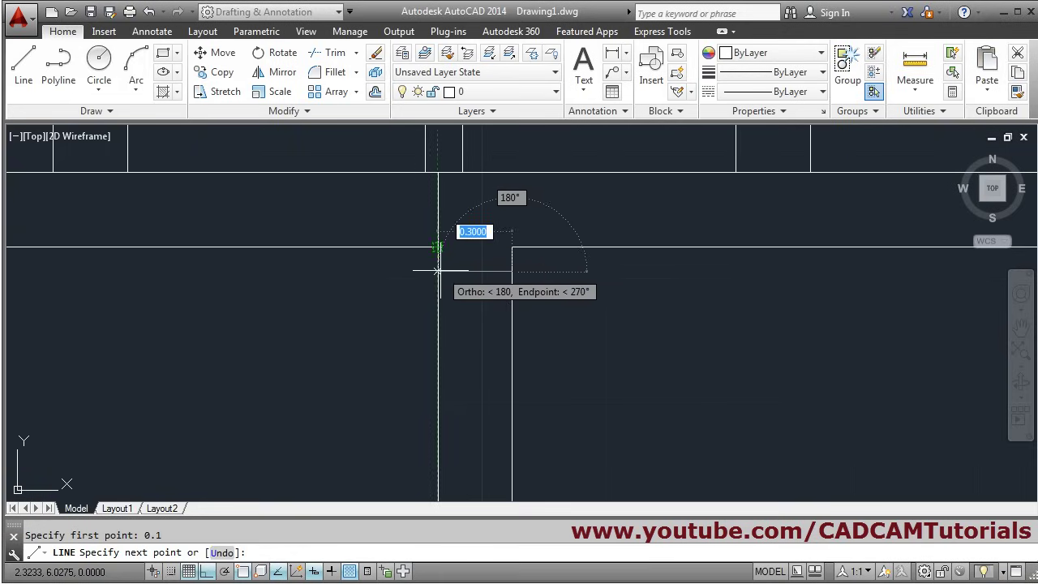
key("Return")
key("Return")
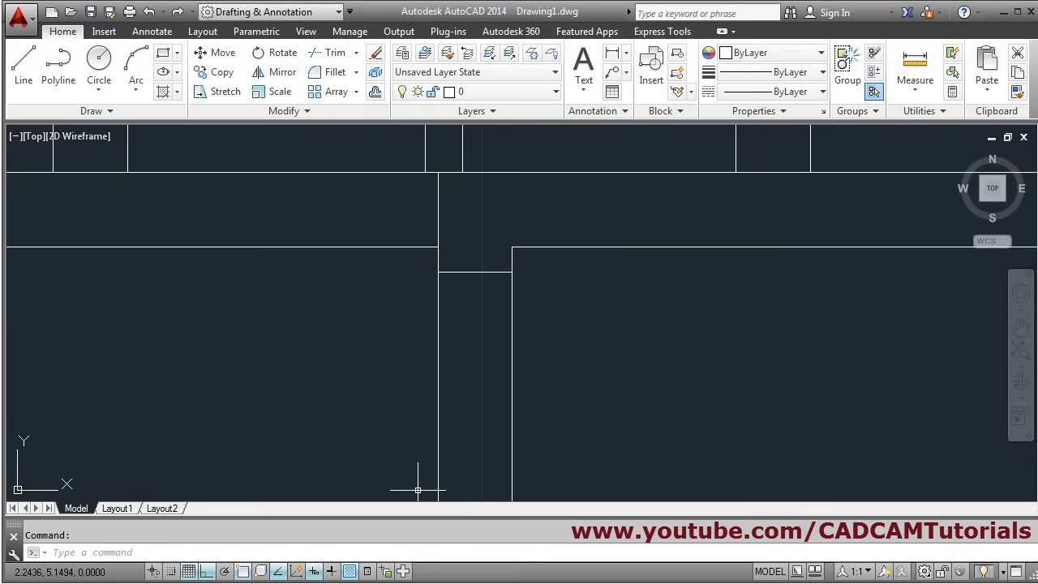
key("alt+Tab")
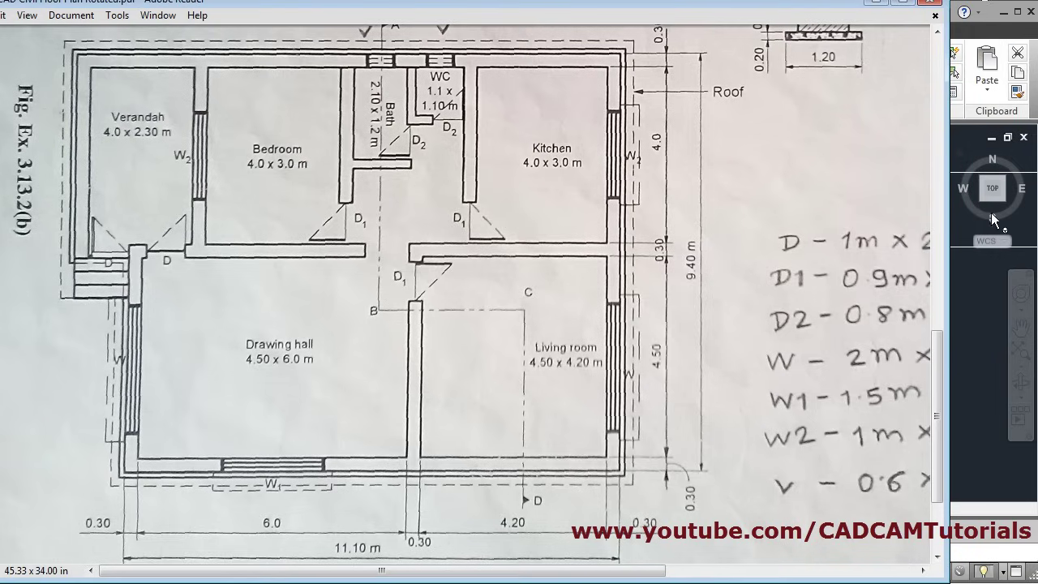
Offset the short closing line 0.9 downward.
left_click(979, 395)
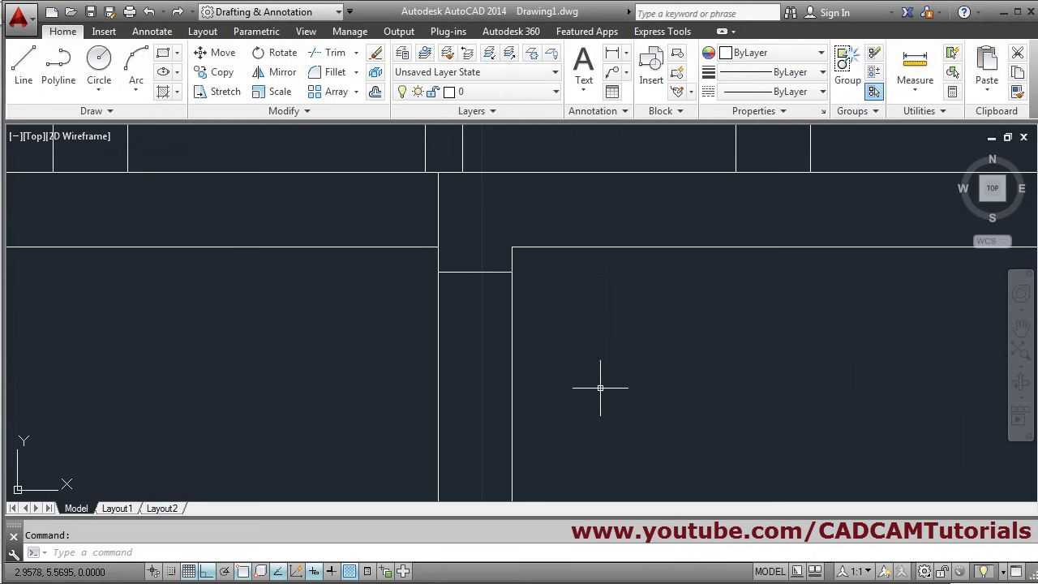
left_click(375, 91)
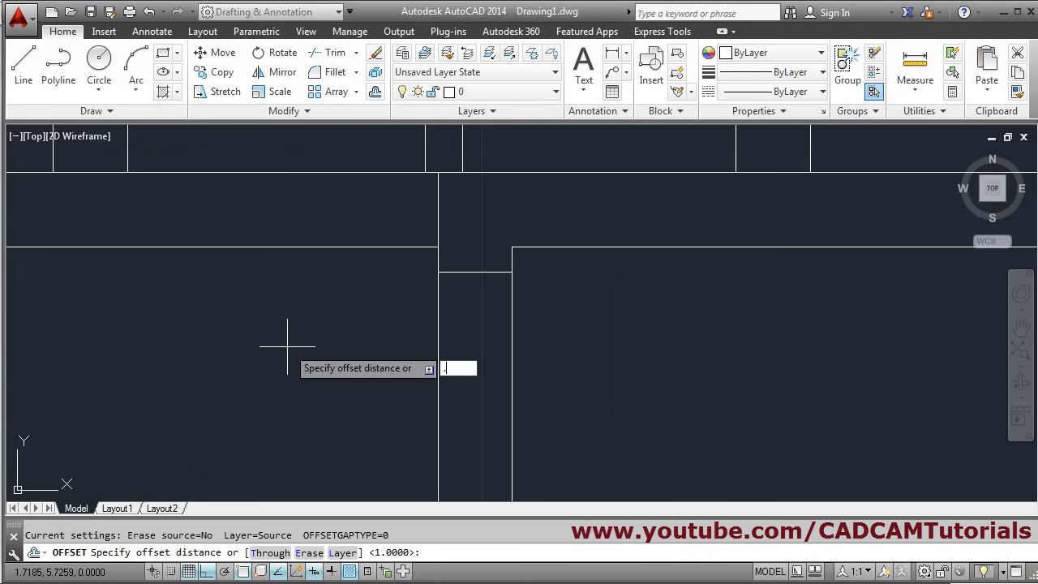
type(".9")
key("Return")
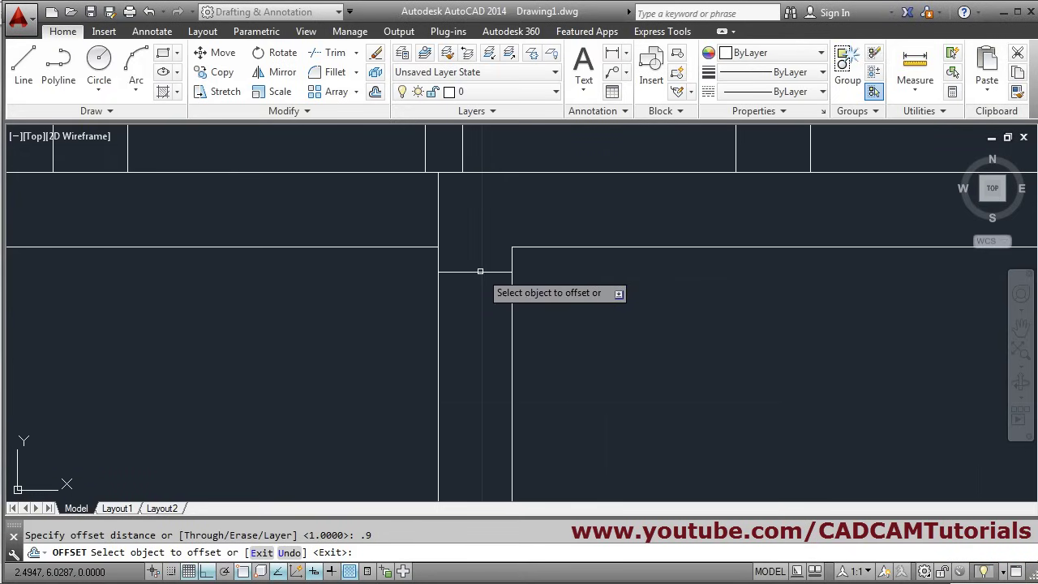
left_click(507, 272)
scroll(475, 389, "down", 2)
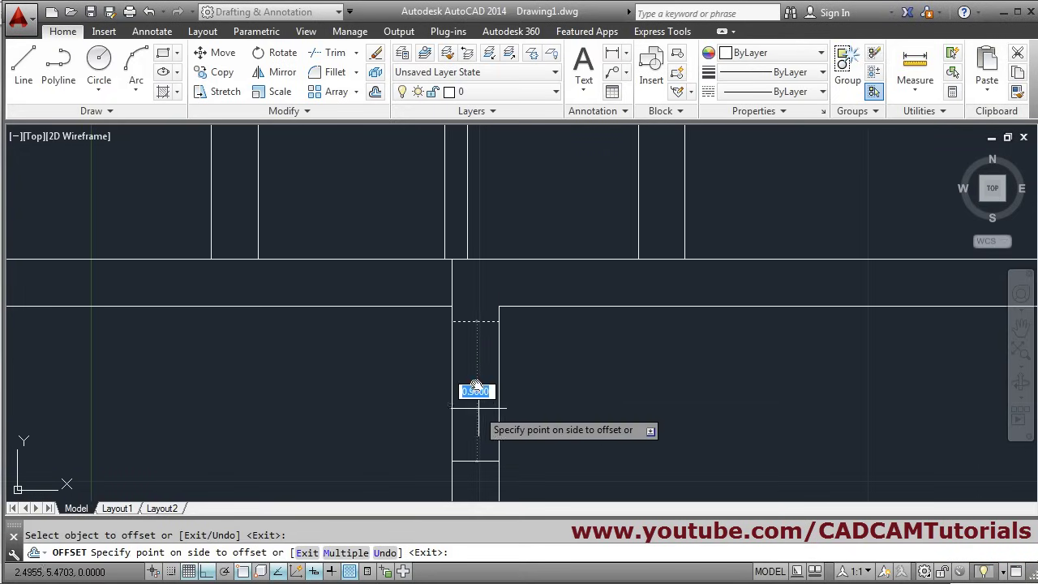
left_click(462, 307)
key("Return")
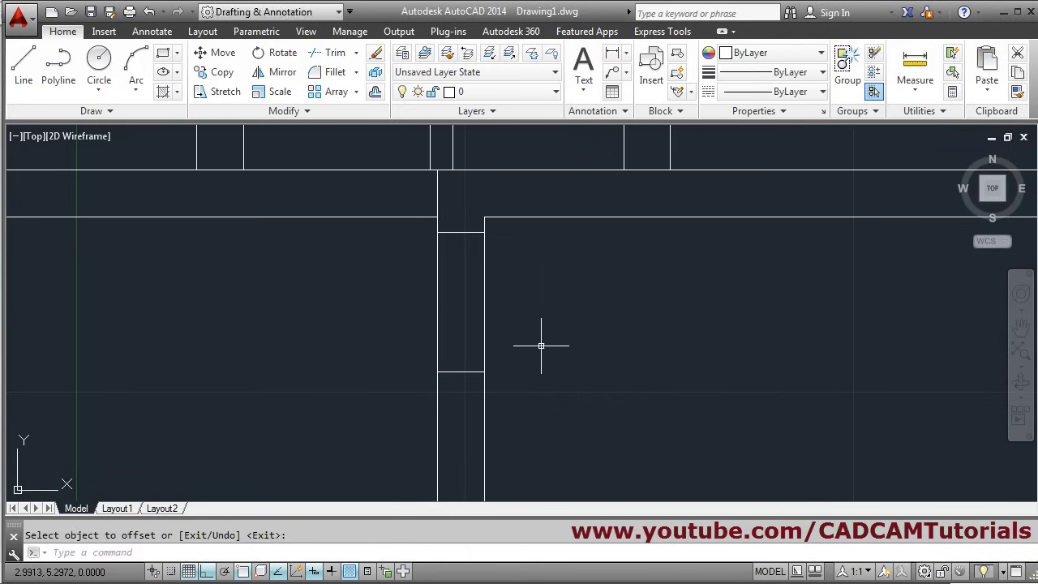
Trim both vertical wall lines between the two short lines to open the doorway.
left_click(335, 53)
key("Return")
left_click(484, 325)
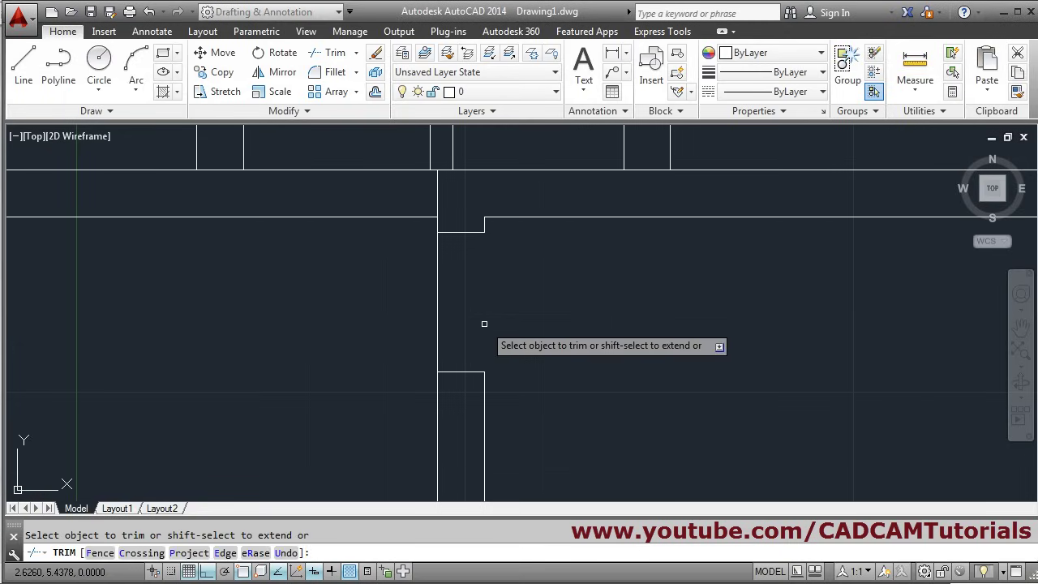
left_click(439, 323)
key("Return")
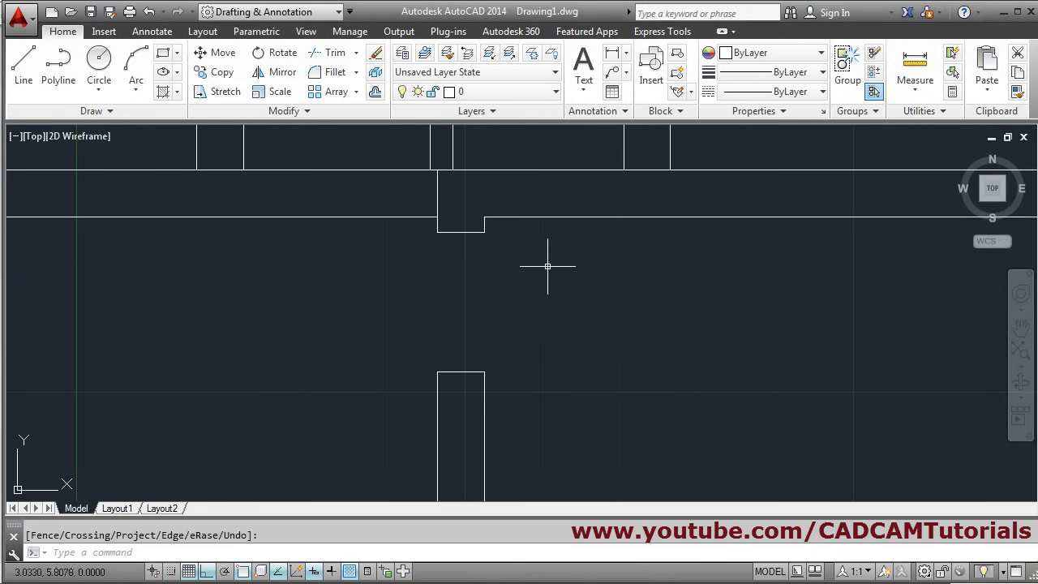
scroll(550, 262, "down", 4)
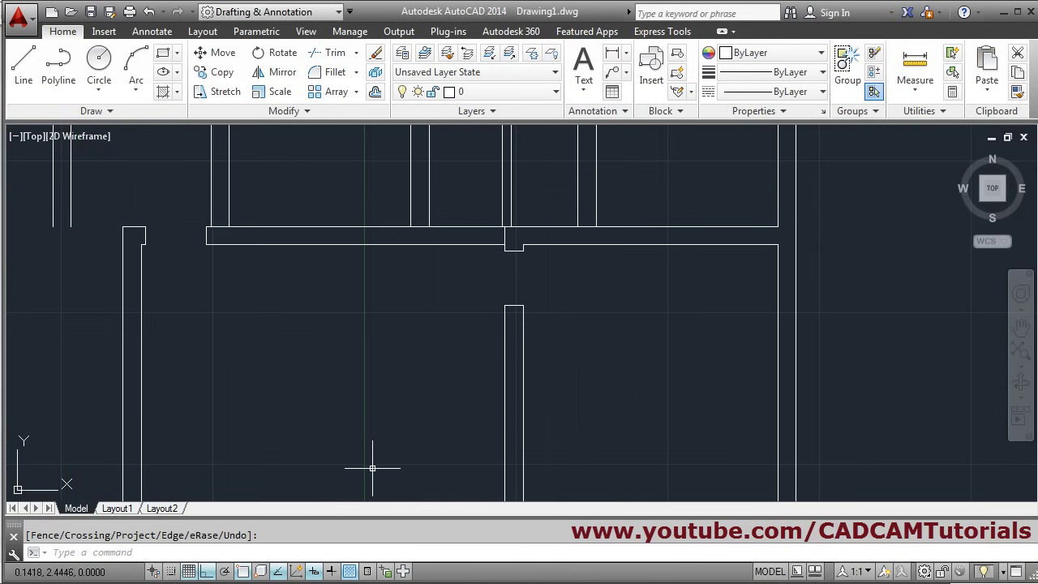
After checking the sketch, offset the vertical wall line at the corner 1 to the left.
key("alt+Tab")
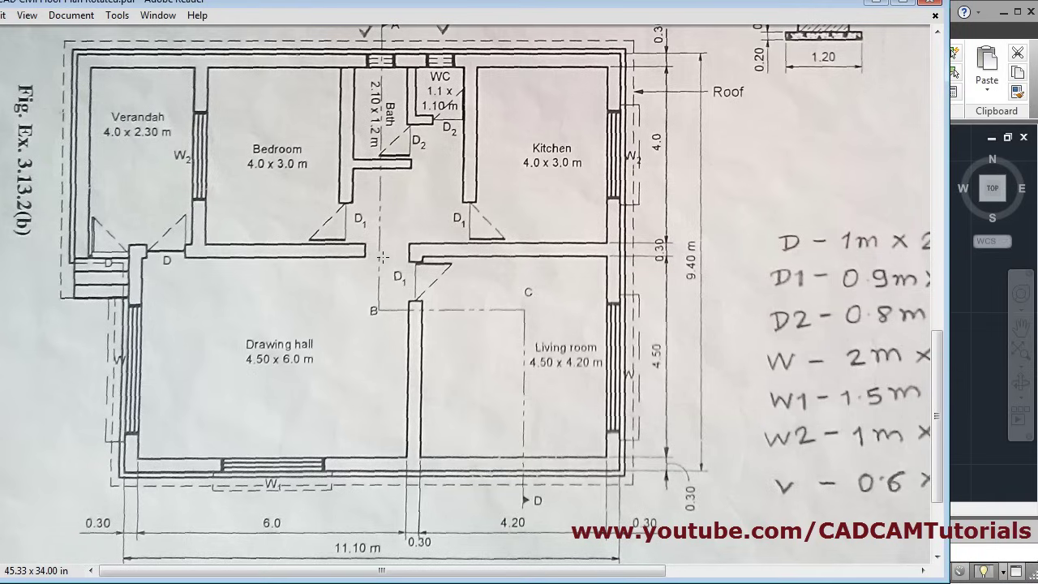
left_click(878, 5)
scroll(491, 212, "up", 2)
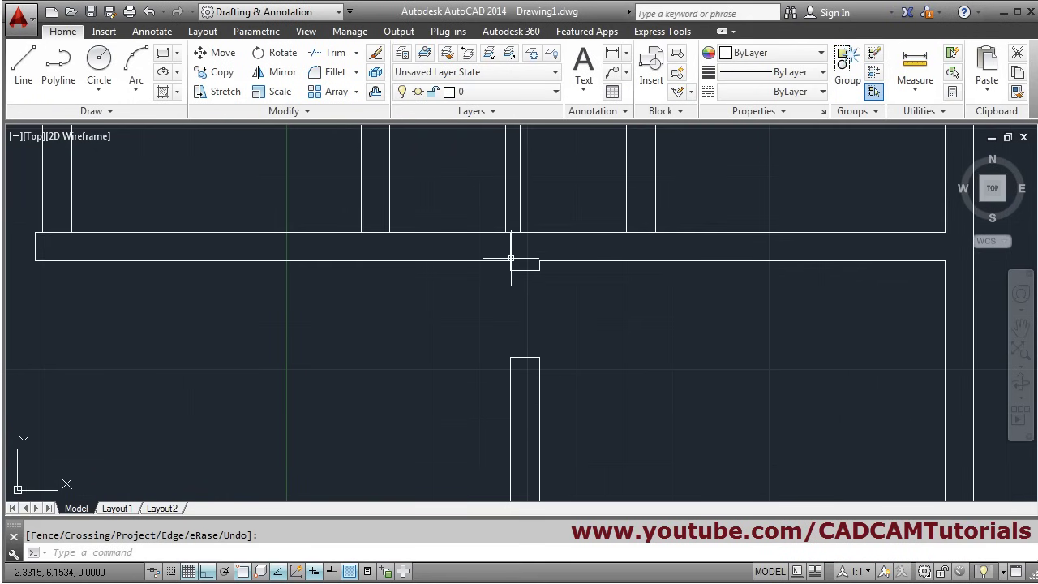
left_click(376, 91)
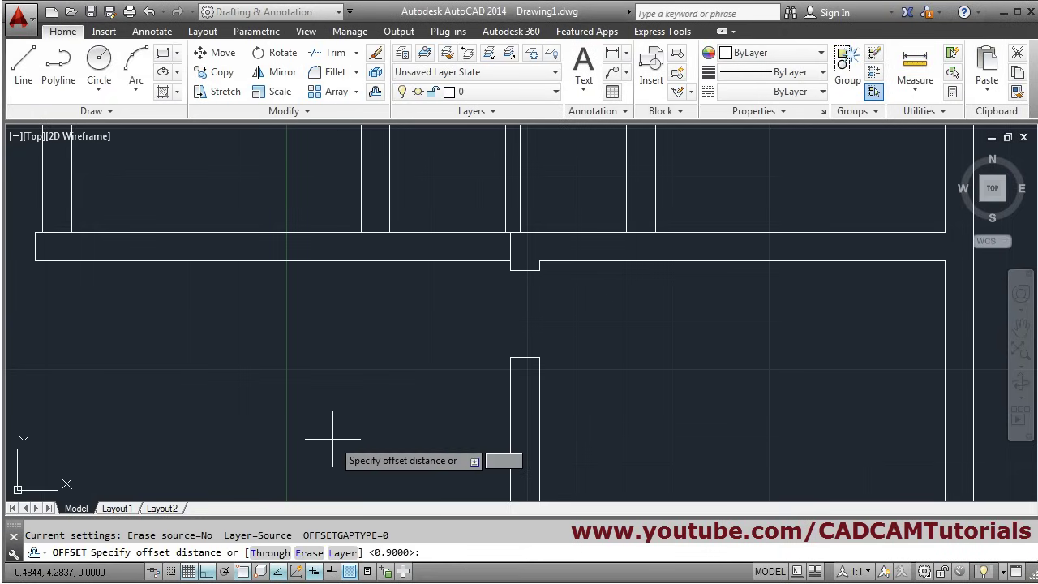
key("Return")
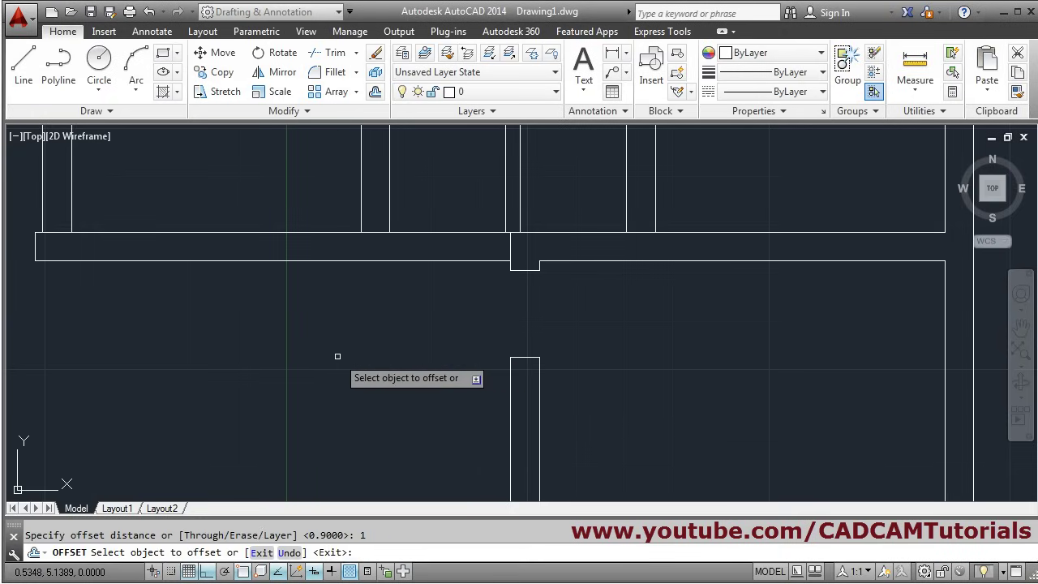
left_click(509, 248)
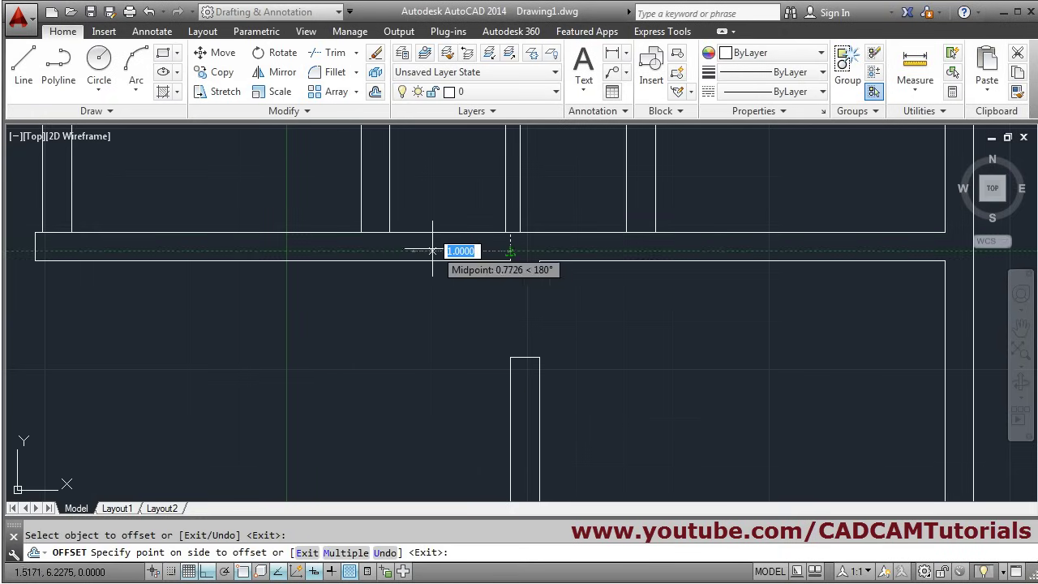
left_click(409, 248)
key("Return")
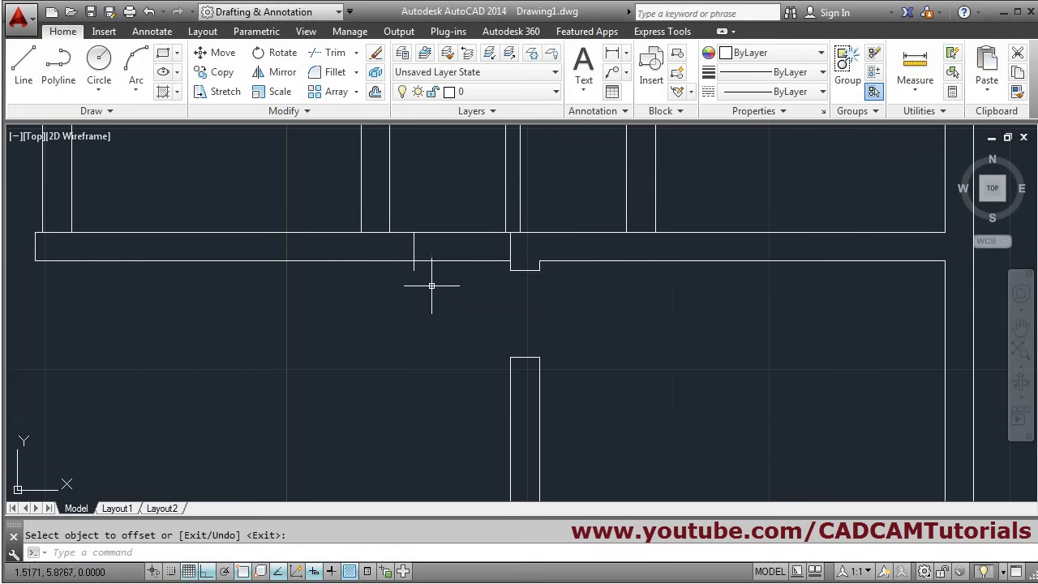
Trim the horizontal wall line between the two verticals, then bring back the reference plan.
left_click(331, 52)
key("Return")
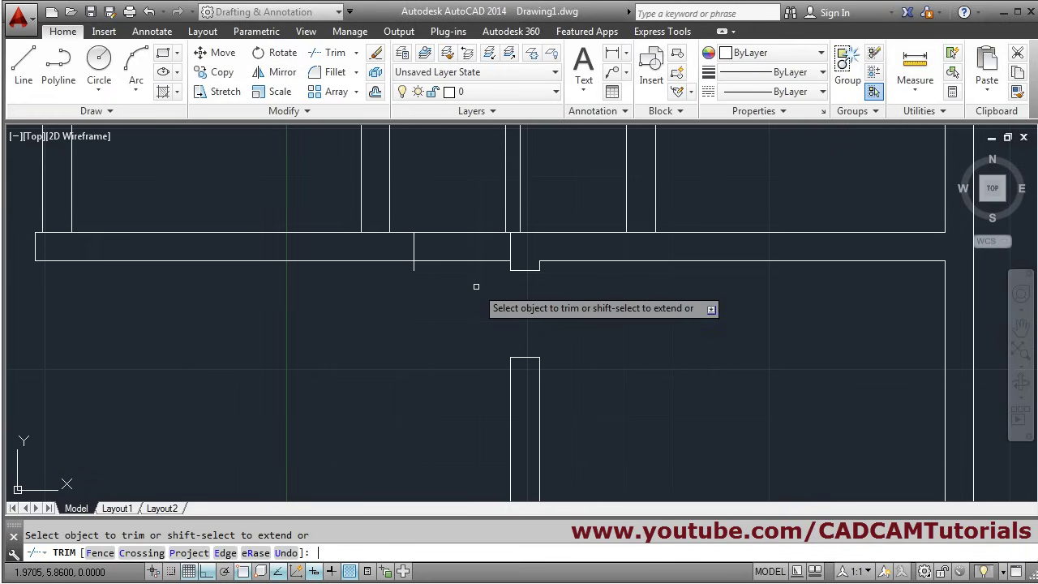
left_click(446, 259)
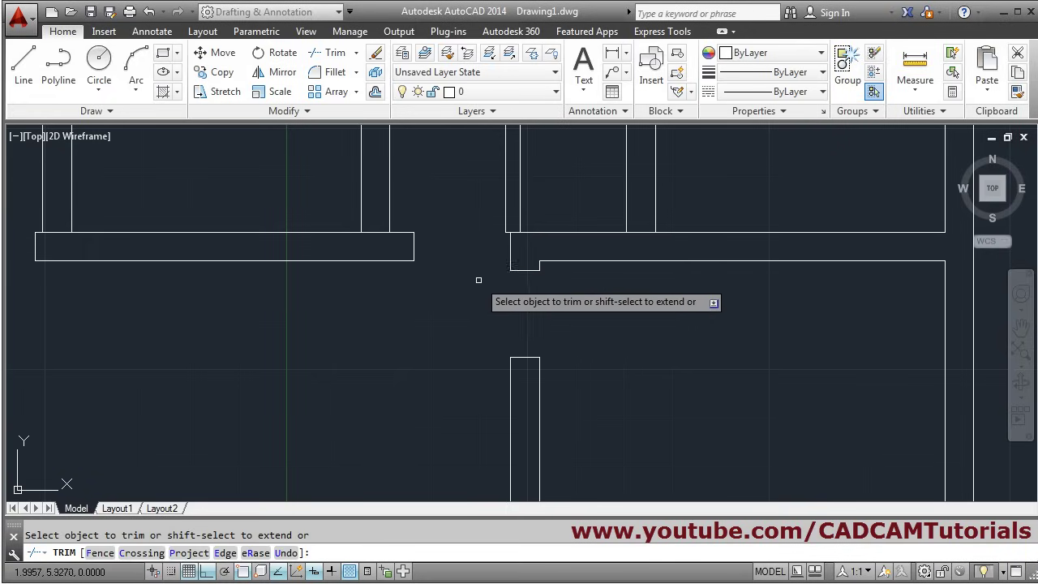
scroll(503, 232, "up", 5)
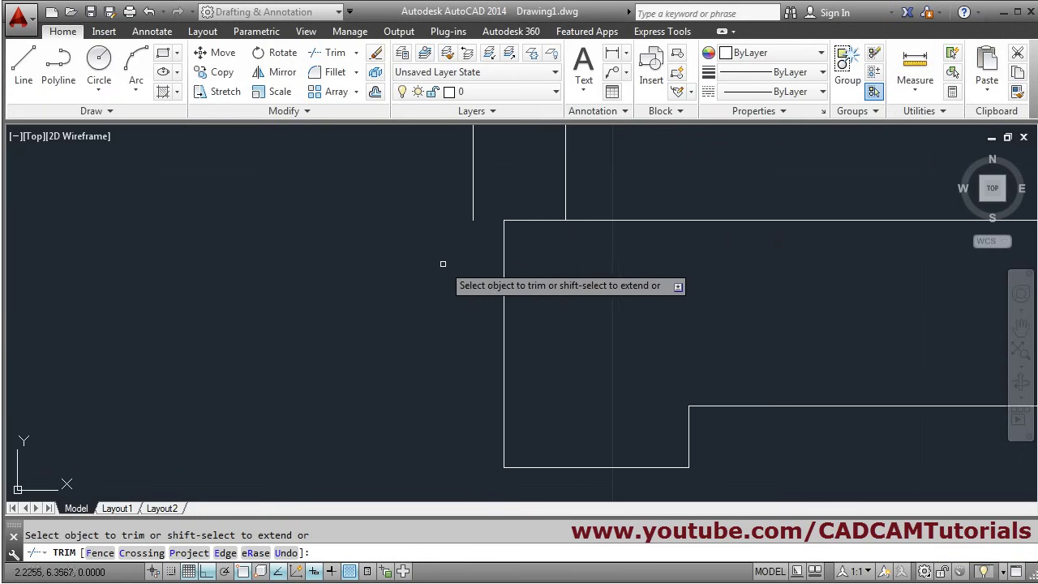
scroll(431, 235, "down", 4)
key("Return")
scroll(417, 266, "down", 5)
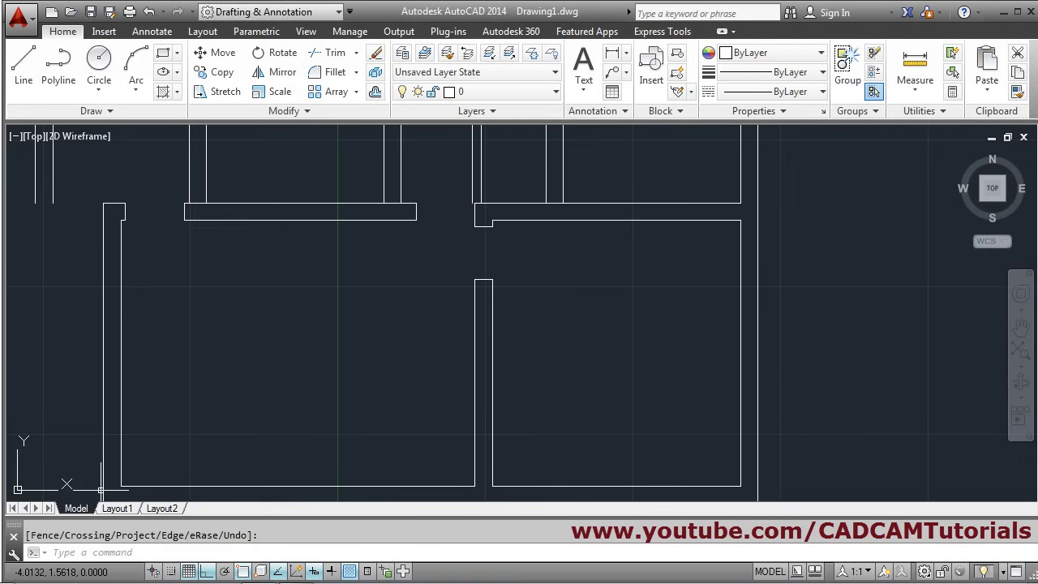
key("alt+Tab")
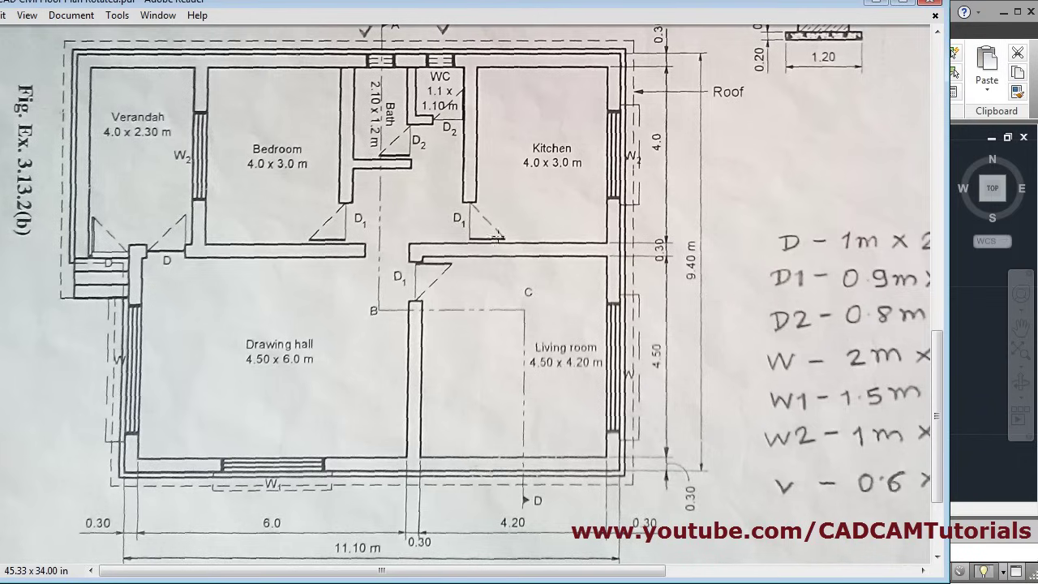
Offset the top lines of the right and left walls 0.9 upward.
key("alt+Tab")
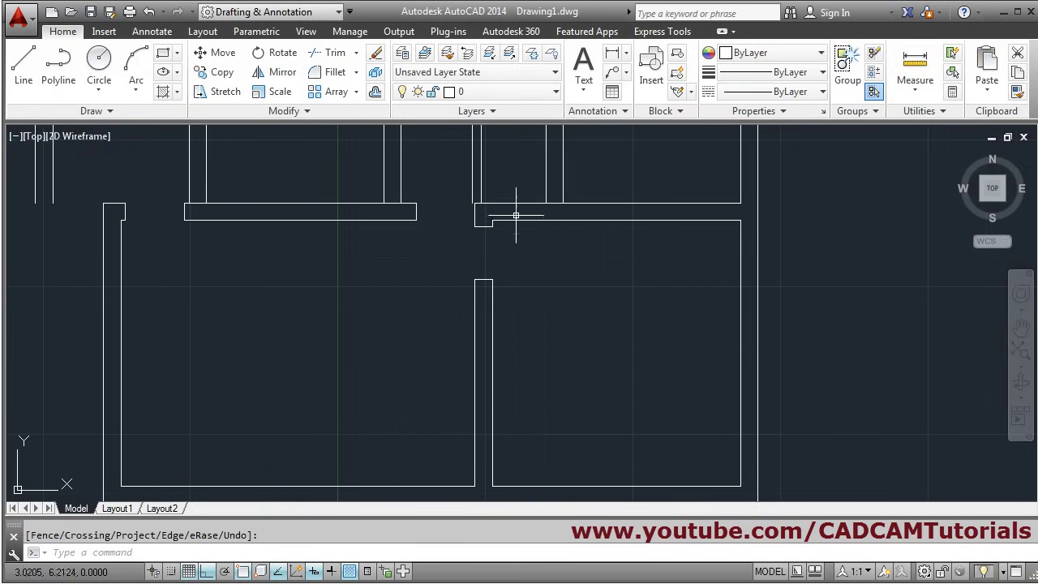
middle_click_drag(505, 215, 556, 306)
scroll(556, 306, "up", 3)
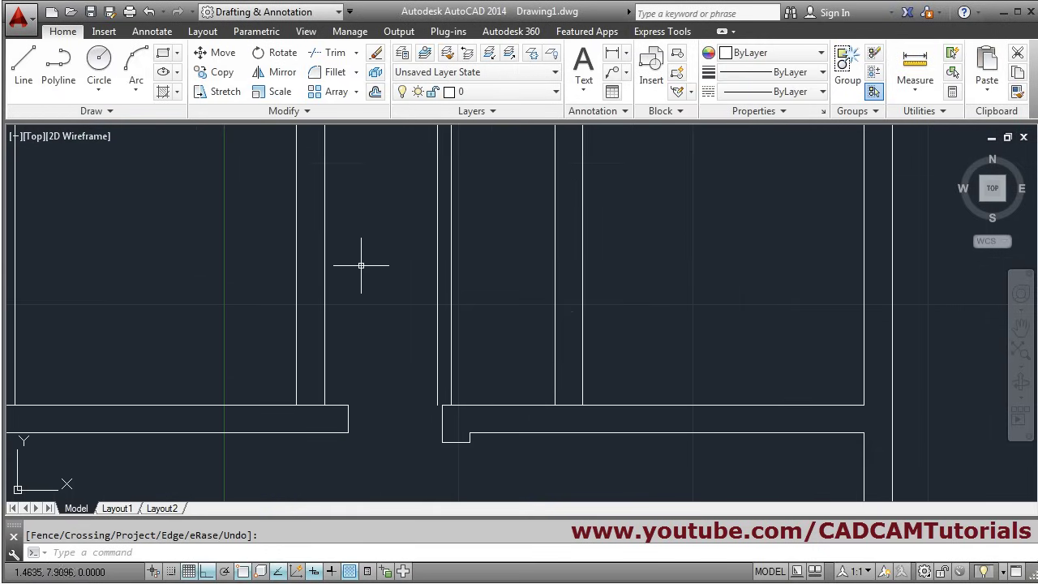
left_click(375, 91)
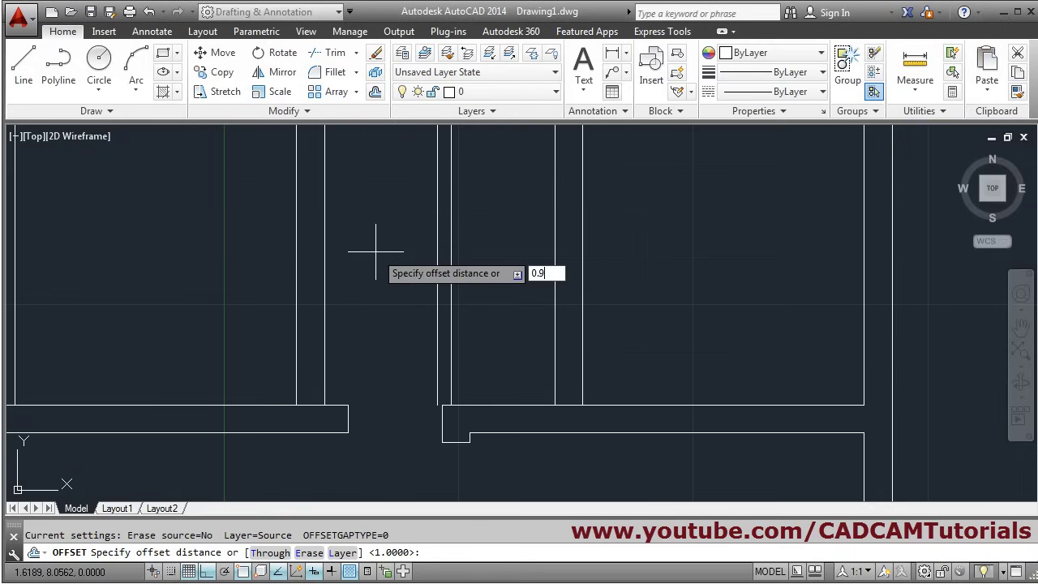
key("Return")
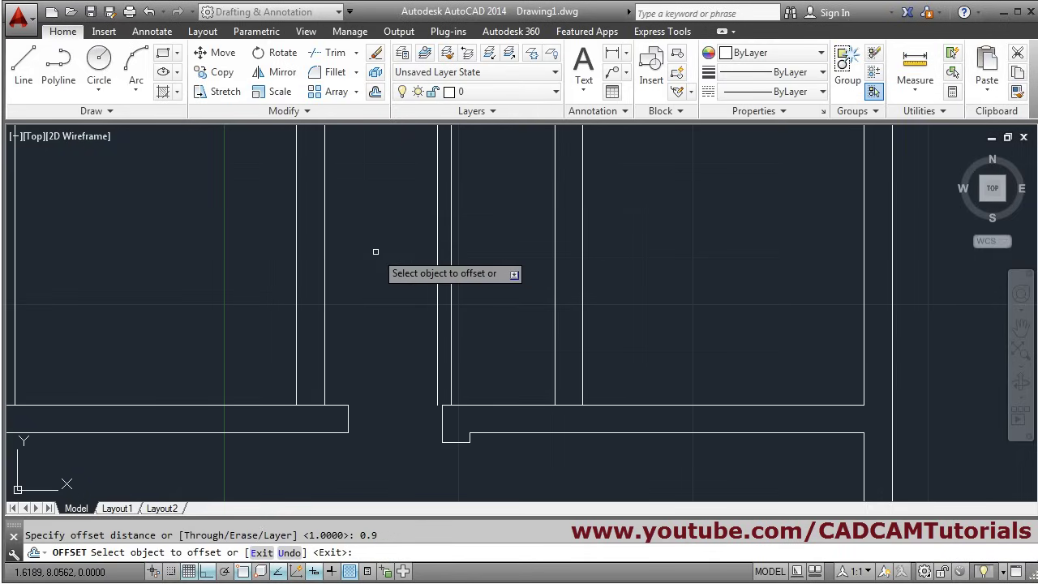
left_click(524, 404)
left_click(529, 344)
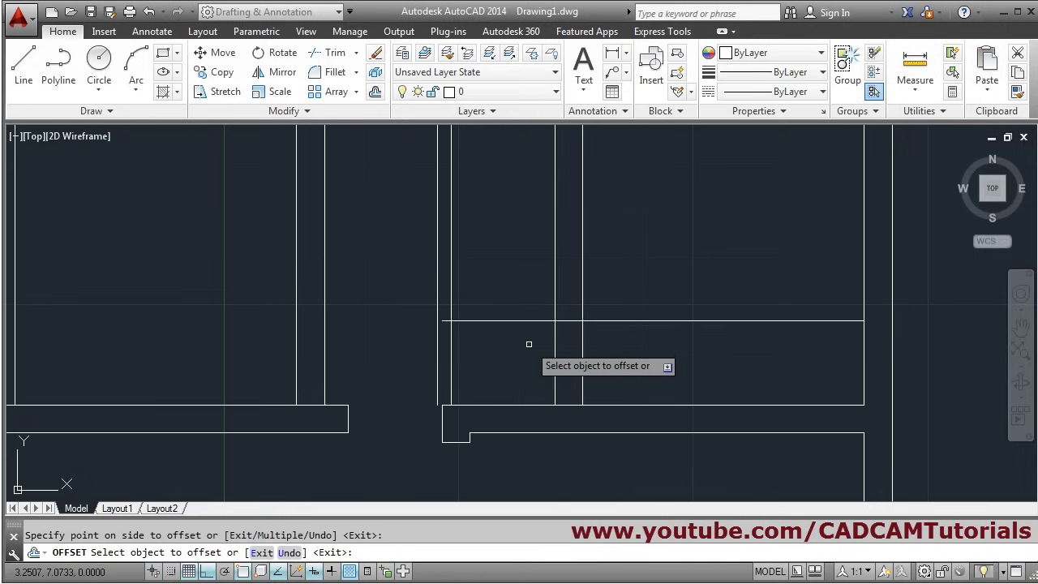
left_click(281, 405)
left_click(270, 322)
key("Return")
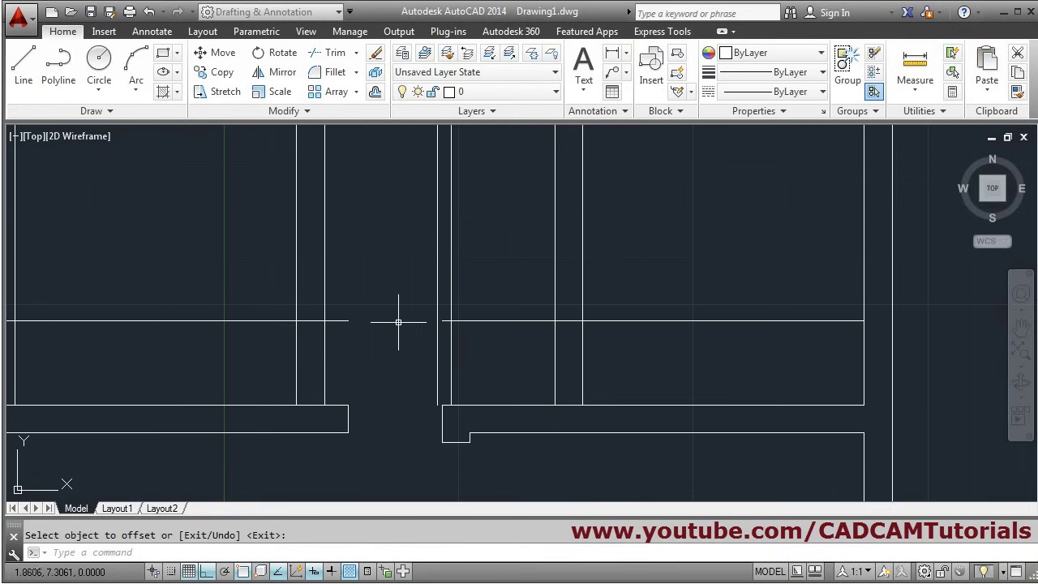
scroll(399, 322, "down", 2)
middle_click_drag(525, 383, 555, 403)
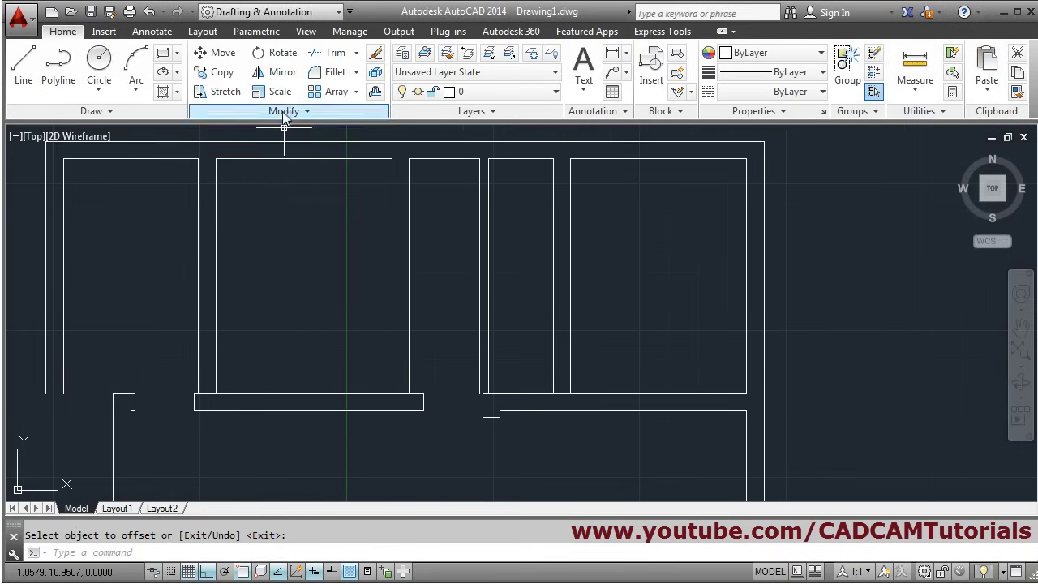
Start Trim and crossing-select cutting edges at both partition junctions.
left_click(335, 51)
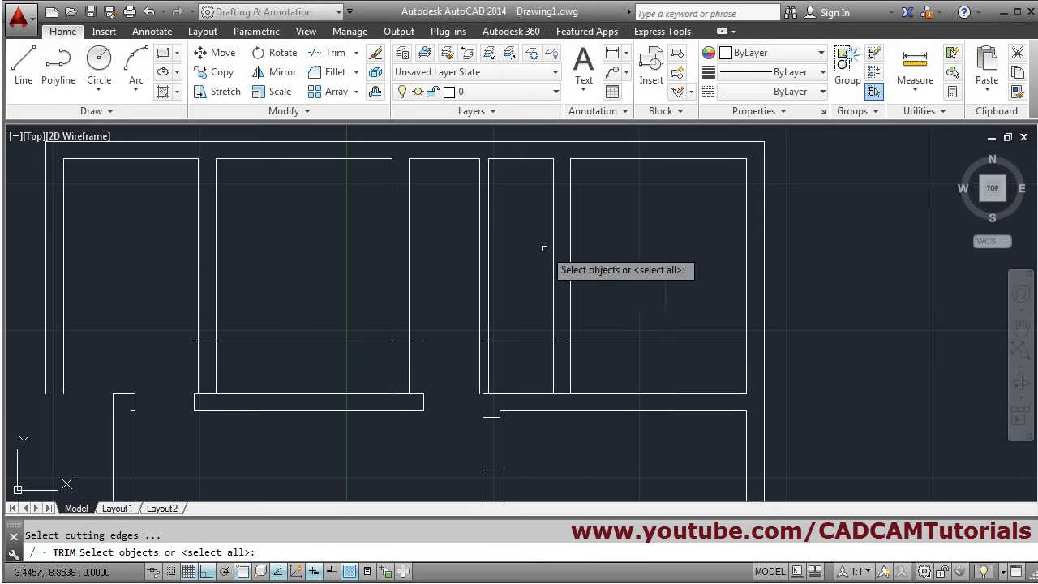
scroll(575, 321, "up", 2)
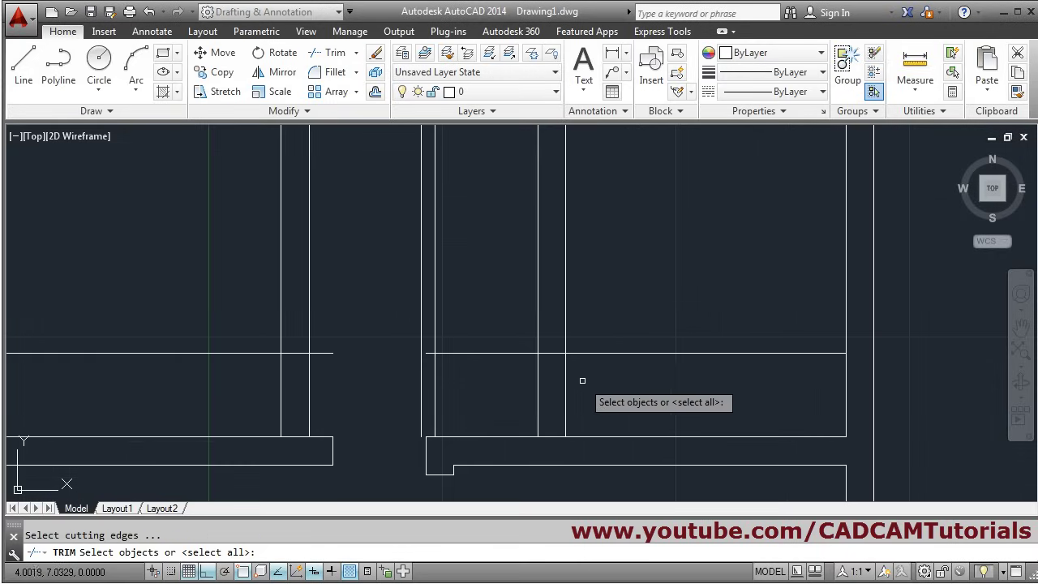
left_click(587, 334)
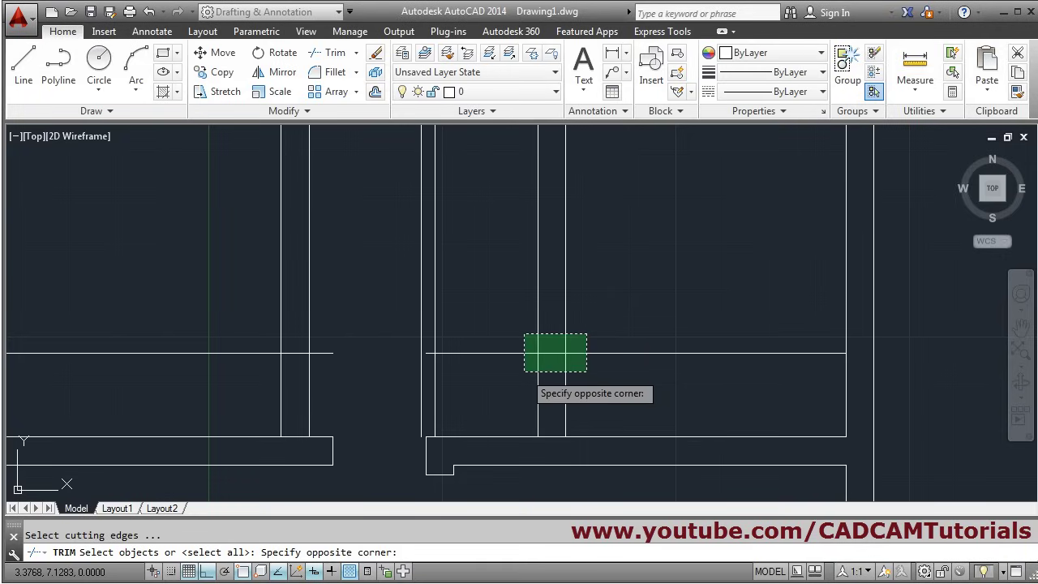
left_click(524, 372)
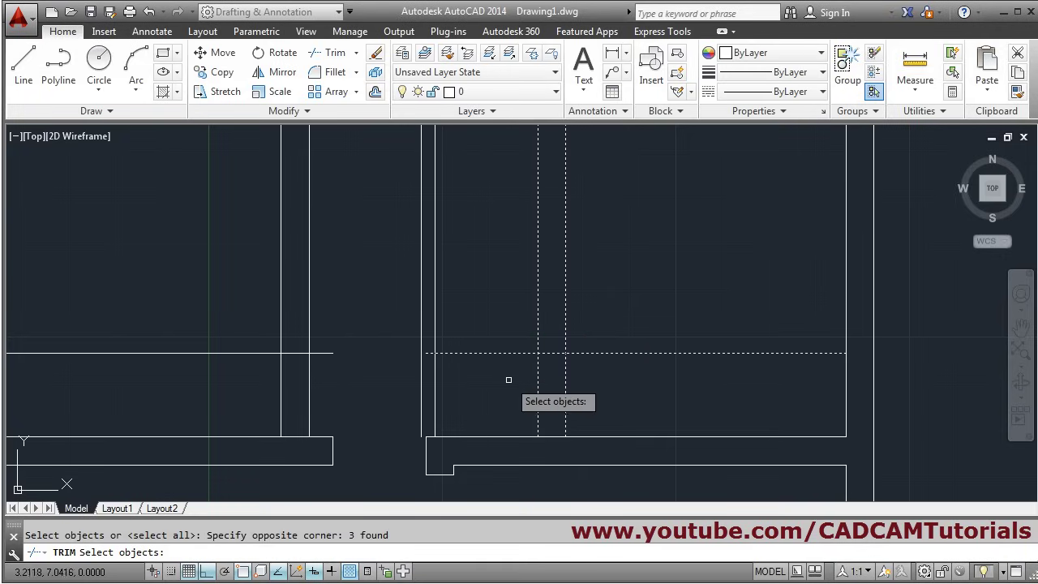
left_click(334, 328)
left_click(244, 386)
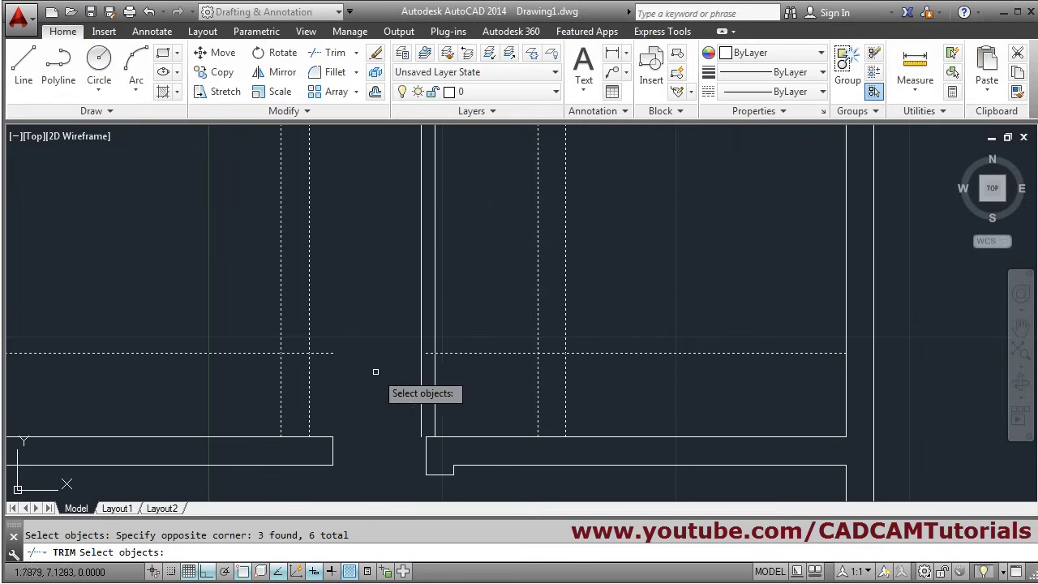
scroll(670, 338, "down", 1)
scroll(559, 359, "up", 1)
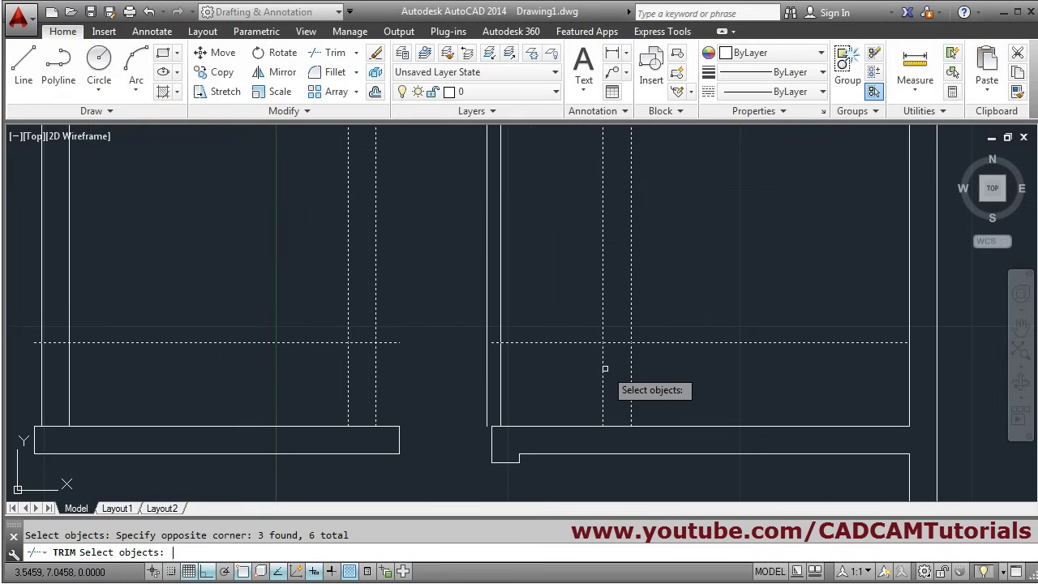
key("Return")
Trim the excess horizontal and vertical lines at the right partition.
left_click(671, 342)
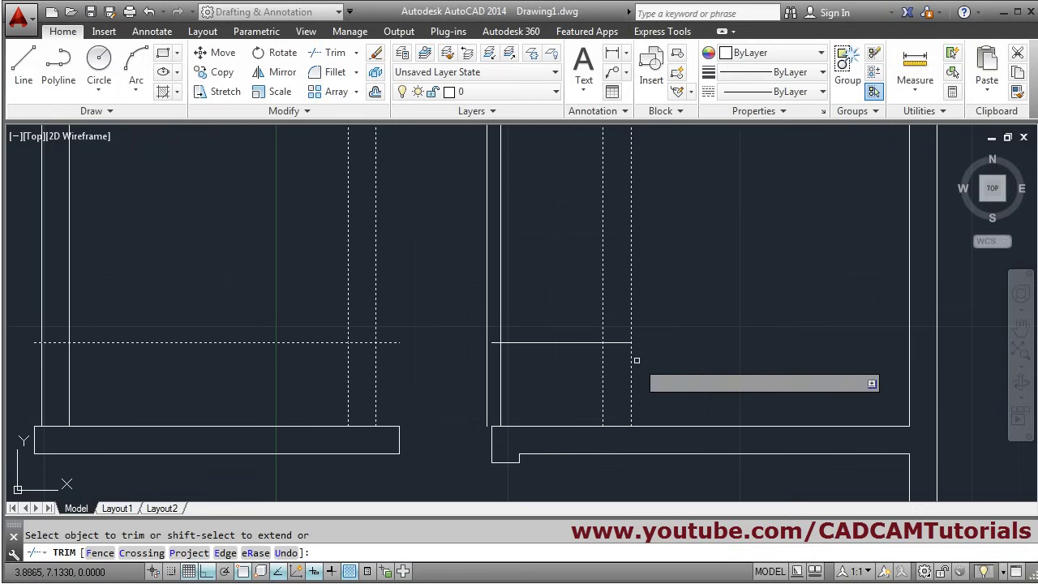
left_click(632, 361)
left_click(602, 361)
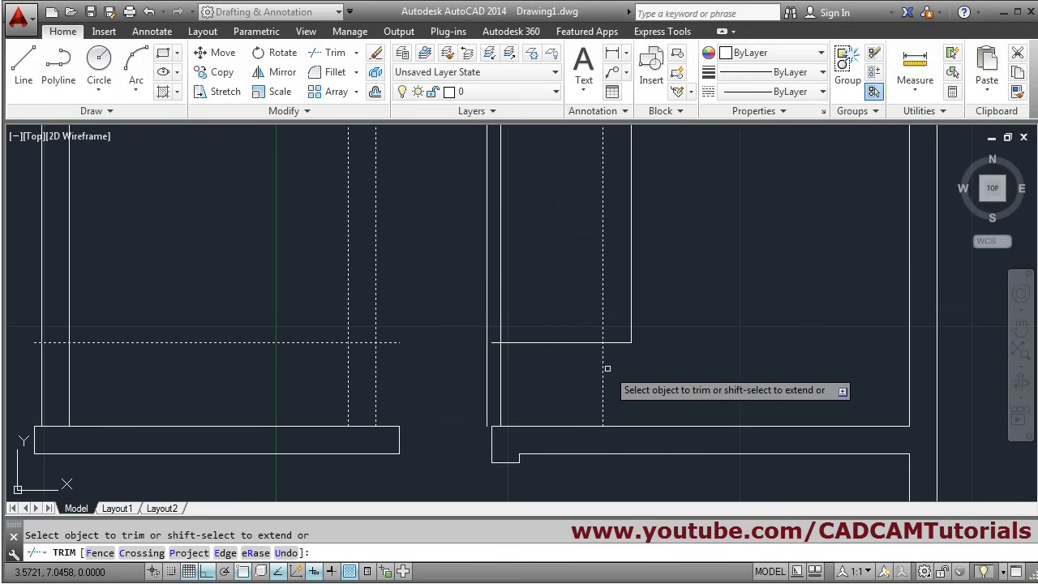
left_click(583, 345)
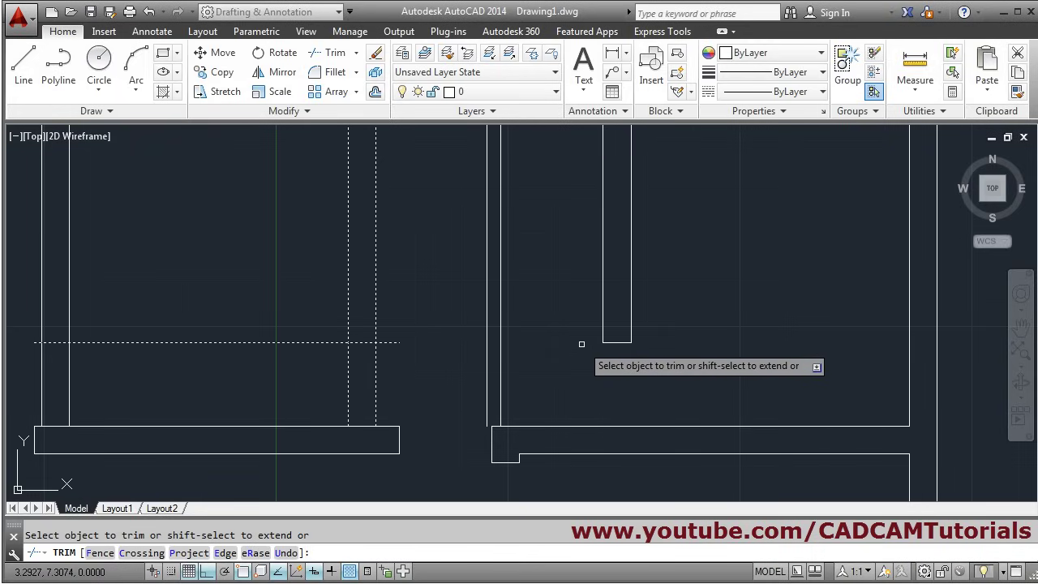
scroll(598, 301, "down", 3)
scroll(503, 376, "up", 3)
Trim both left partition lines below the wall edge and remove the leftover stub.
left_click(523, 378)
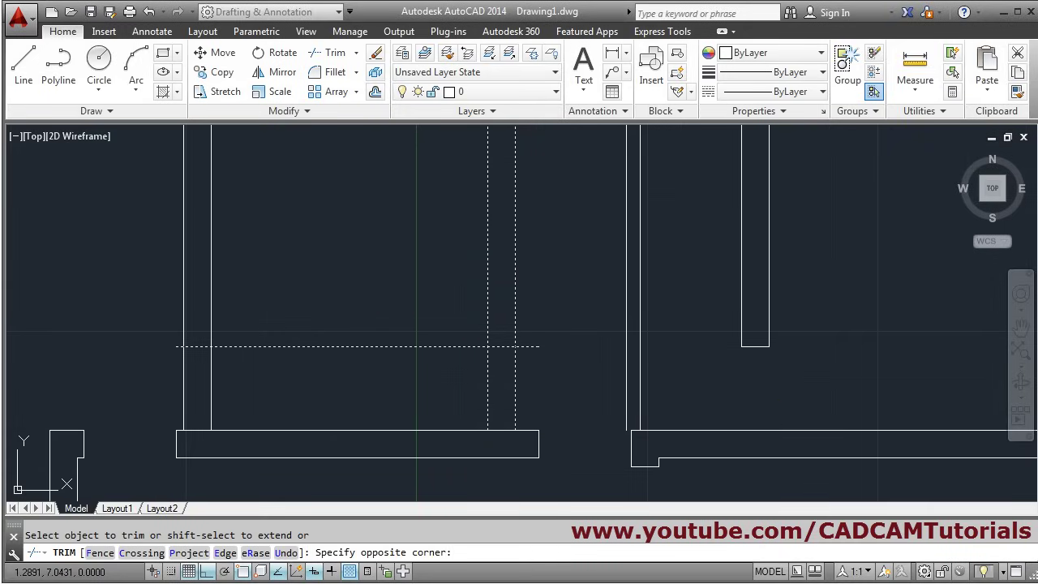
left_click(451, 366)
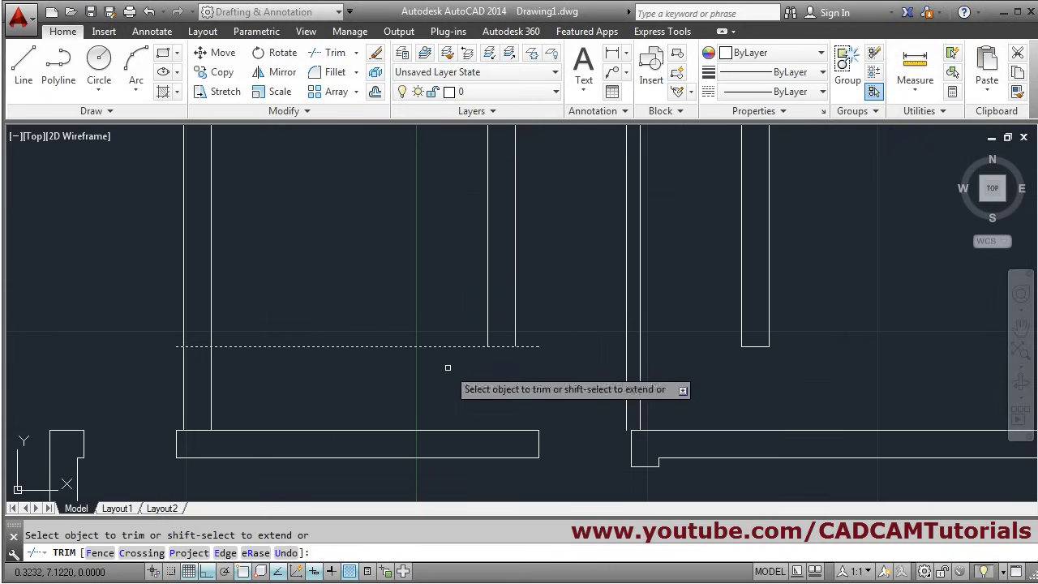
left_click(531, 346)
scroll(584, 341, "down", 3)
scroll(649, 336, "up", 2)
key("Return")
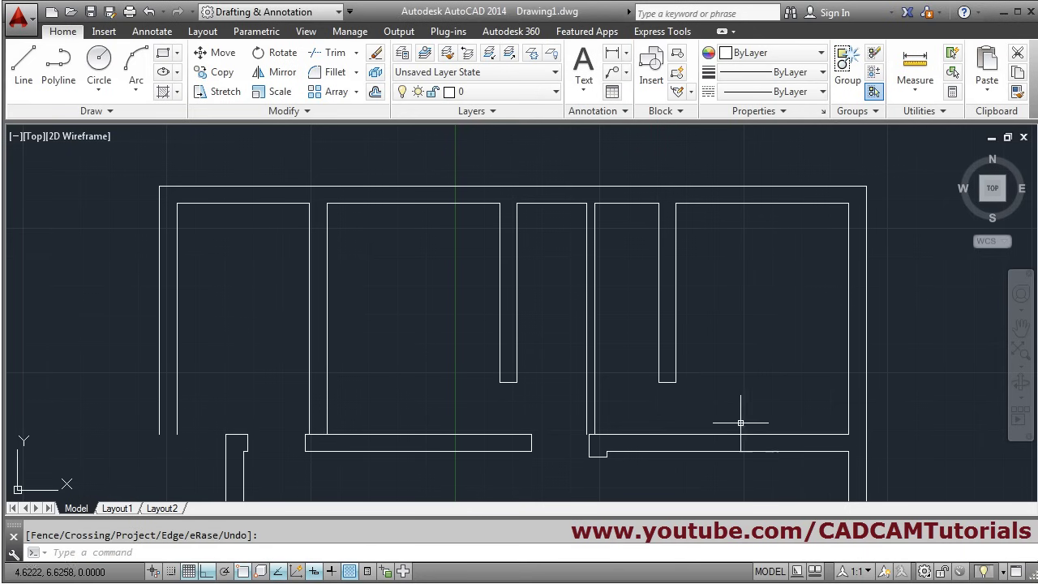
Check the reference sketch, then offset the bath strip's top edge 1.1 downward.
key("alt+Tab")
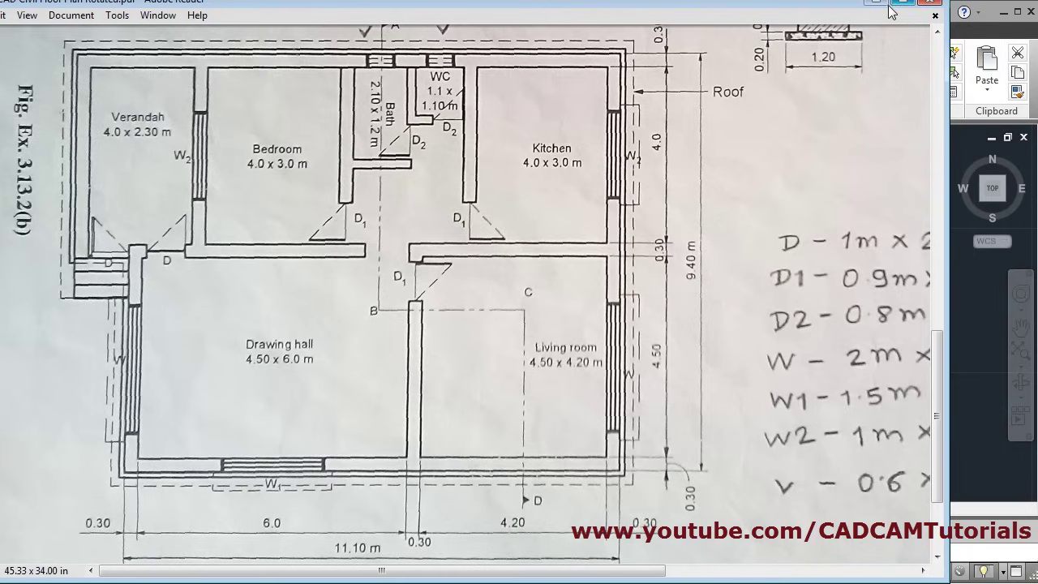
key("alt+Tab")
scroll(633, 174, "up", 3)
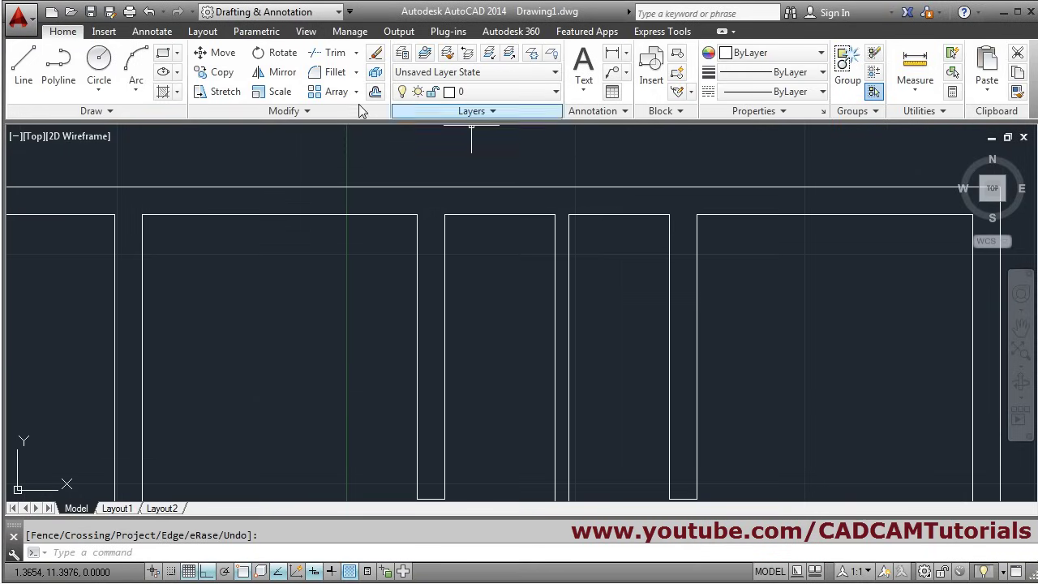
left_click(375, 91)
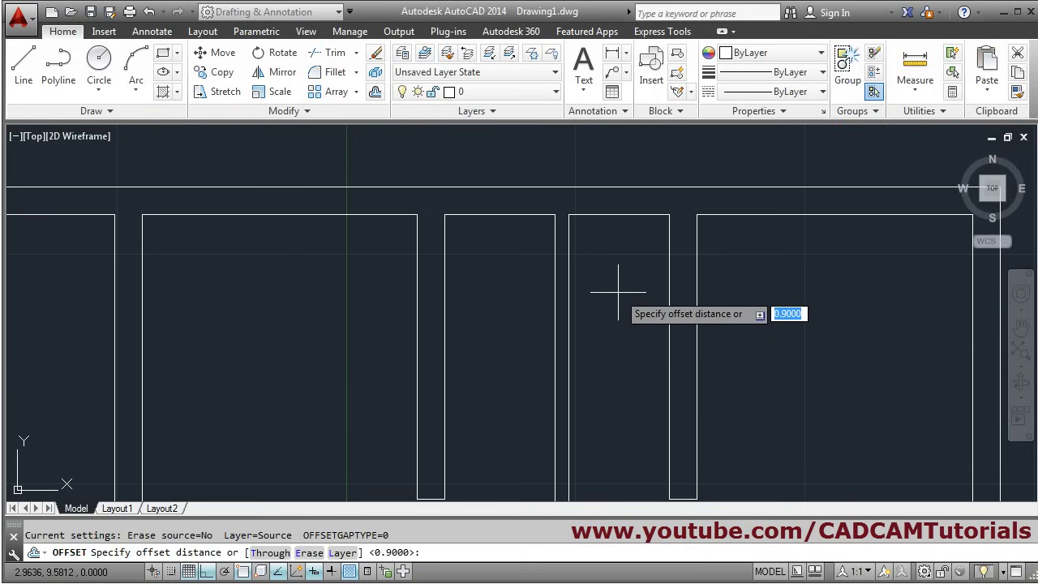
type("1.1")
key("Return")
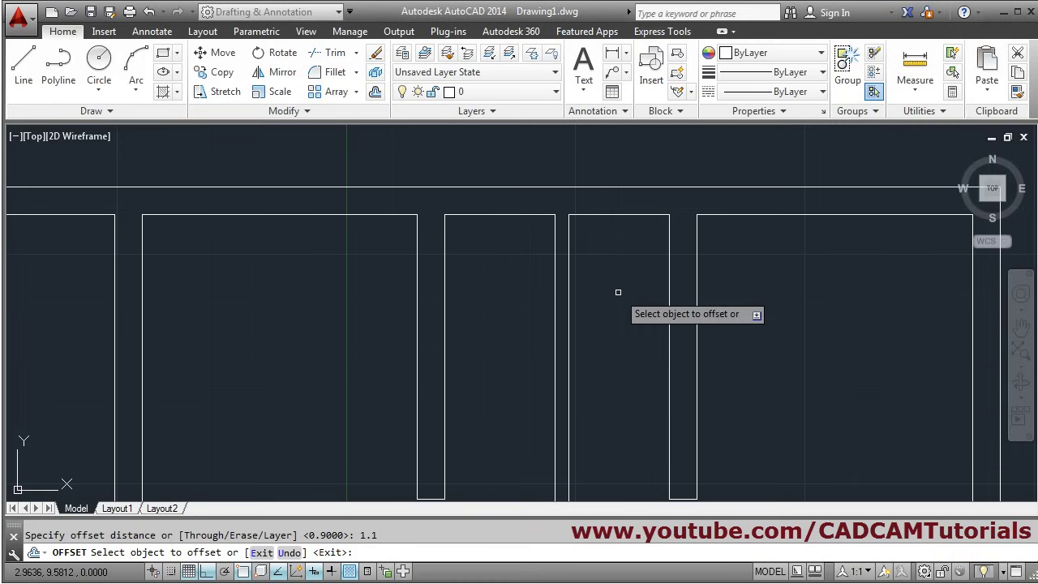
left_click(603, 215)
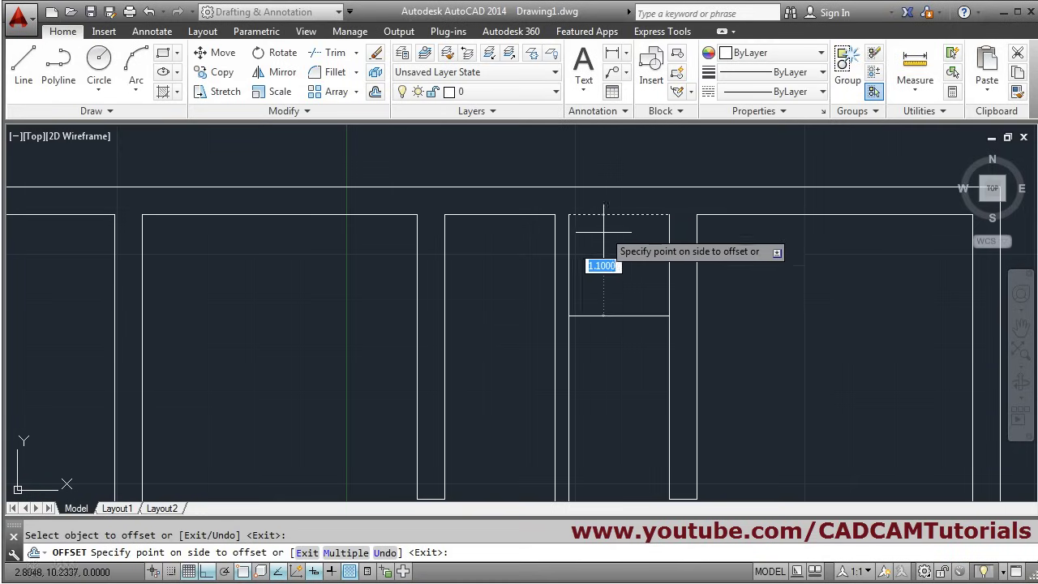
left_click(613, 365)
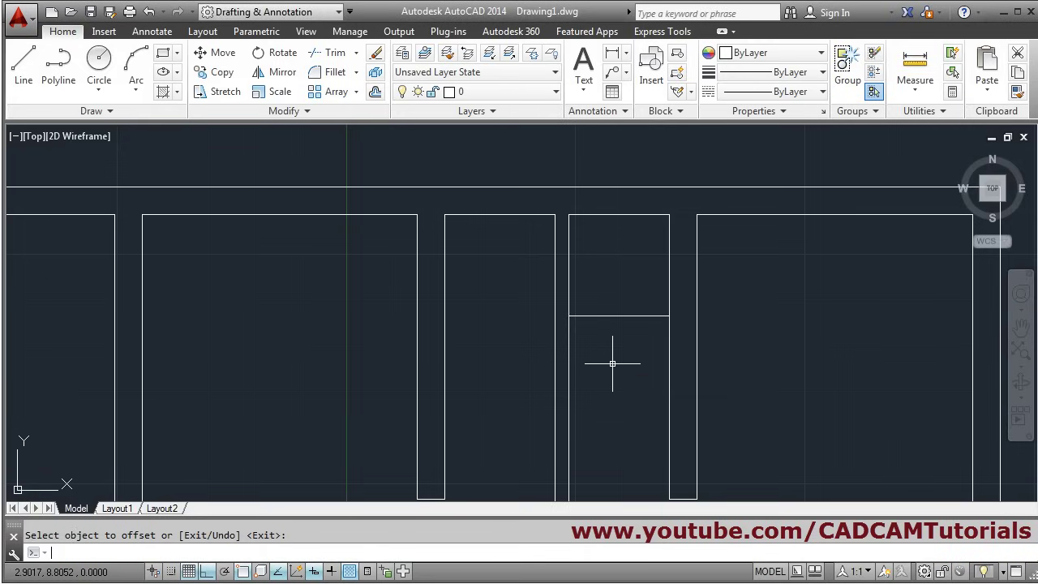
key("Return")
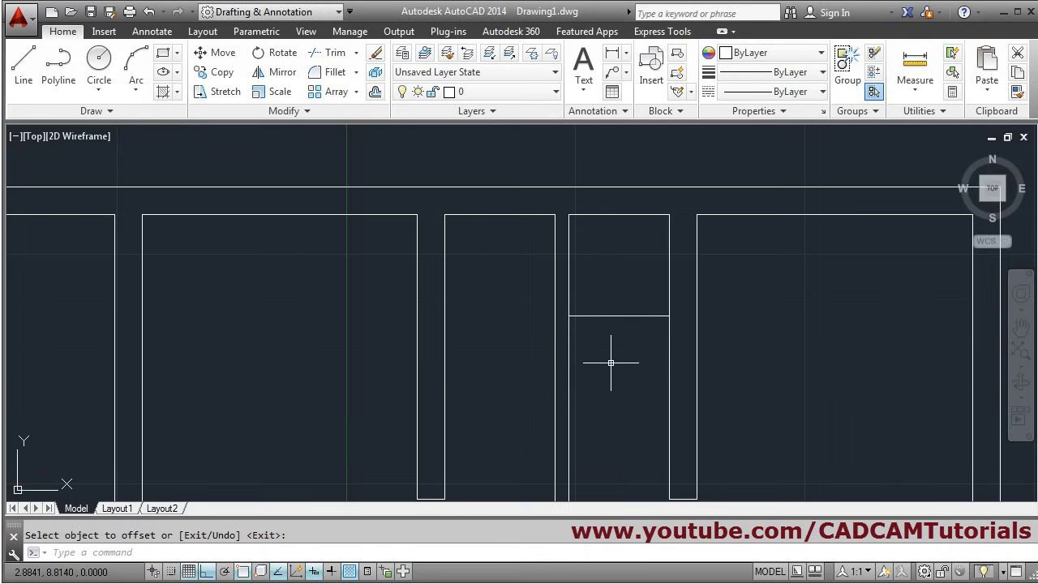
Offset the new cross line 0.15 downward to form a thin wall.
left_click(375, 92)
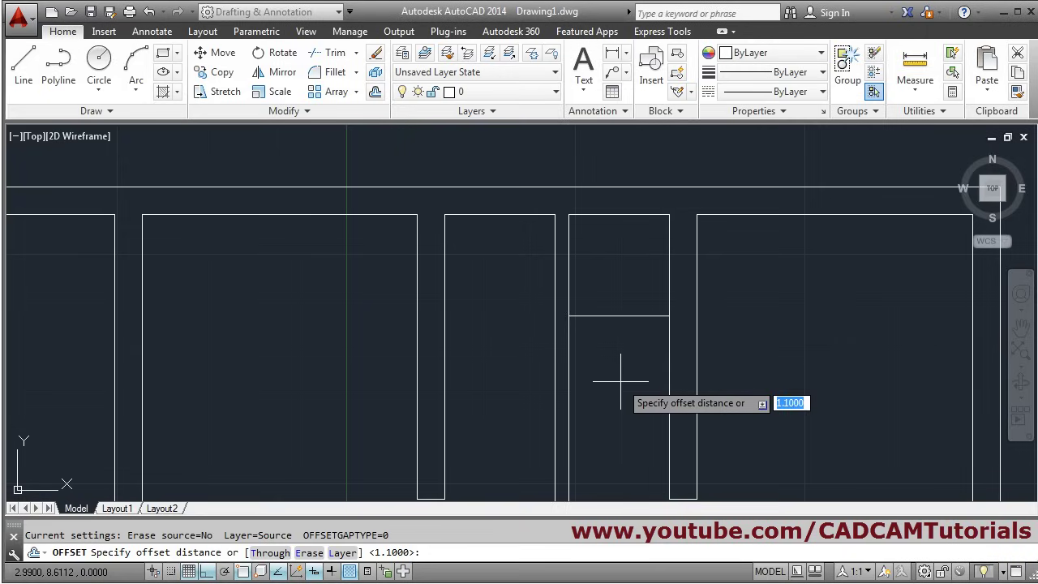
type(".15")
key("Return")
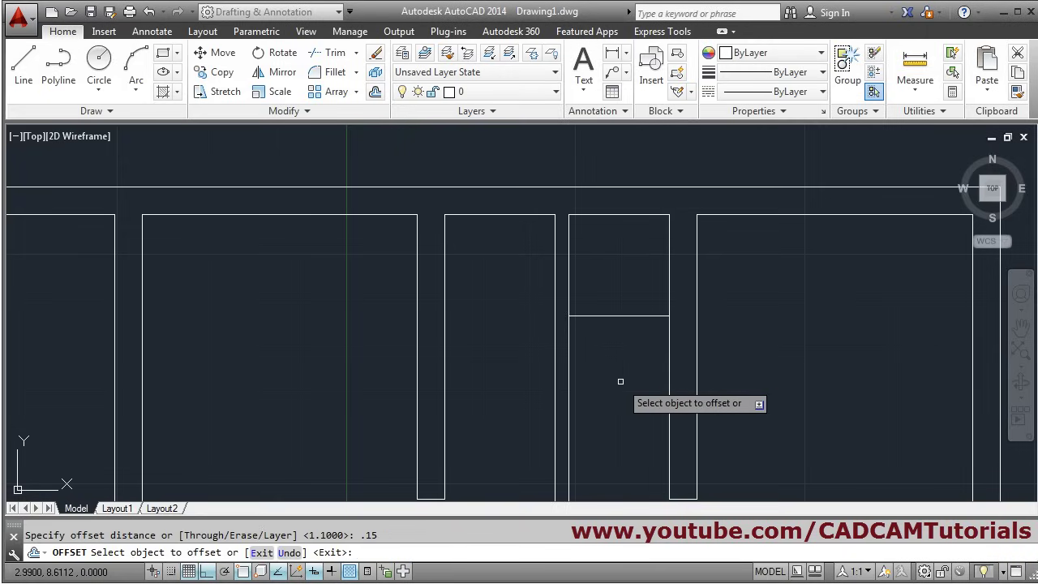
left_click(622, 316)
left_click(619, 349)
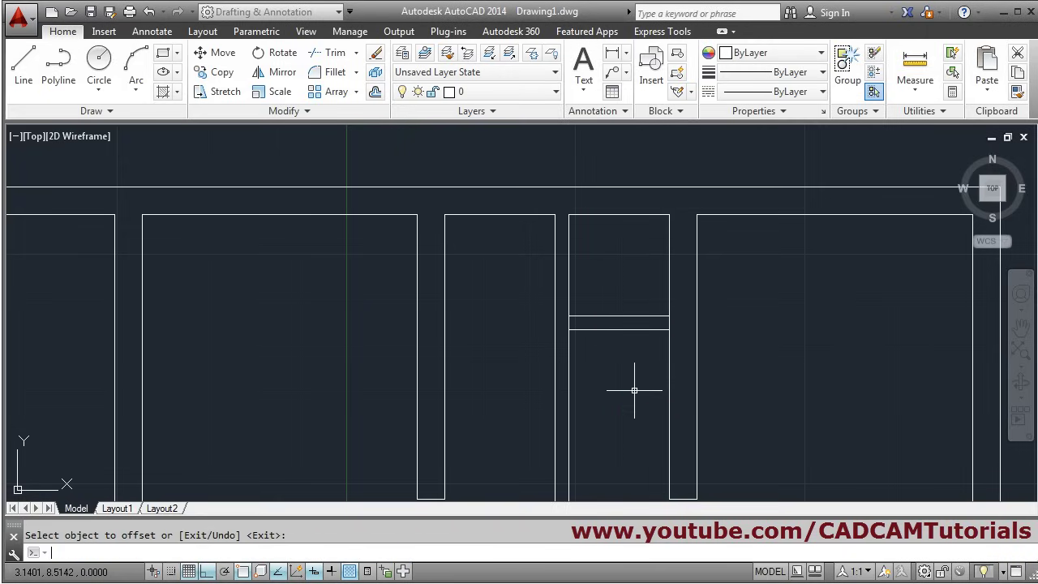
key("Return")
scroll(673, 333, "up", 2)
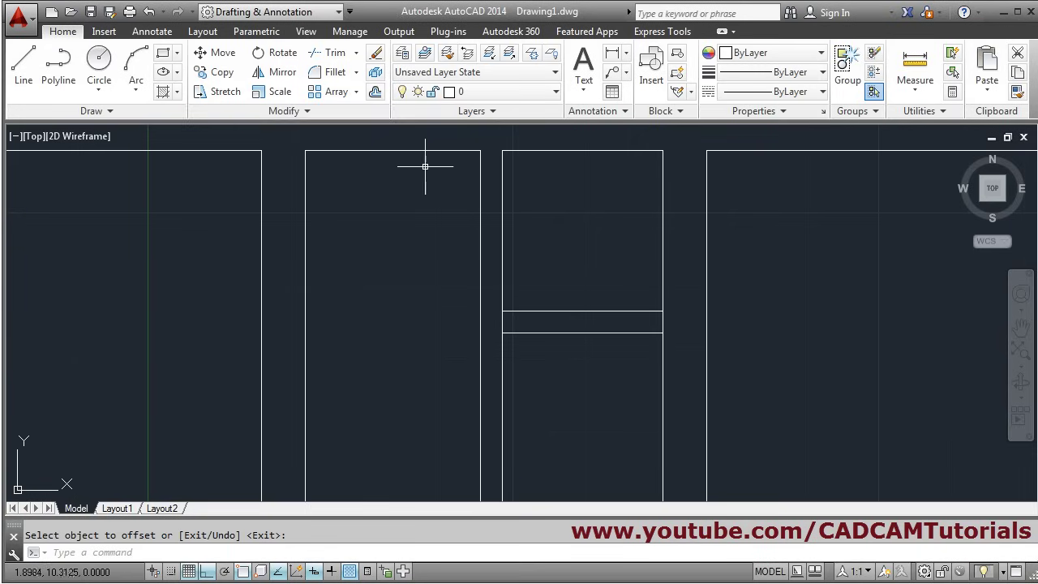
Offset the strip's right edge 0.8 inward.
key("Return")
key("Return")
type("0")
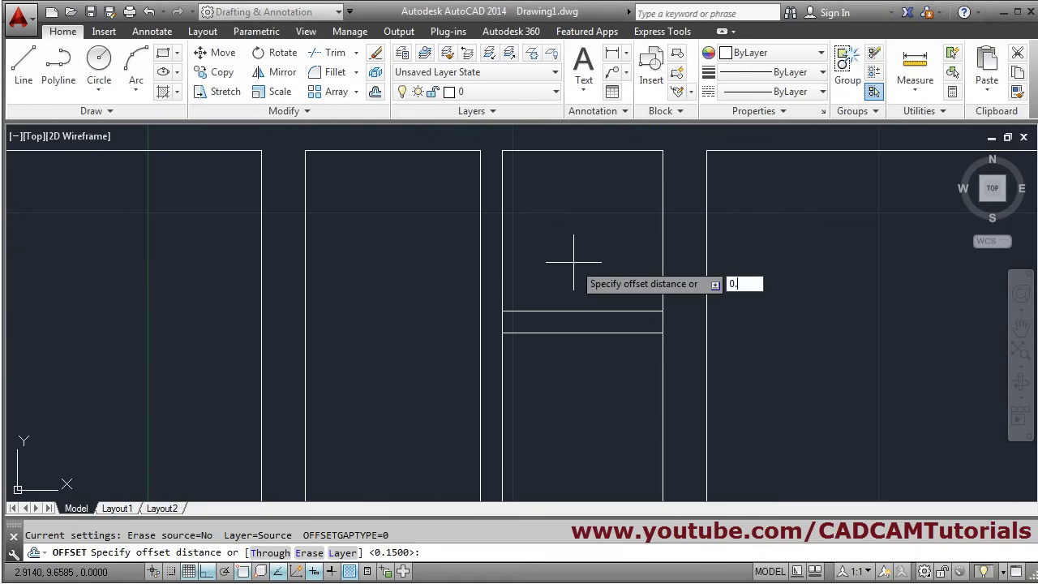
type(".8")
key("Return")
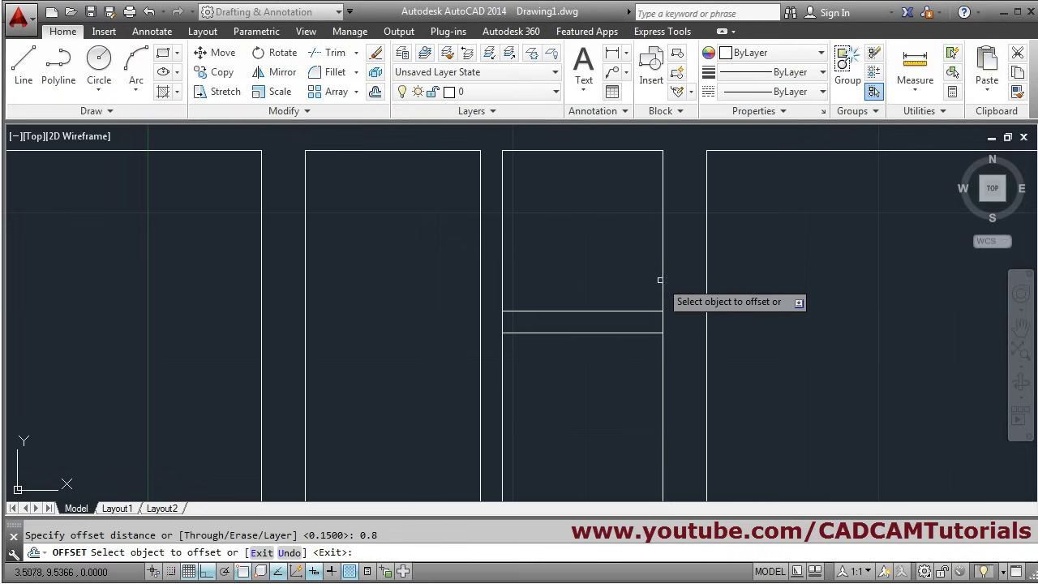
left_click(662, 278)
left_click(561, 283)
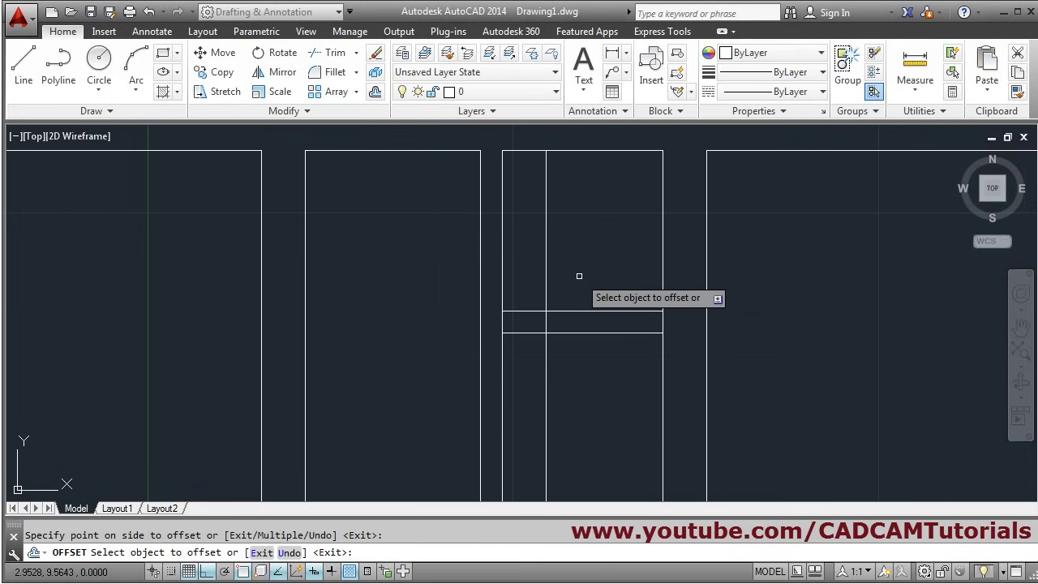
key("Return")
scroll(582, 314, "down", 2)
scroll(544, 310, "up", 2)
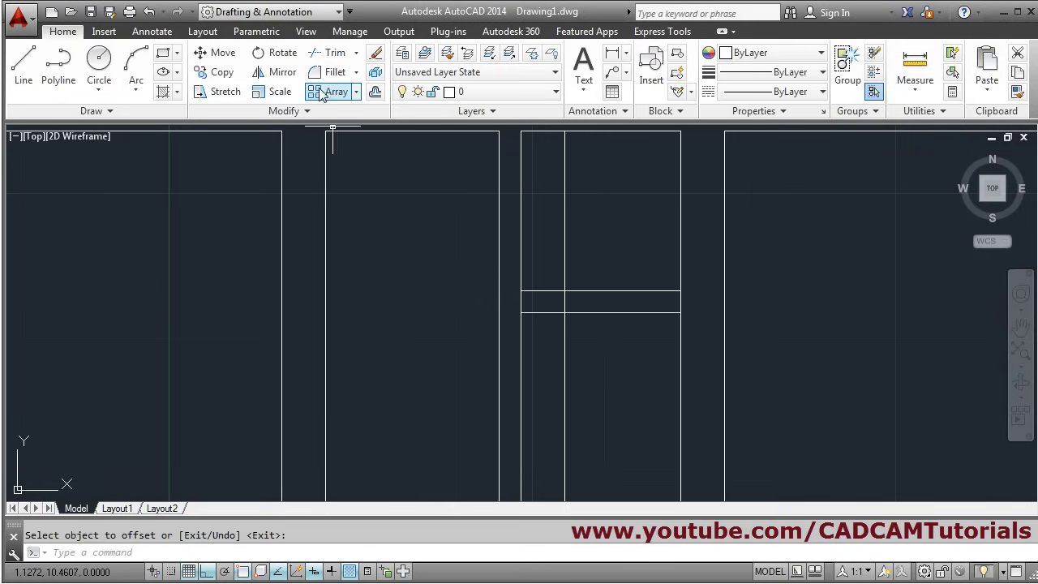
Extend the thin cross wall's lower line to the neighbouring wall and recentre the view.
left_click(357, 53)
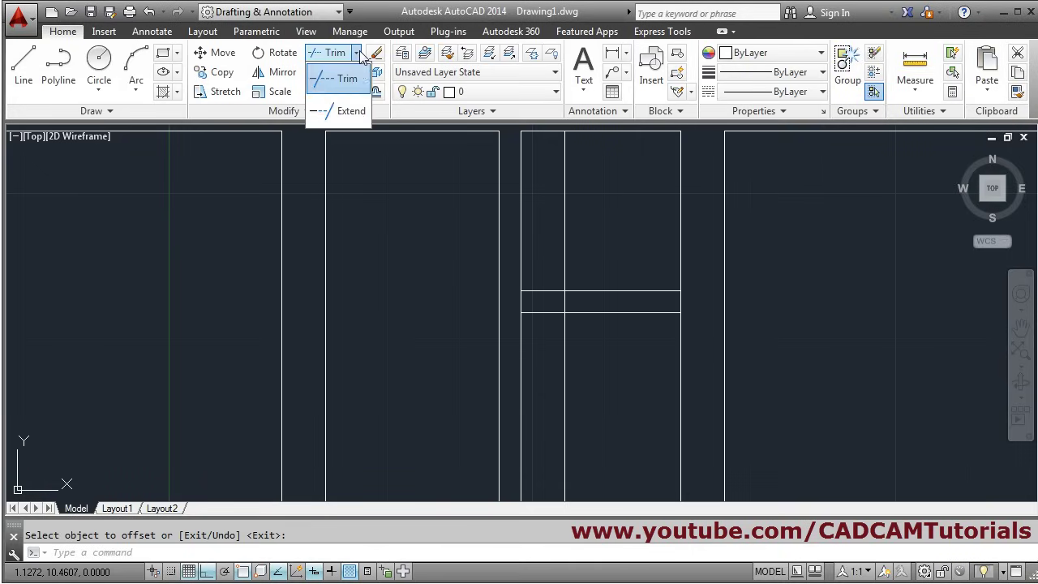
left_click(348, 111)
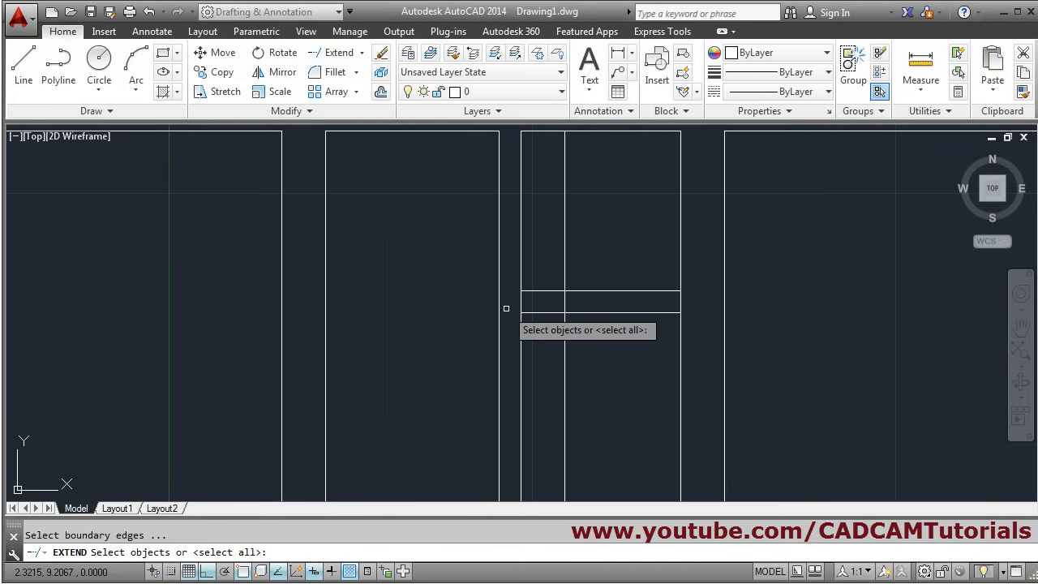
key("Return")
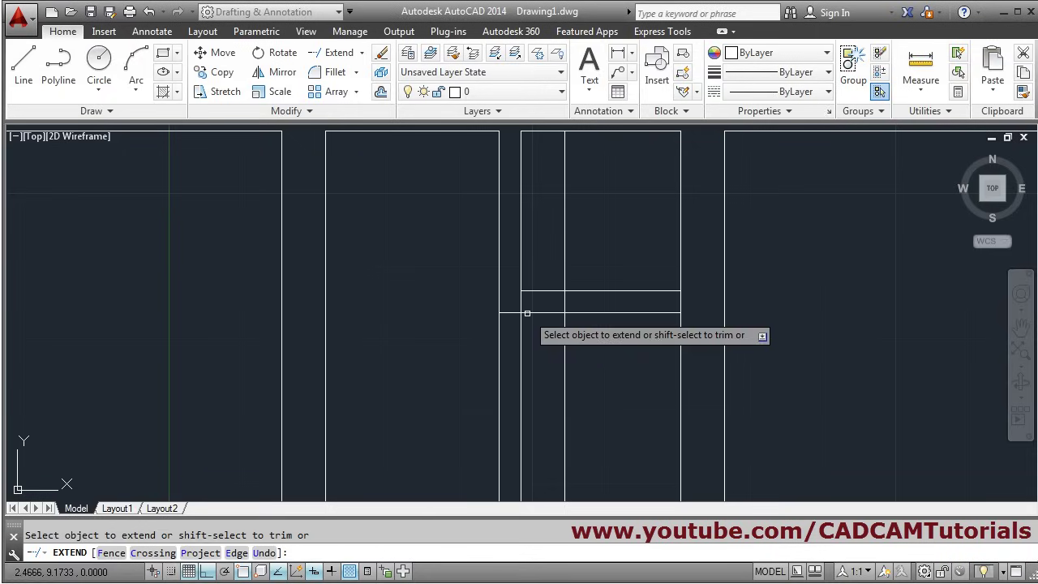
key("Return")
scroll(539, 272, "down", 2)
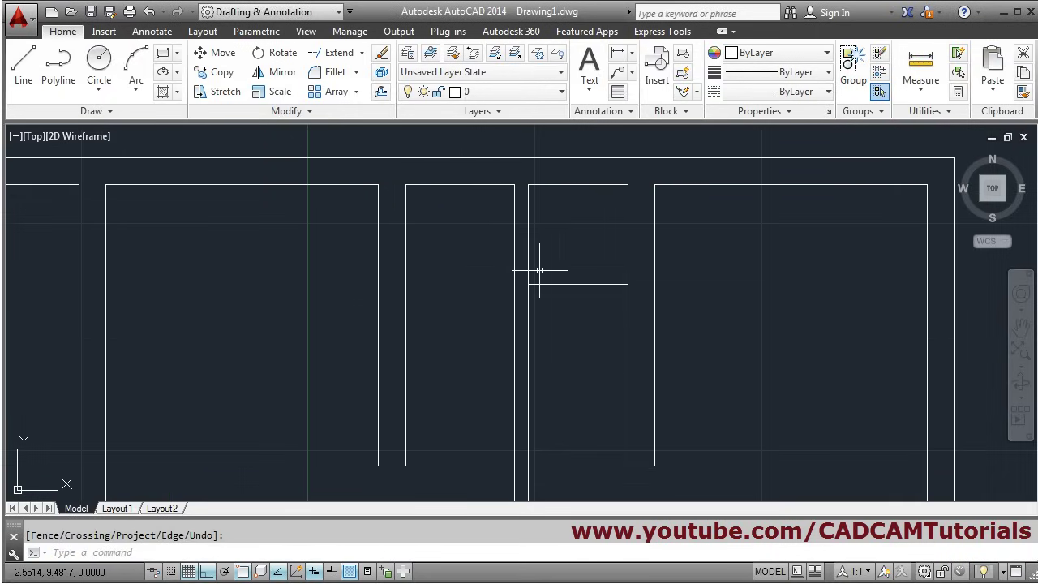
middle_click_drag(572, 286, 527, 335)
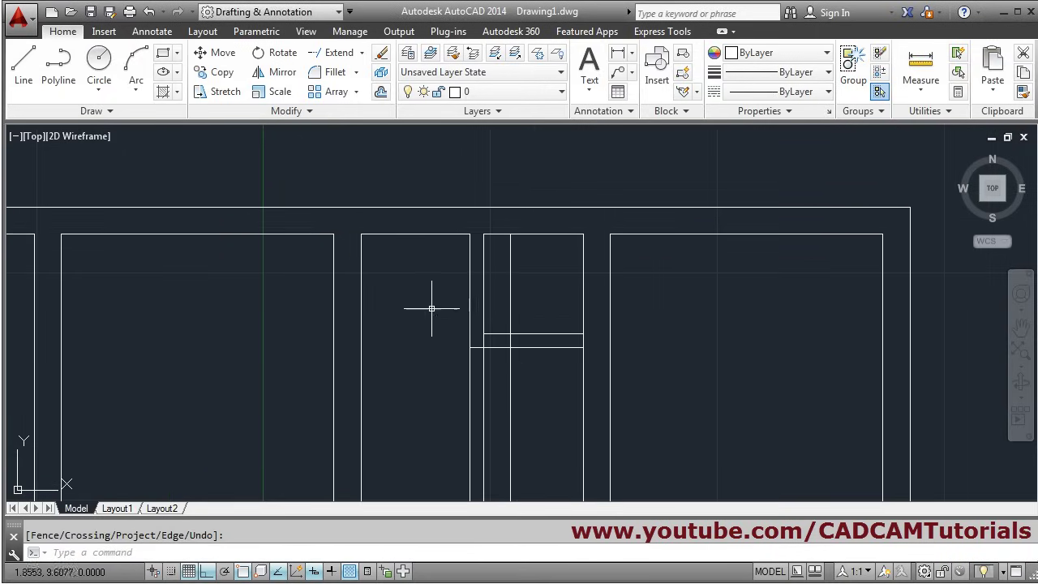
Trim the overlapping partition line segments into a short L-shaped return.
left_click(363, 53)
left_click(347, 82)
key("Return")
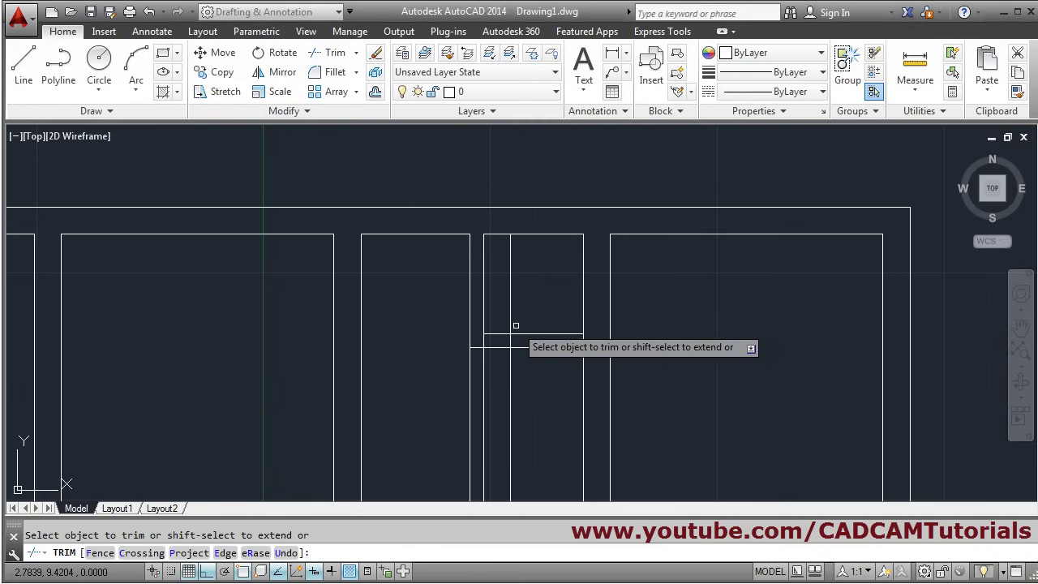
left_click(510, 323)
left_click(535, 334)
left_click(527, 348)
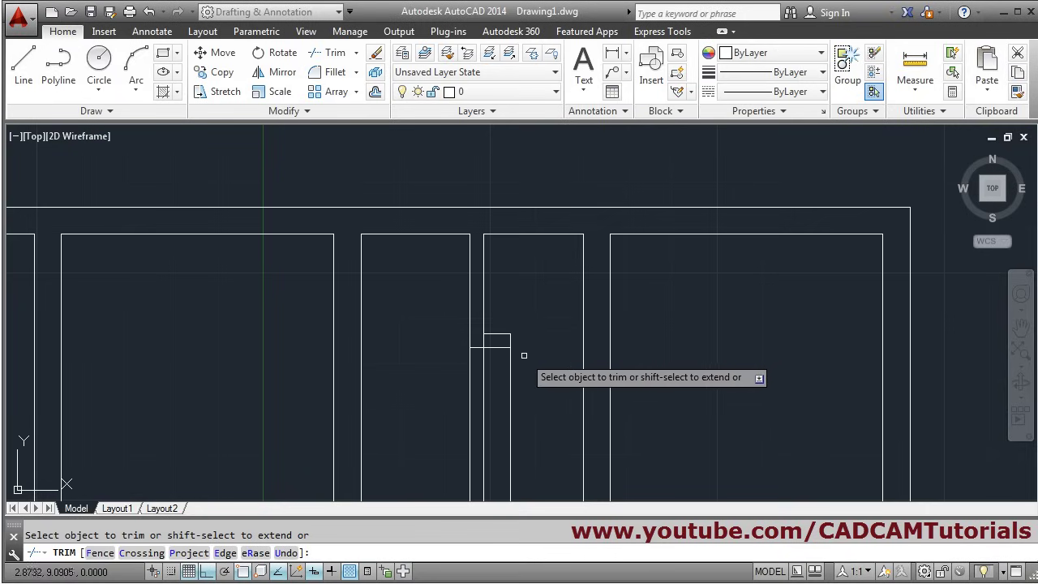
scroll(565, 335, "down", 2)
left_click(532, 362)
scroll(525, 329, "up", 3)
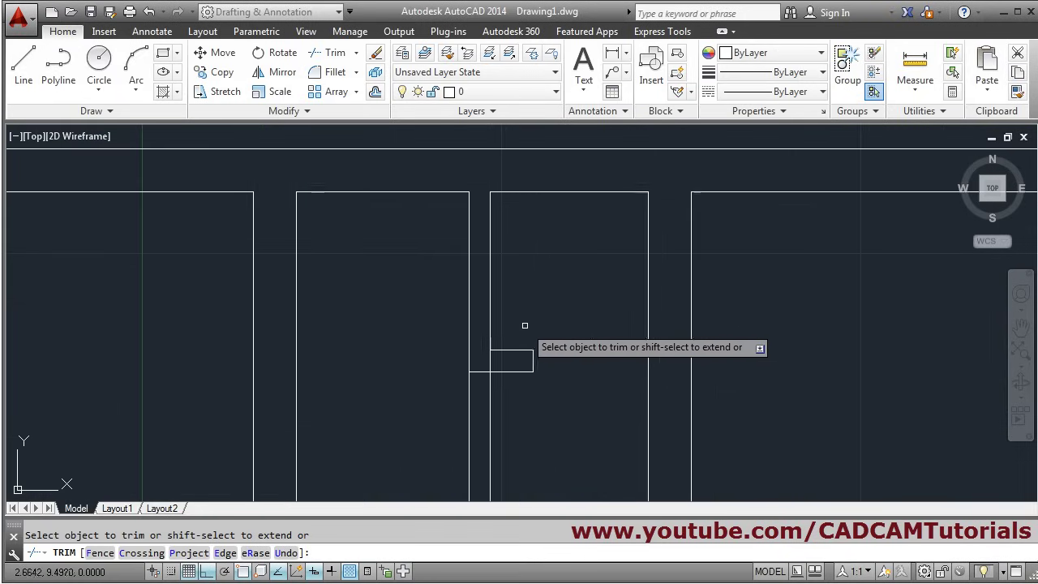
left_click(490, 361)
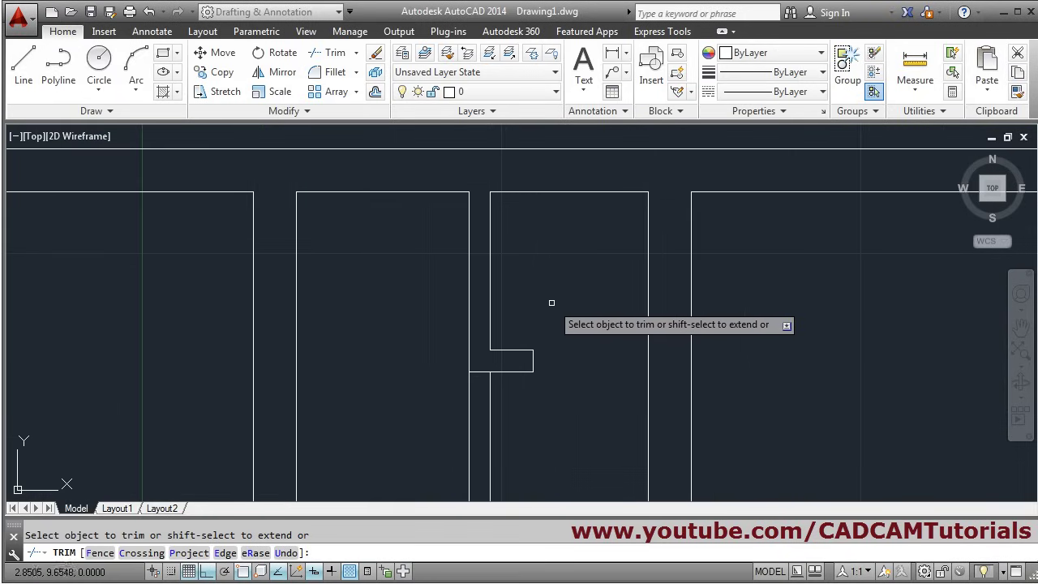
scroll(551, 302, "down", 2)
key("Return")
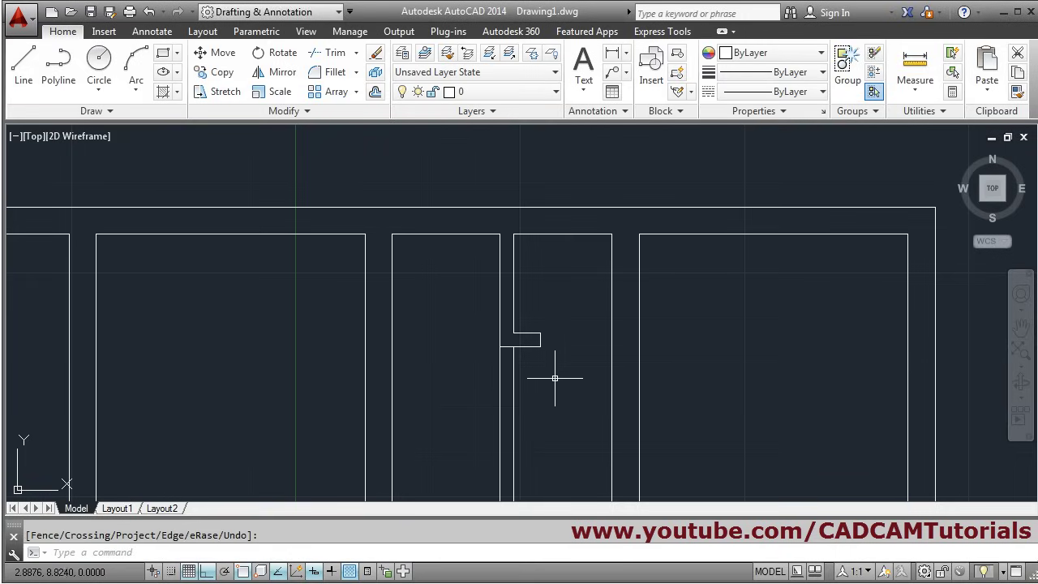
Erase the leftover wall line with E and bring up the reference sketch.
scroll(561, 312, "down", 2)
scroll(463, 308, "up", 1)
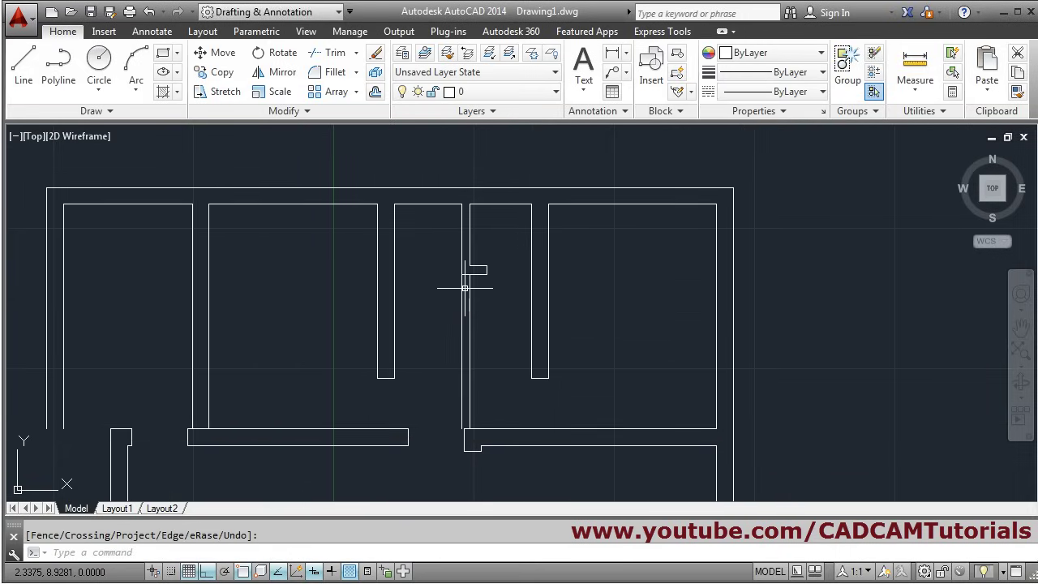
scroll(467, 288, "up", 1)
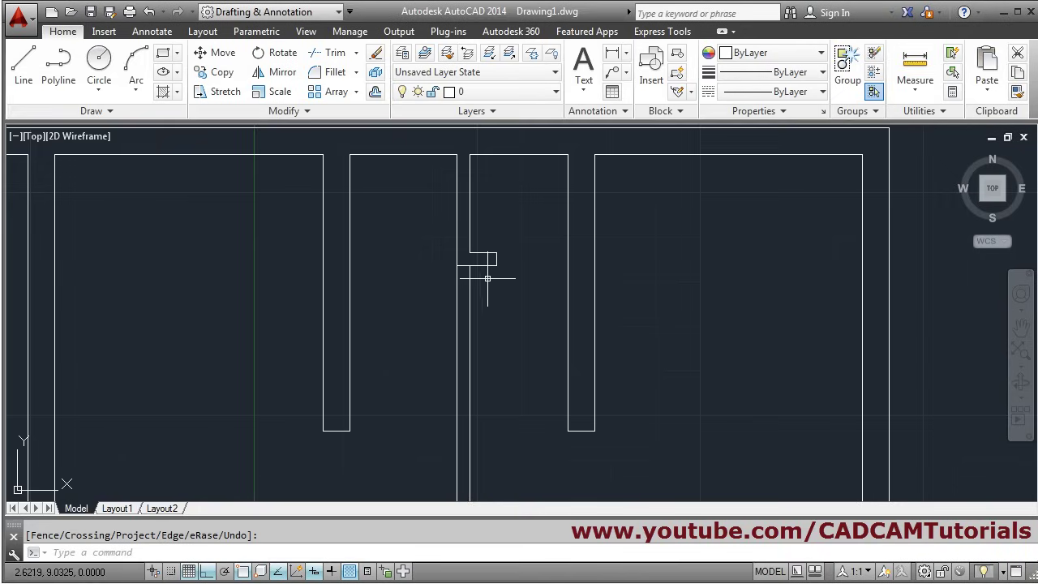
scroll(490, 283, "down", 1)
type("e")
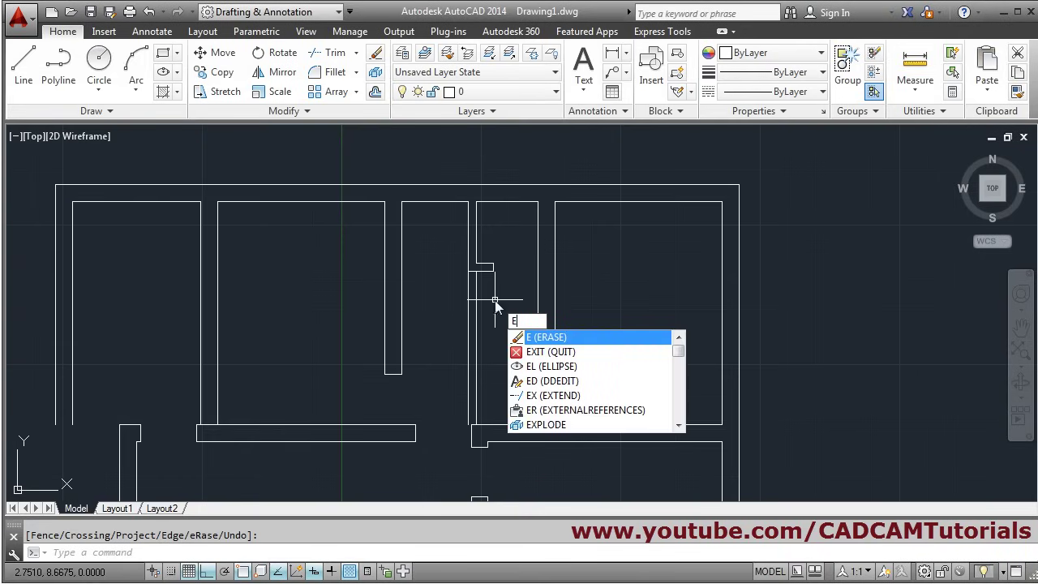
key("Return")
left_click(477, 306)
key("Return")
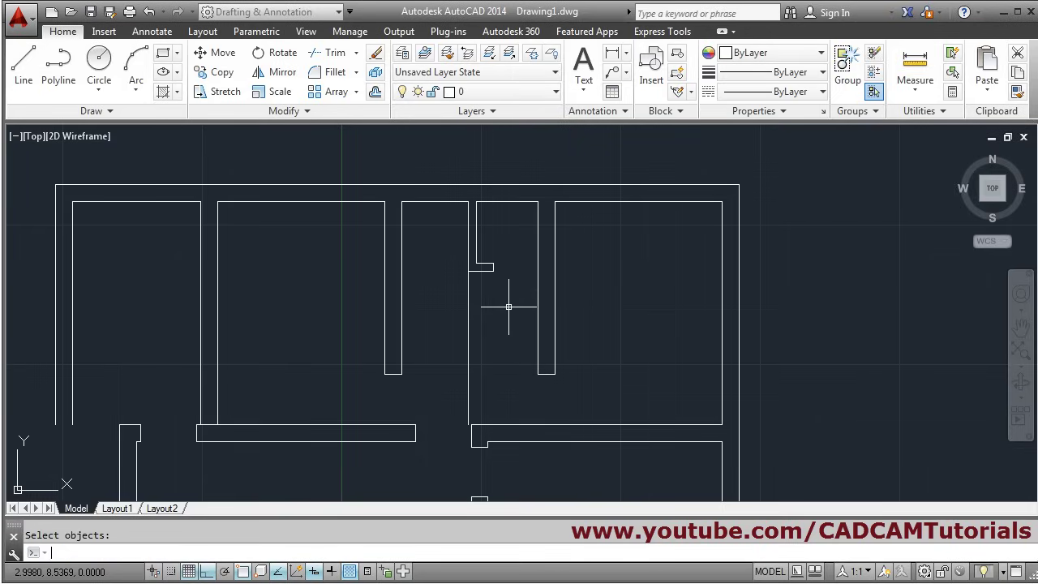
scroll(487, 280, "up", 3)
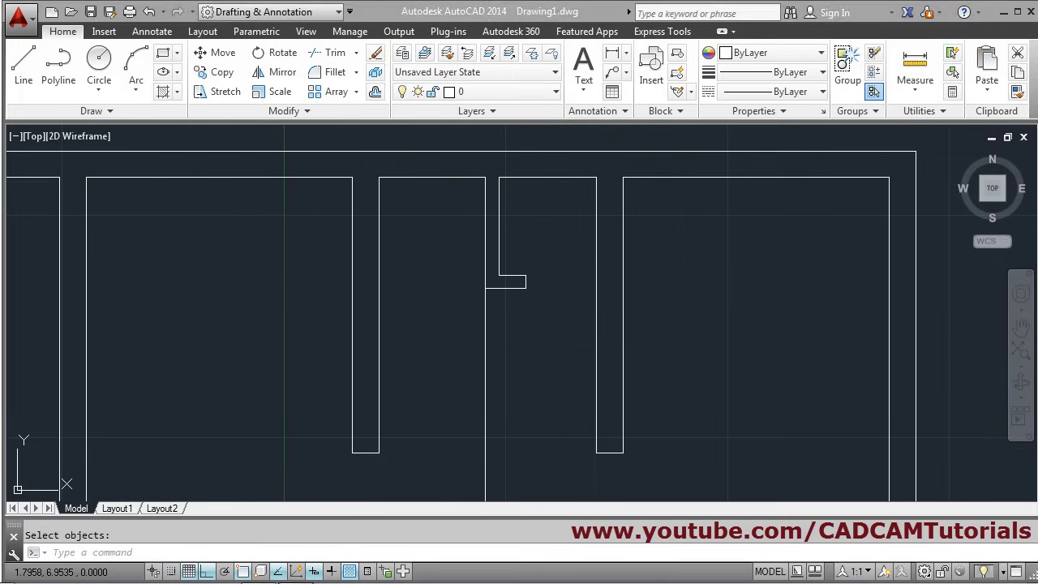
key("alt+Tab")
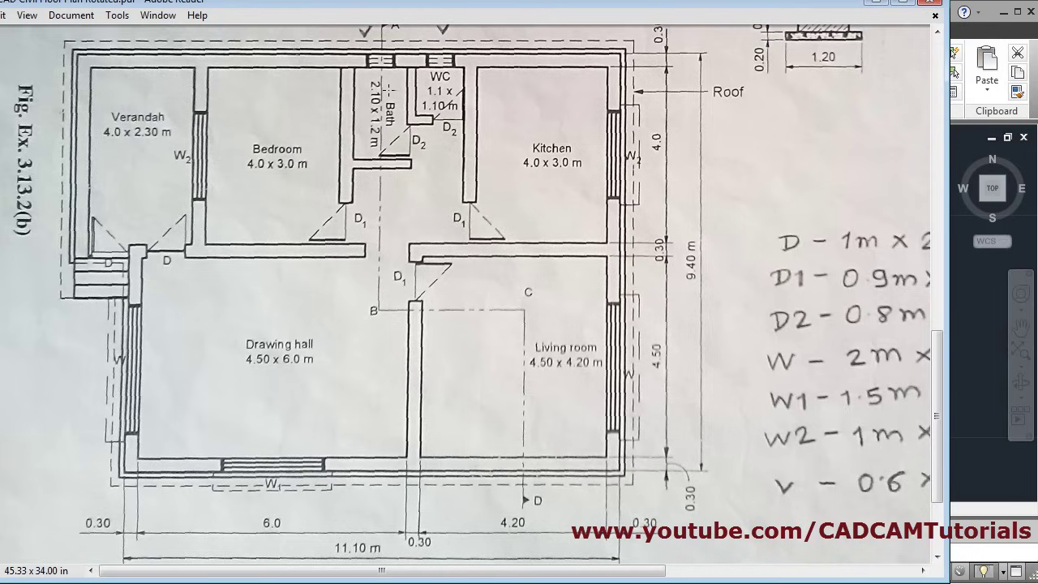
Minimize the reference sketch to return to the AutoCAD drawing.
left_click(881, 6)
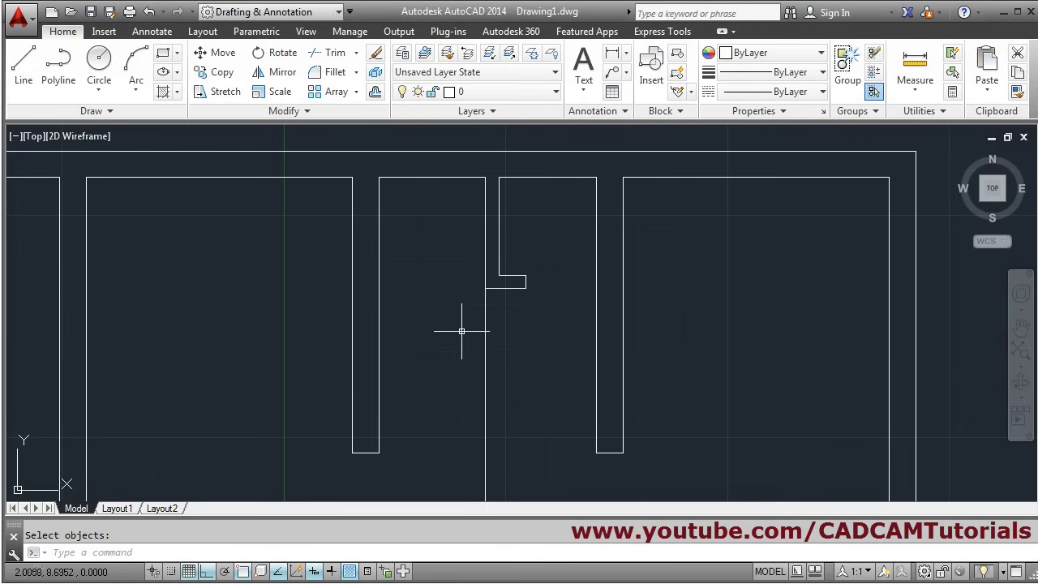
Offset the bath room's top edge 2.1 down, then that new line 0.15 down.
left_click(376, 91)
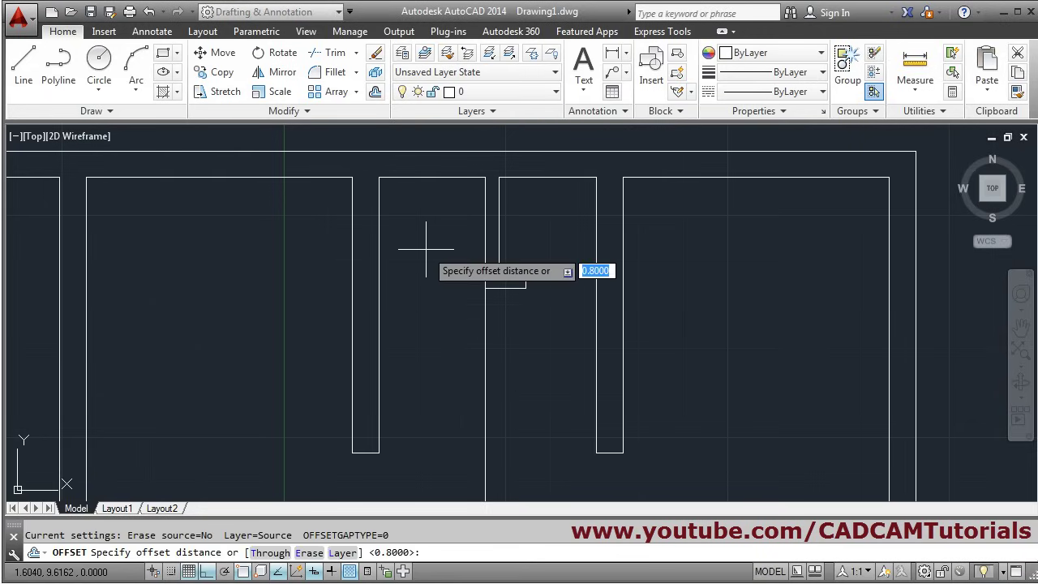
type("2.1")
key("Return")
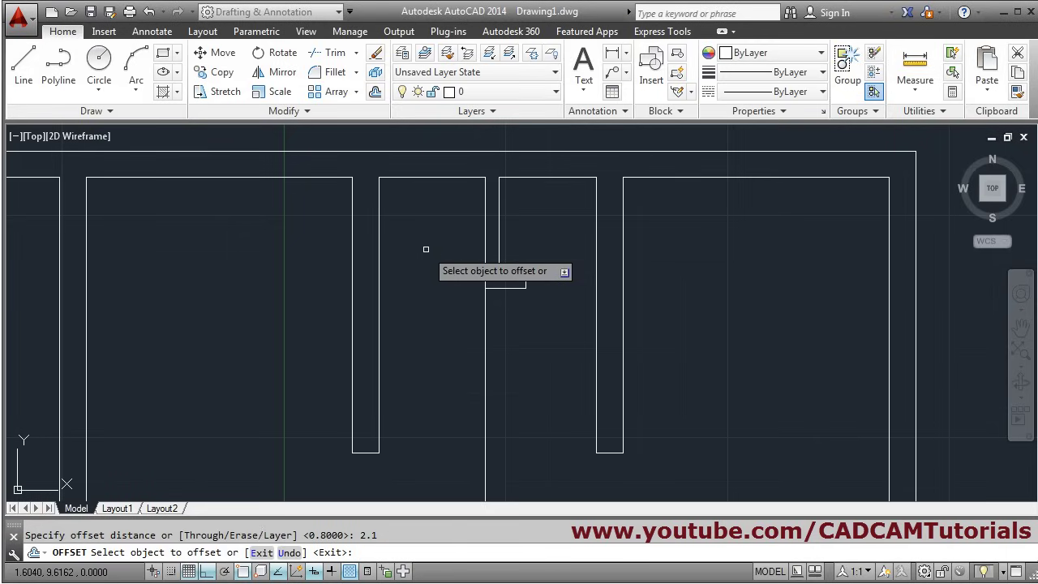
left_click(429, 177)
left_click(431, 288)
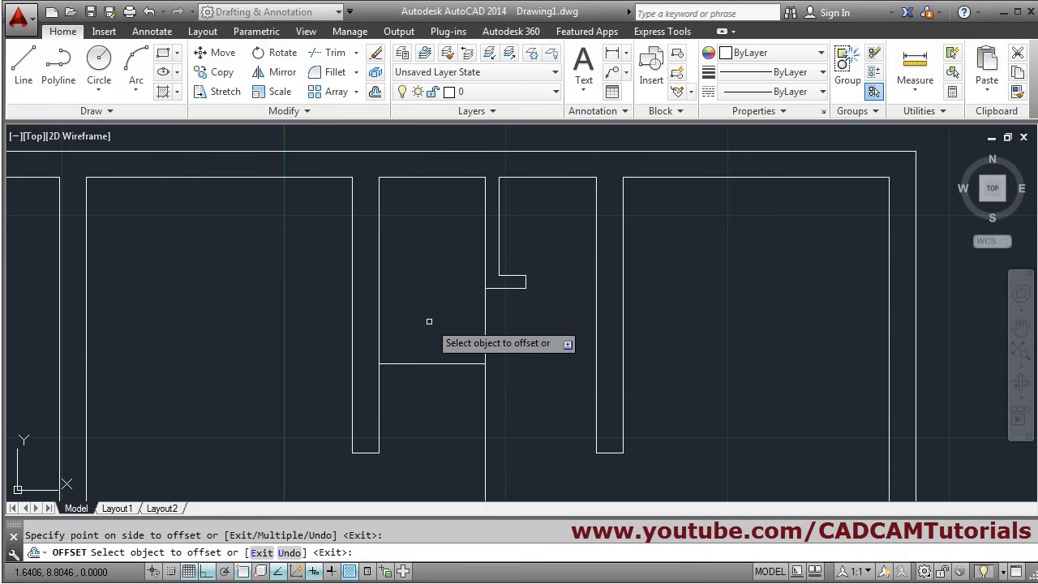
left_click(437, 364)
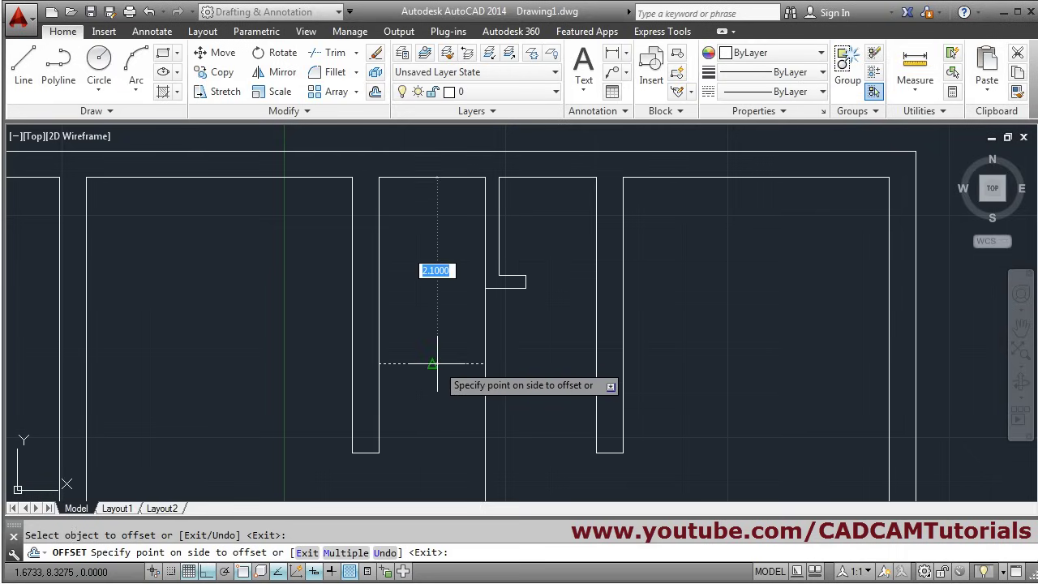
type(".15")
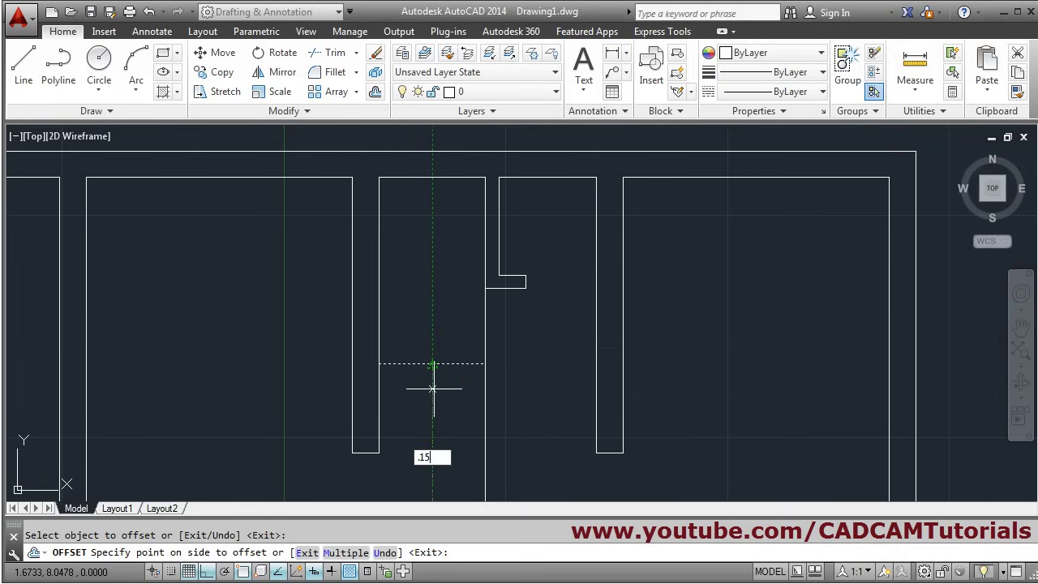
key("Return")
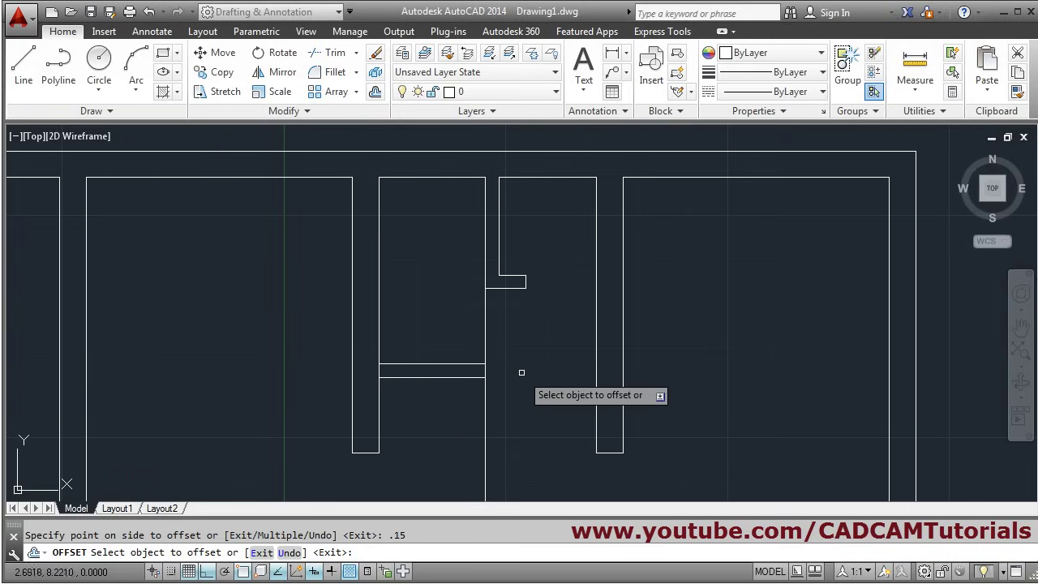
key("Return")
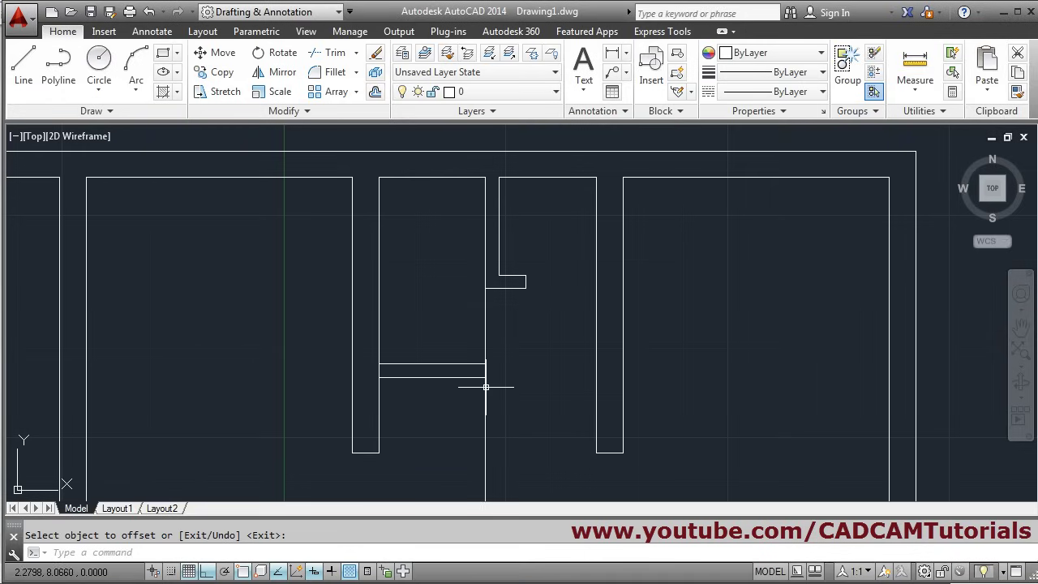
Trim away the bath wall line beside the new partition and begin stretching its end.
scroll(479, 338, "down", 2)
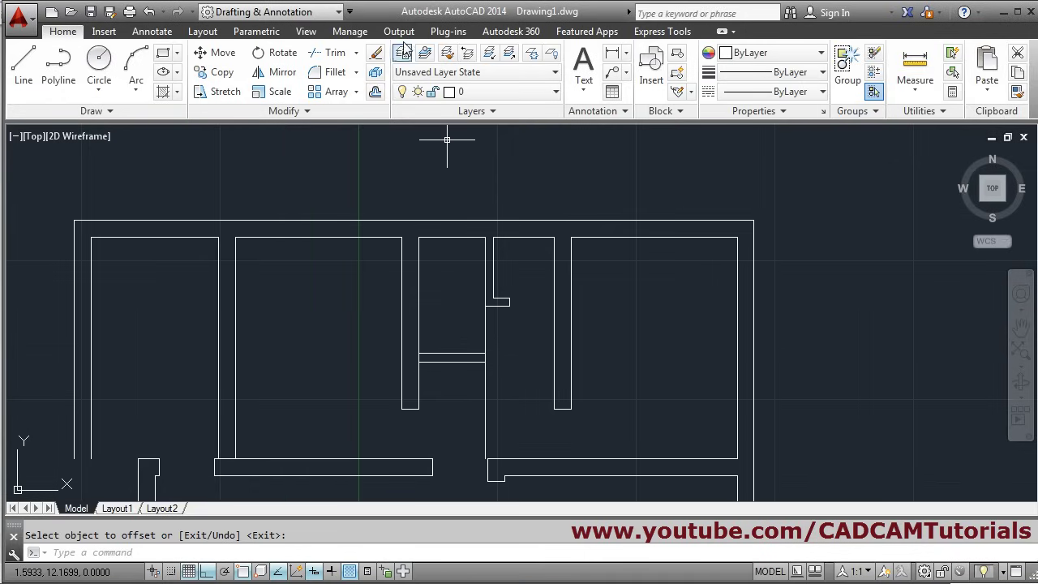
left_click(330, 52)
key("Return")
left_click(486, 346)
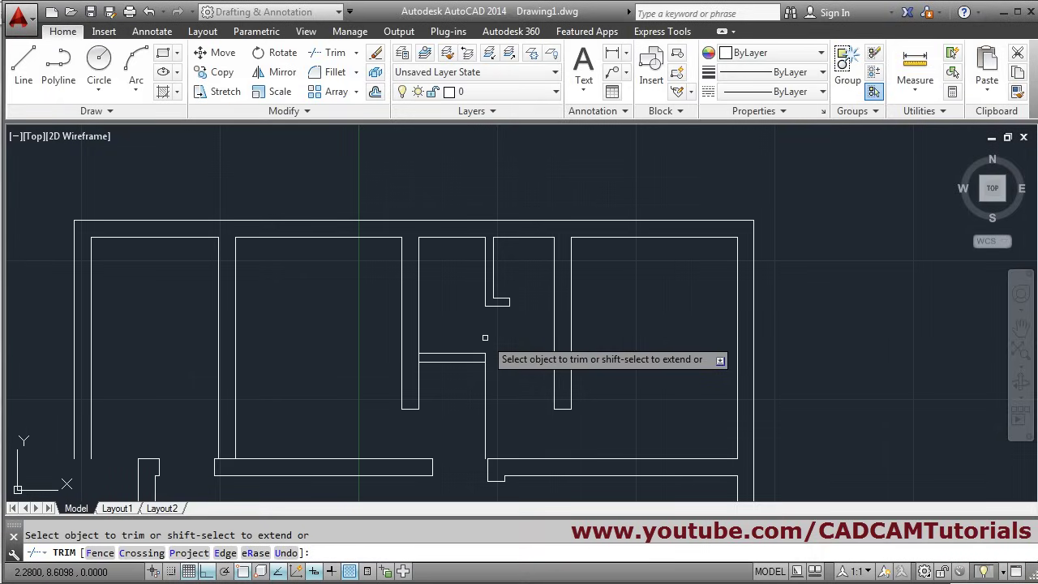
left_click(487, 375)
scroll(507, 331, "up", 4)
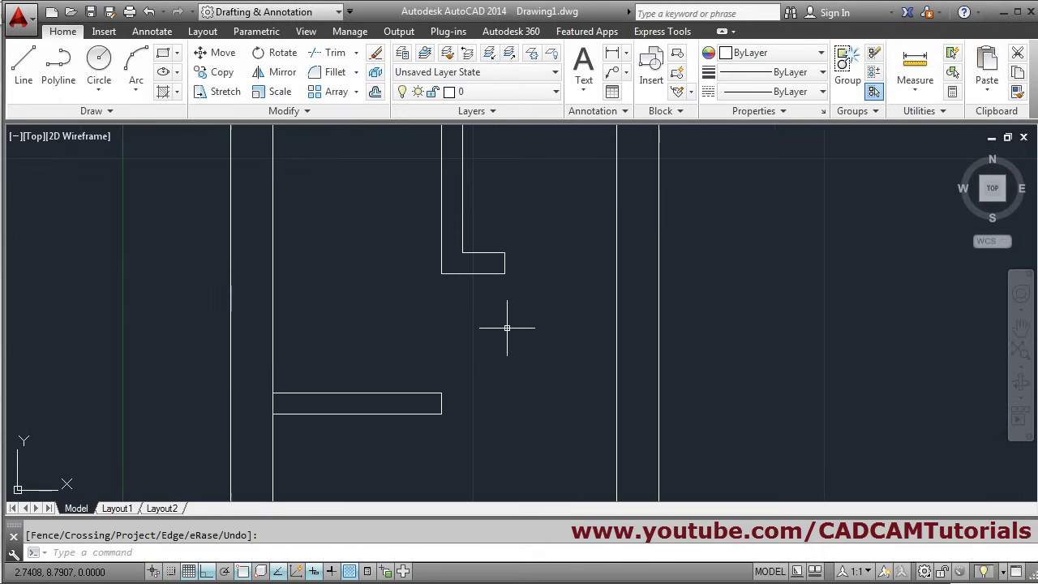
left_click(225, 91)
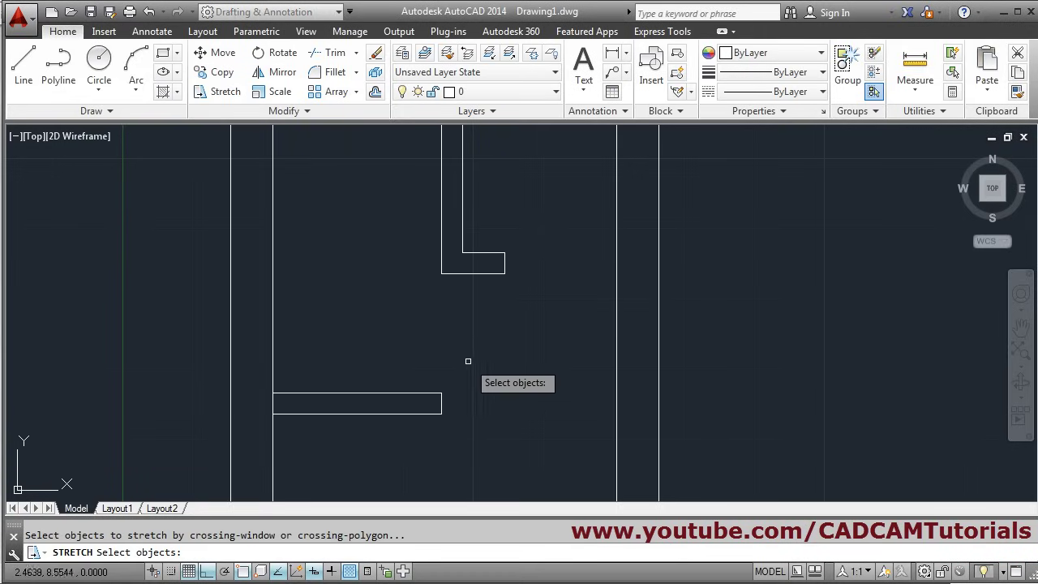
left_click(475, 369)
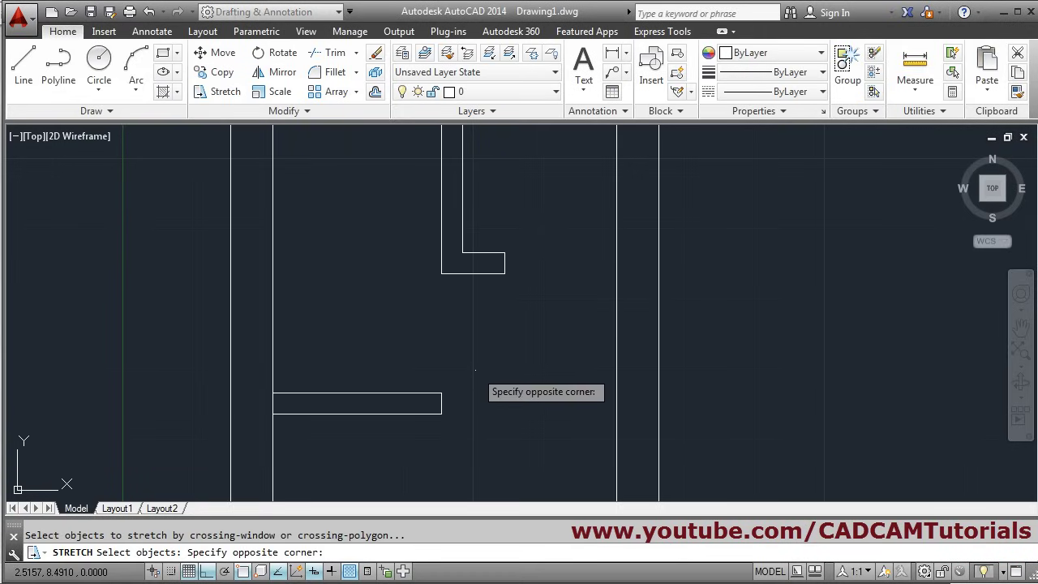
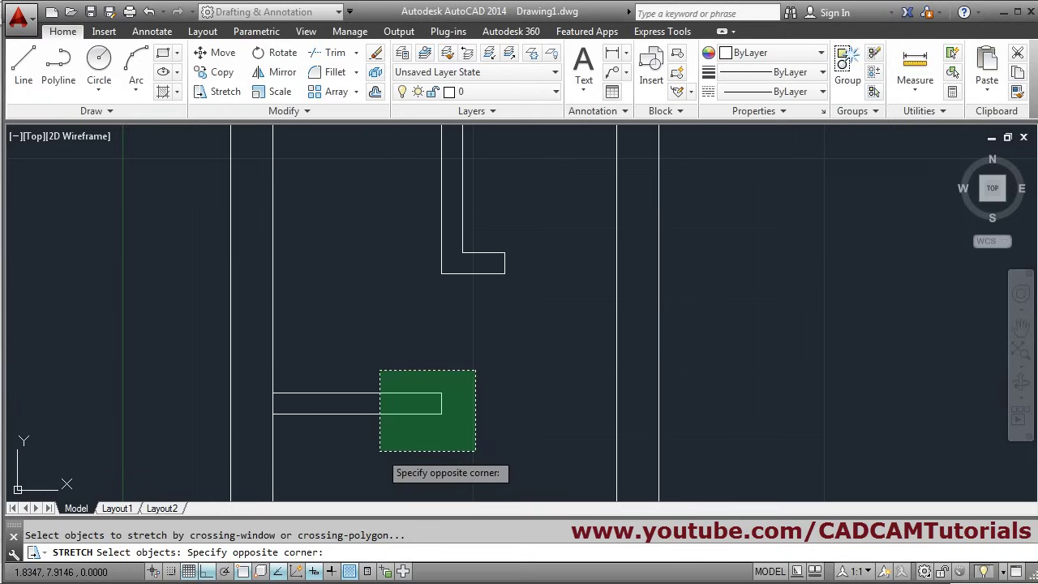
Stretch the end of the short horizontal interior wall by 0.15.
left_click(380, 453)
key("Return")
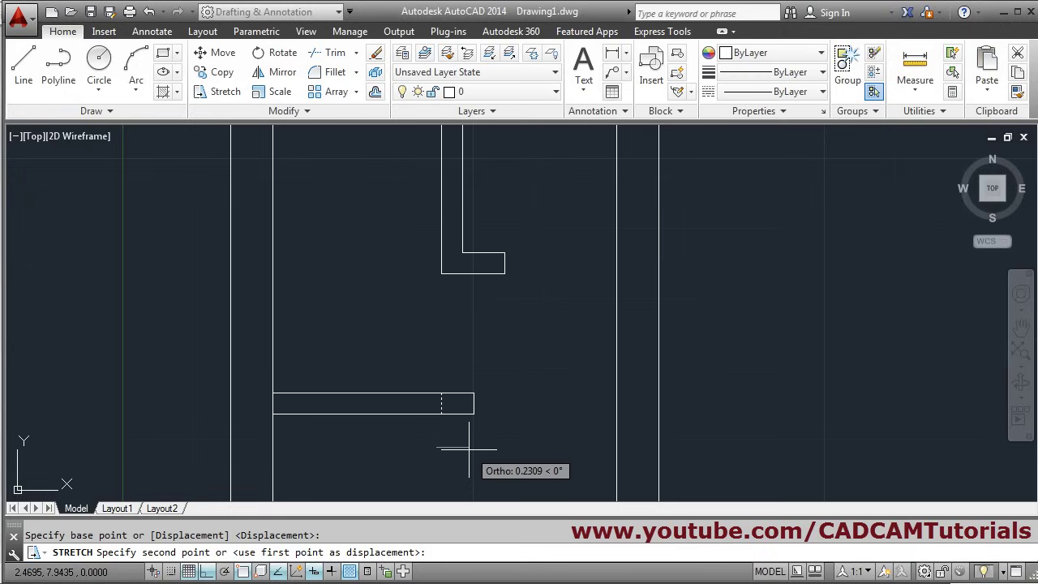
type(".15")
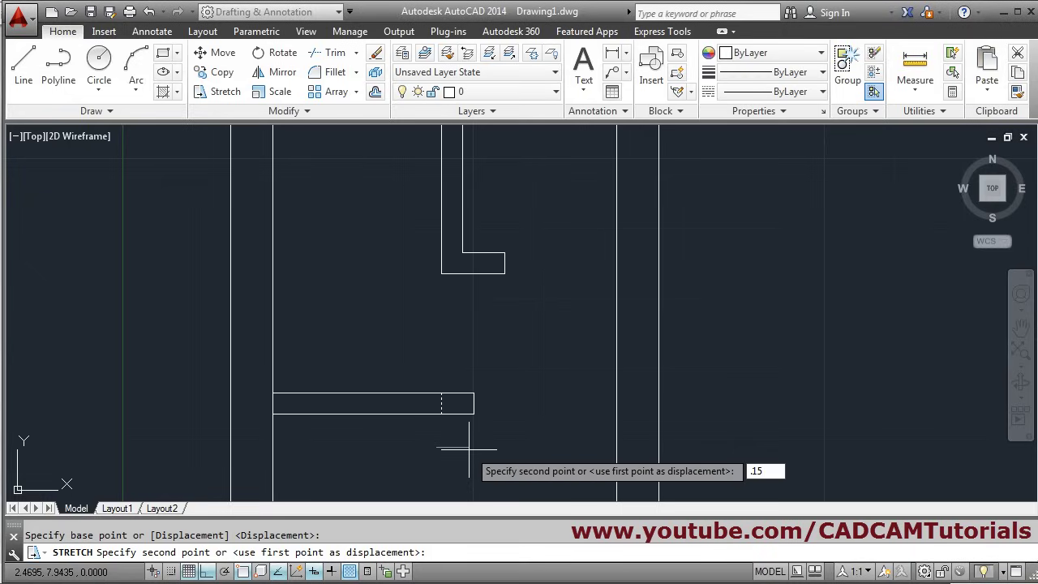
key("Return")
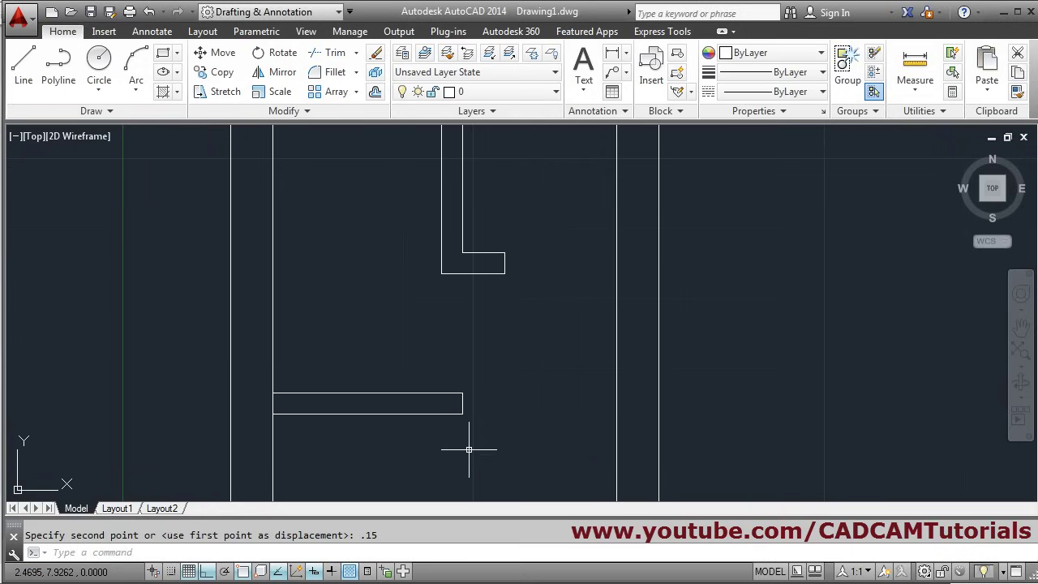
scroll(478, 375, "down", 2)
middle_click_drag(487, 371, 546, 394)
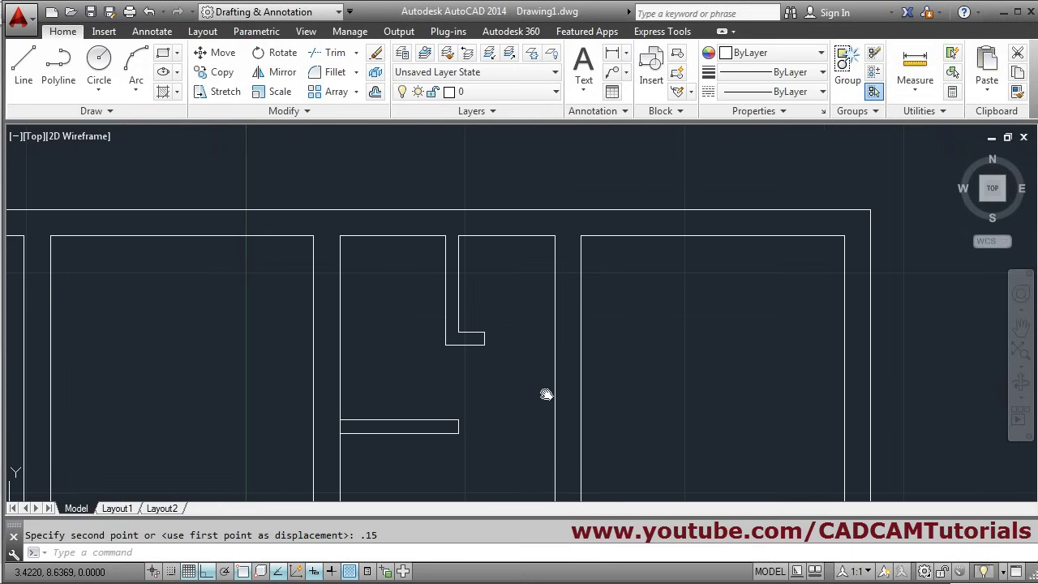
scroll(343, 457, "up", 2)
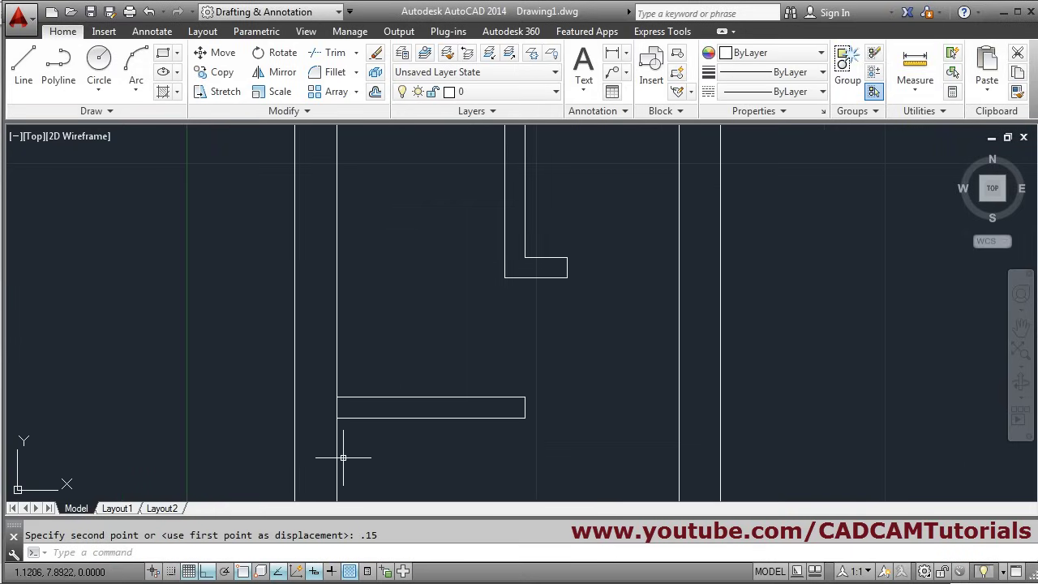
Trim the wall lines where the horizontal wall meets the vertical wall.
left_click(333, 54)
key("Return")
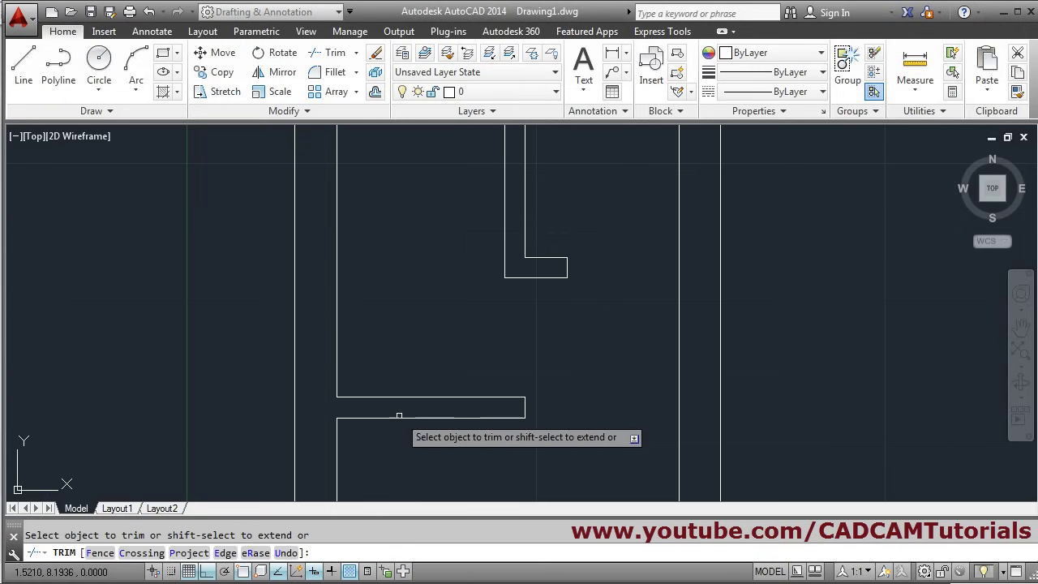
key("Return")
scroll(479, 326, "down", 2)
middle_click_drag(479, 327, 560, 327)
scroll(535, 341, "down", 2)
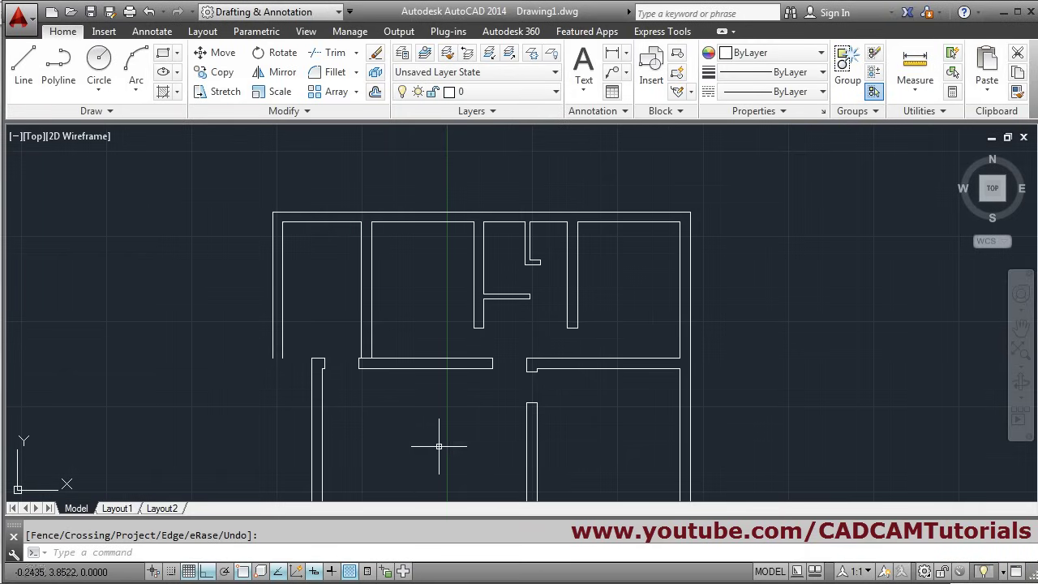
scroll(300, 383, "up", 2)
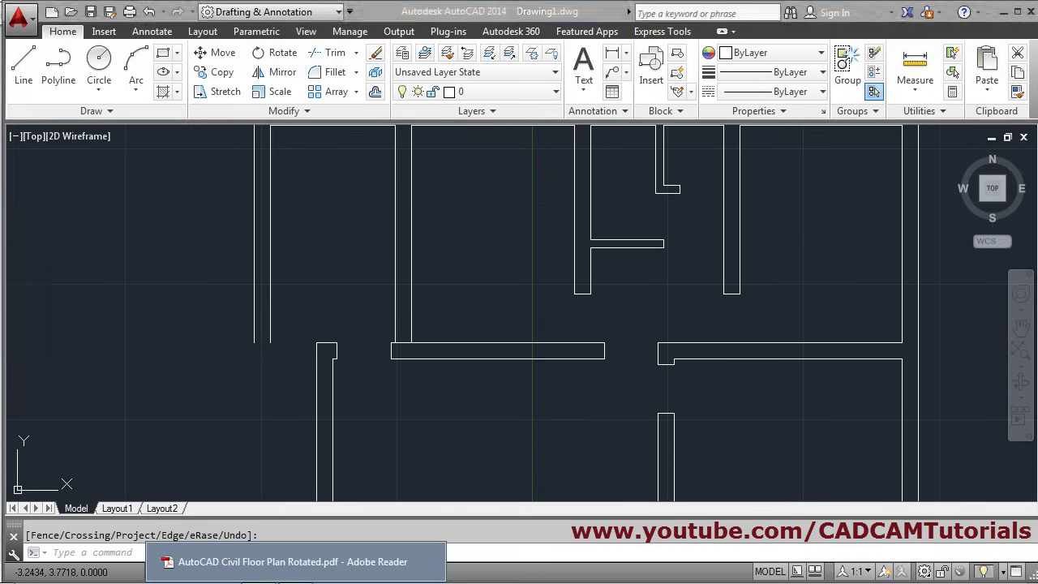
left_click(312, 580)
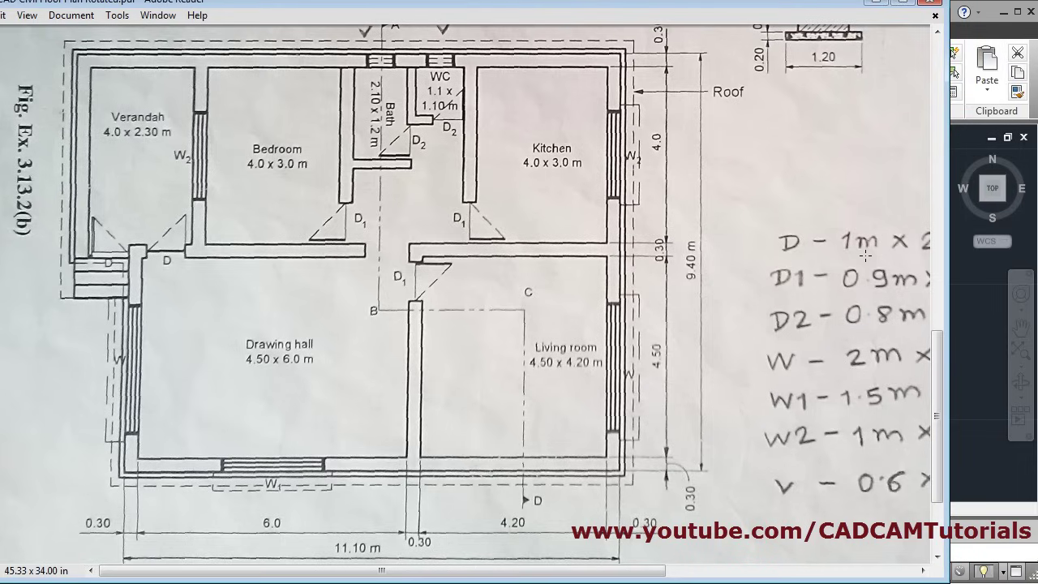
left_click(879, 3)
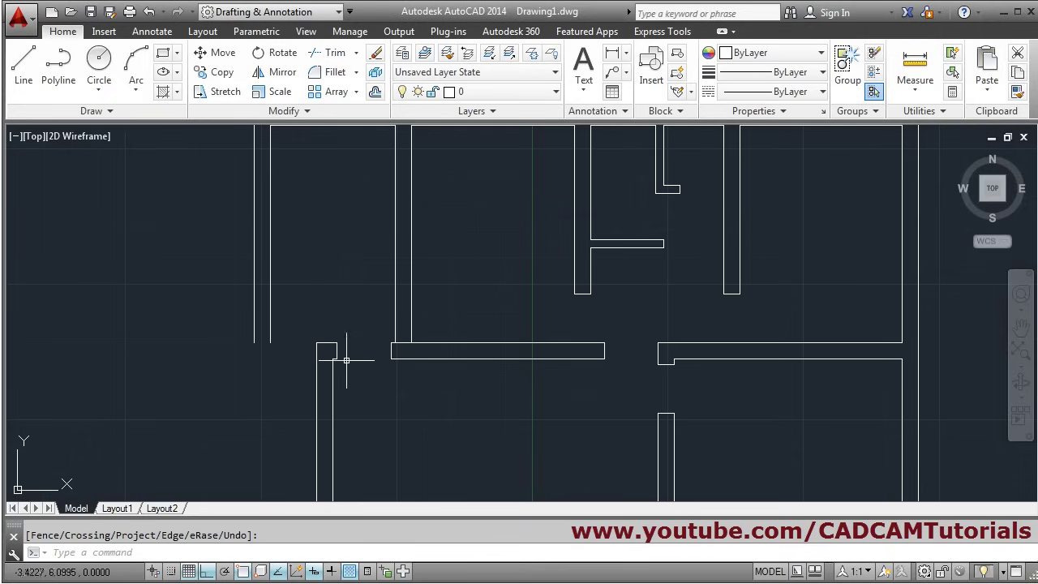
scroll(343, 360, "up", 5)
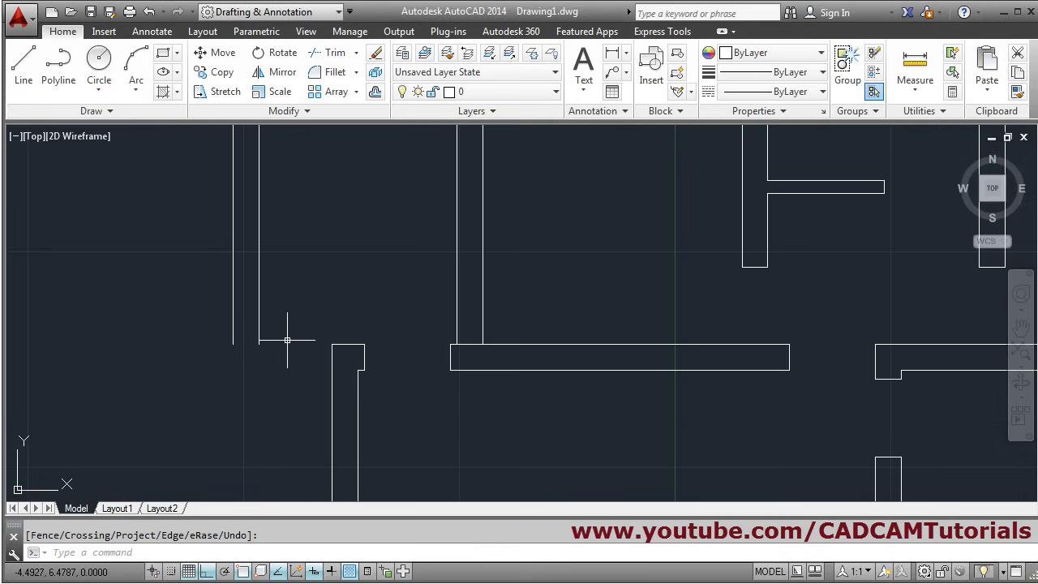
left_click(914, 68)
left_click(356, 349)
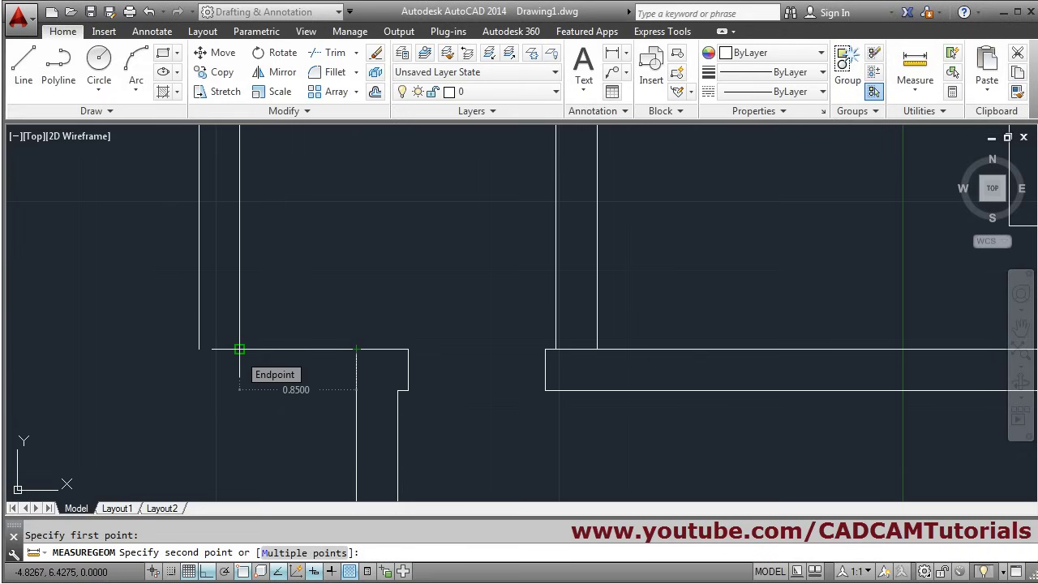
key("Escape")
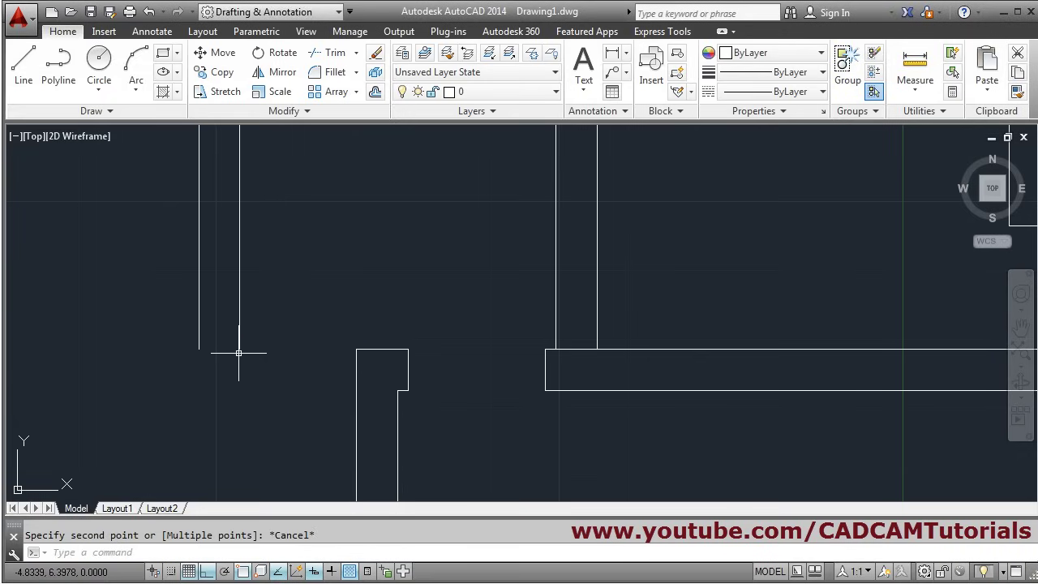
scroll(243, 349, "down", 5)
scroll(308, 330, "up", 3)
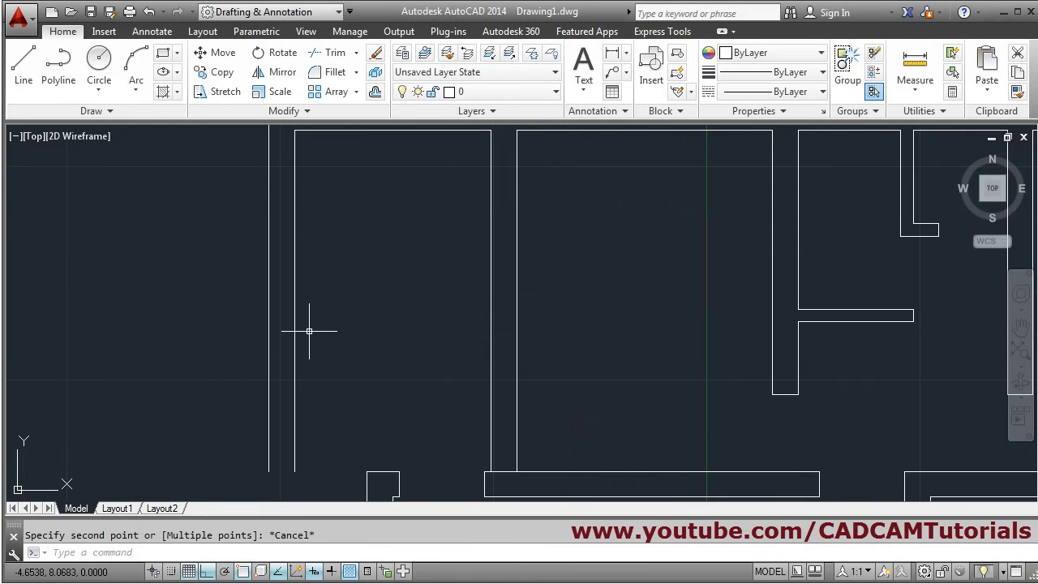
scroll(340, 316, "down", 3)
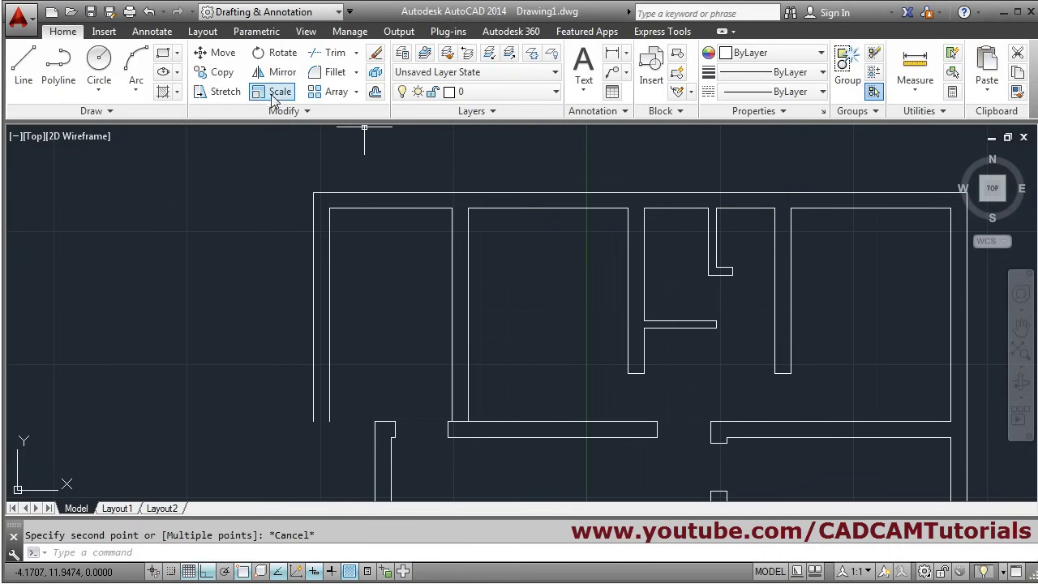
Crossing-select the left wall and stretch it by 0.15.
left_click(219, 91)
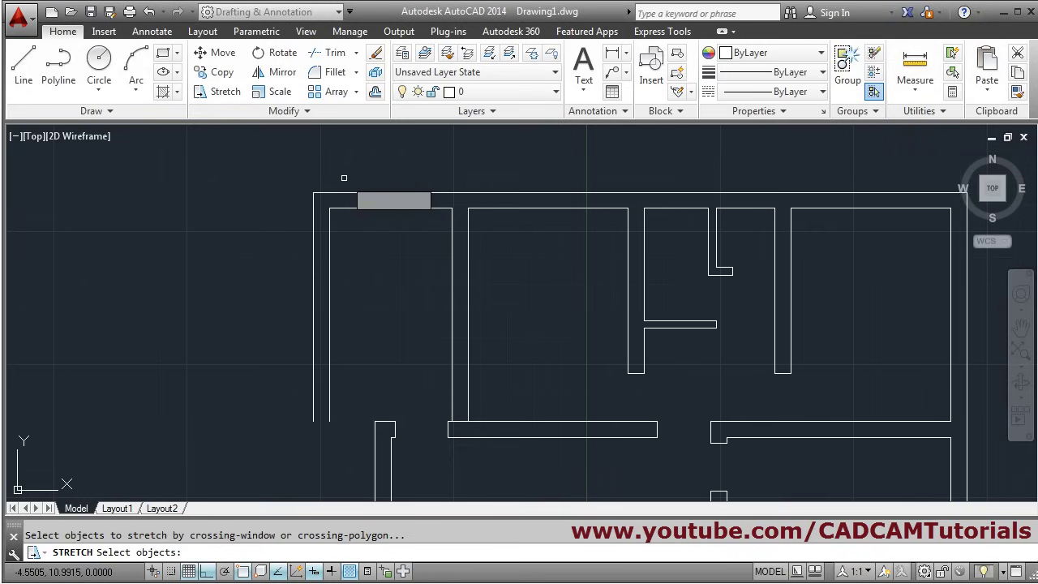
left_click(345, 178)
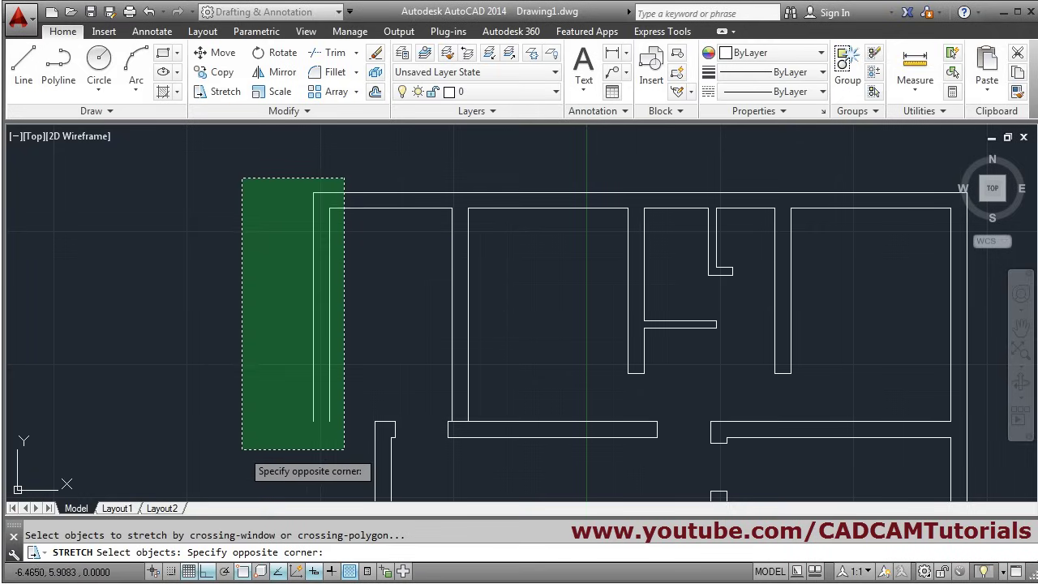
left_click(240, 445)
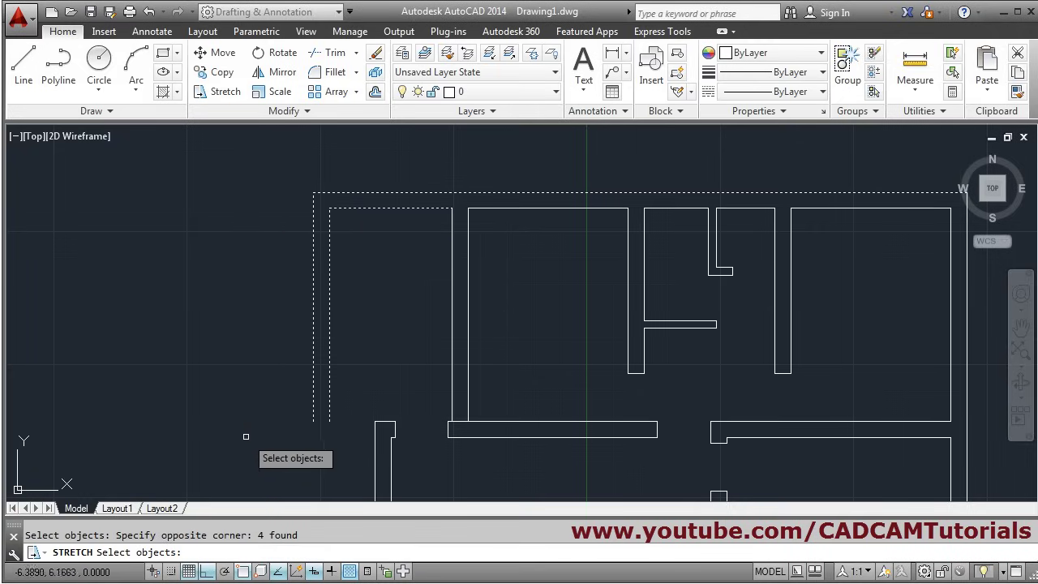
key("Return")
left_click(246, 405)
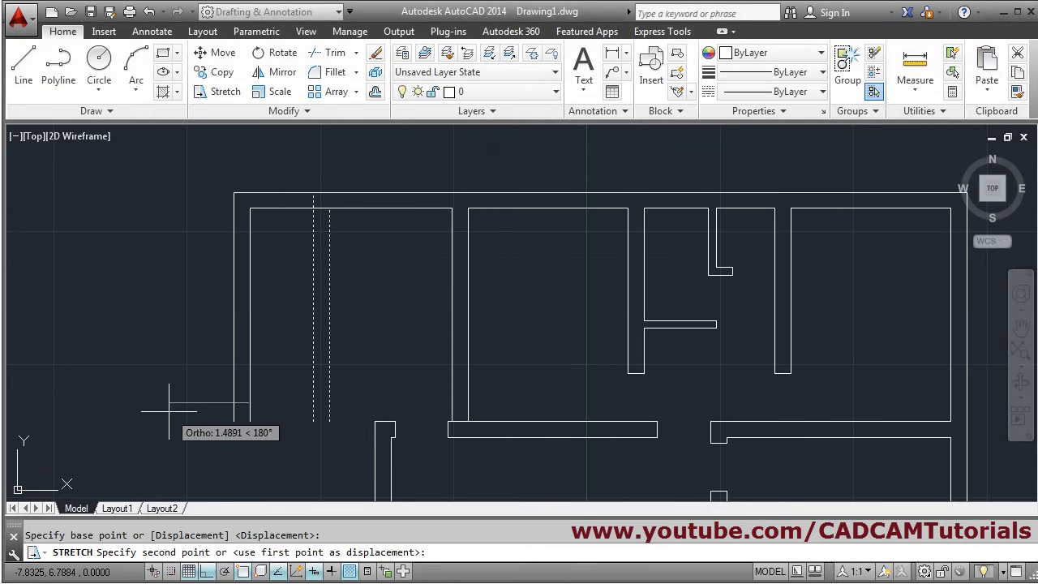
type("0.")
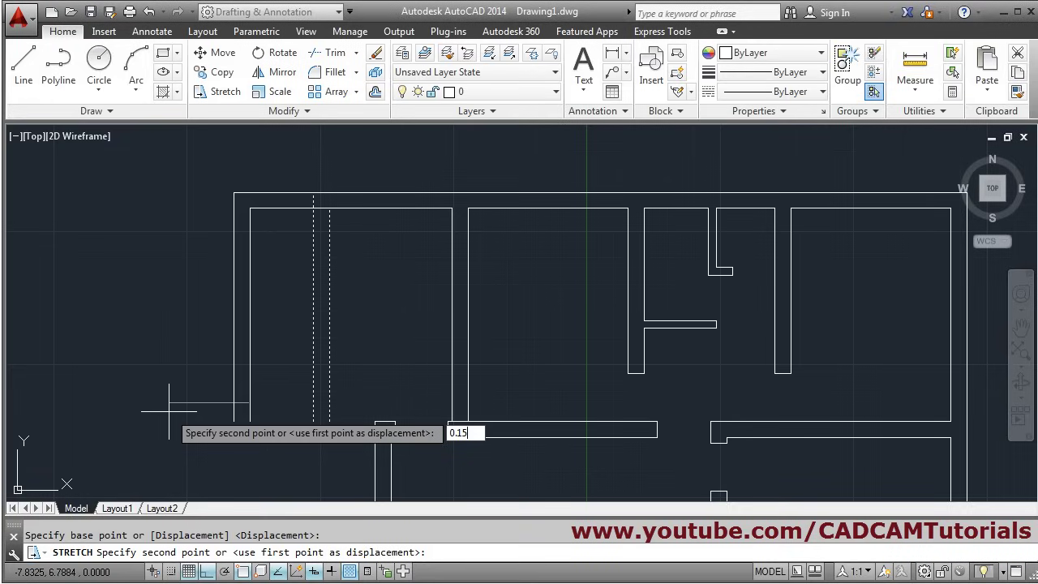
type("15")
key("Return")
scroll(393, 439, "up", 2)
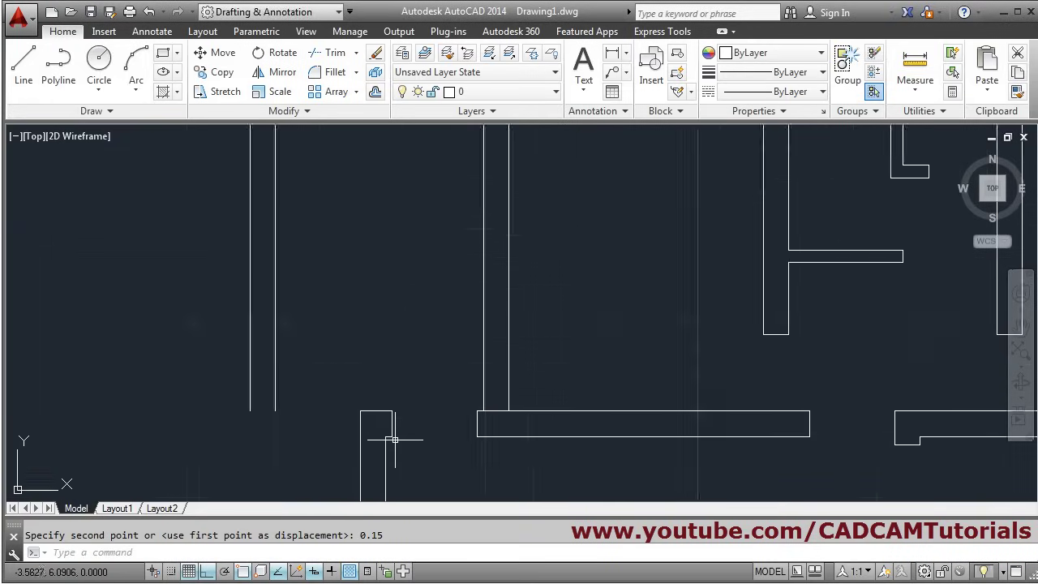
scroll(393, 440, "up", 3)
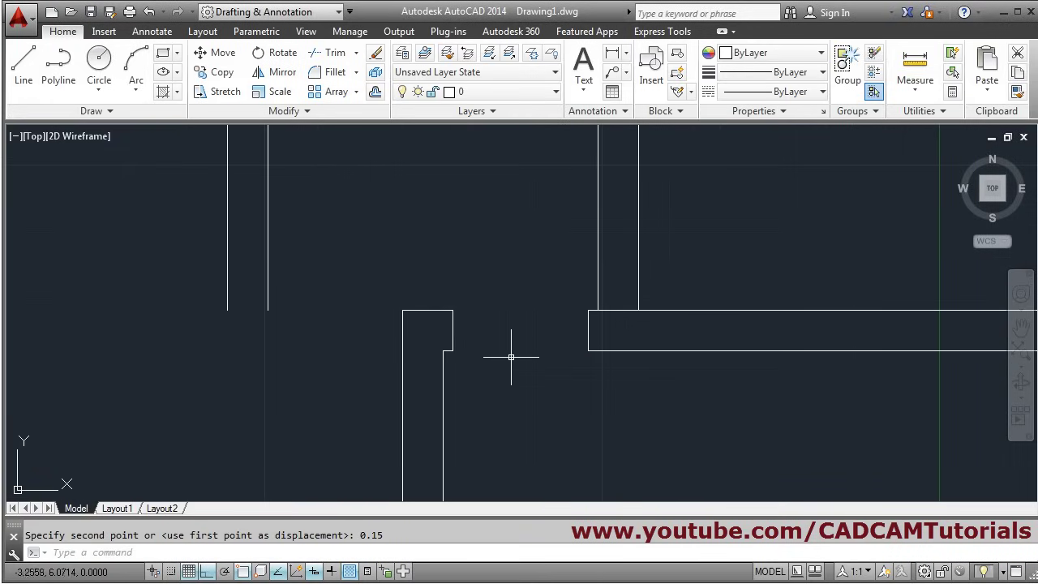
Stretch the left wall's bottom end down, level with the adjacent wall's lower edge.
left_click(229, 95)
left_click(297, 285)
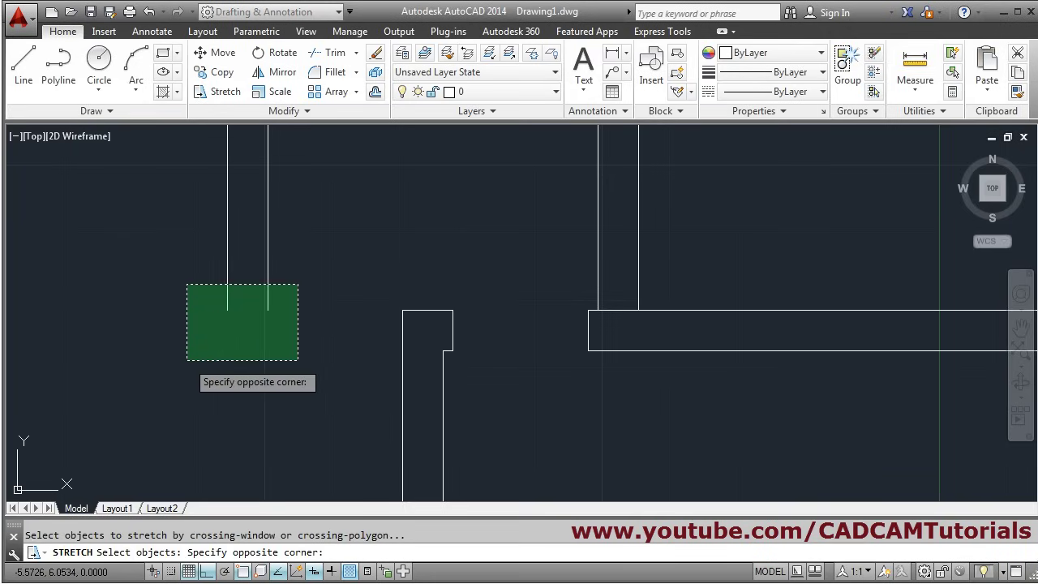
left_click(186, 360)
key("Return")
left_click(267, 310)
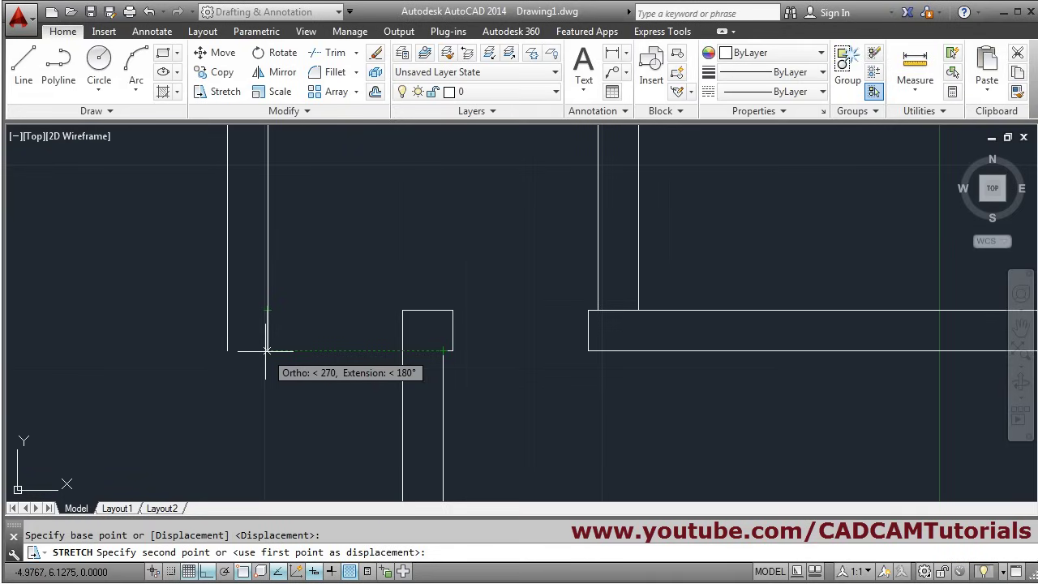
left_click(266, 351)
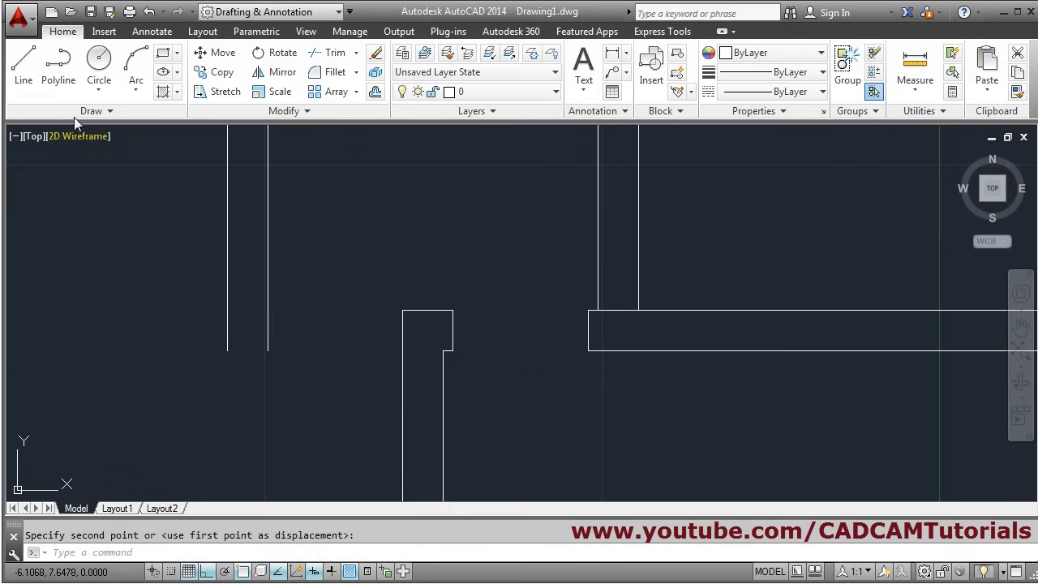
left_click(24, 73)
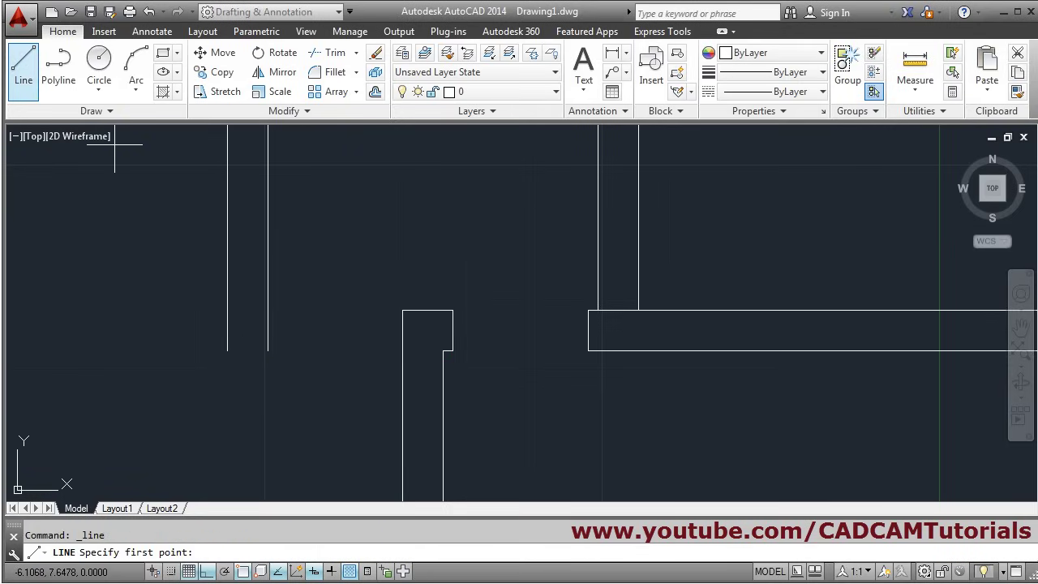
Draw a short line across the left wall's open end to cap it.
left_click(227, 351)
left_click(268, 351)
key("Return")
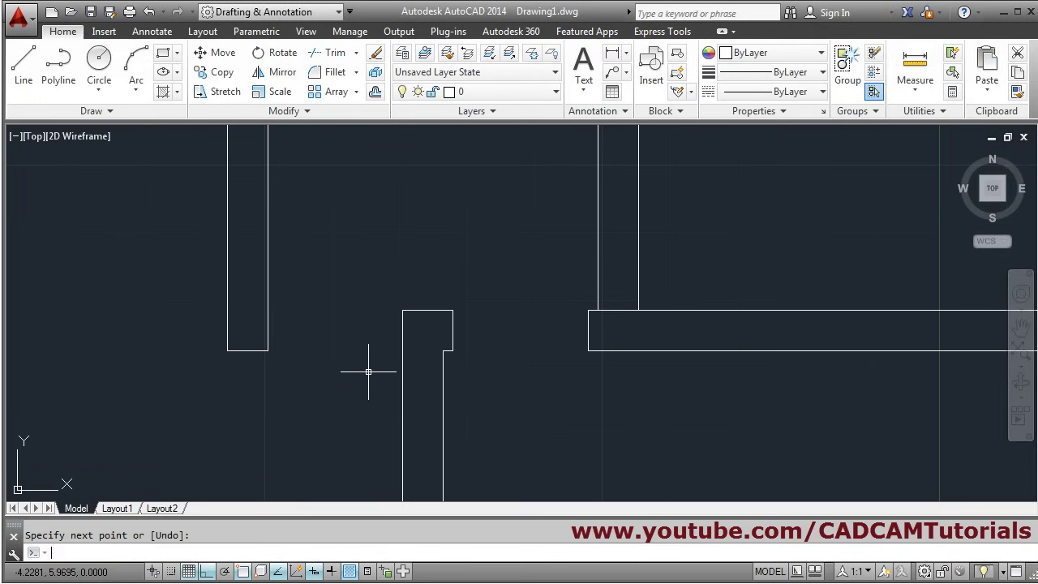
scroll(325, 339, "down", 3)
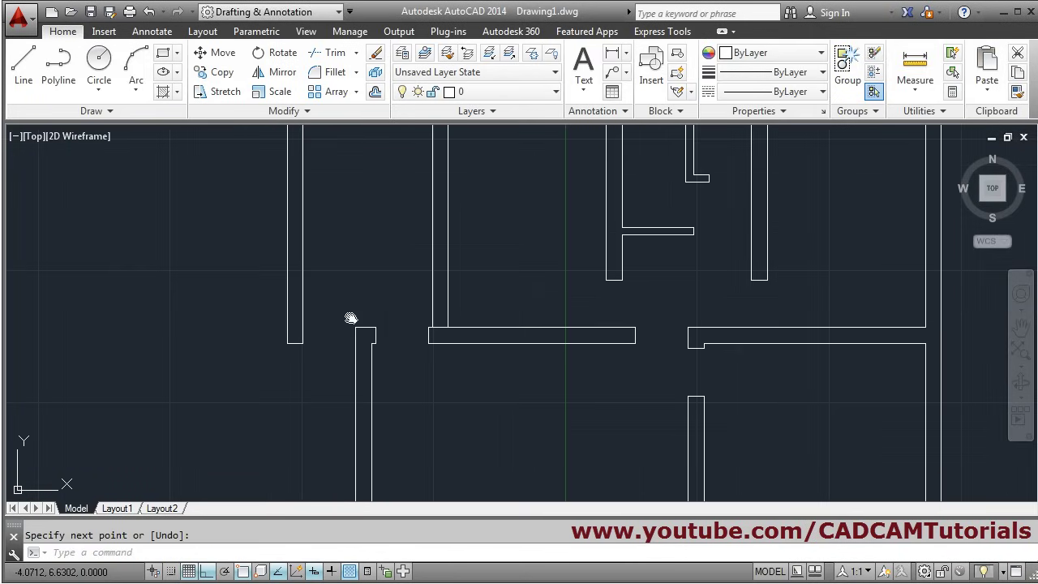
middle_click(340, 336)
middle_click(341, 336)
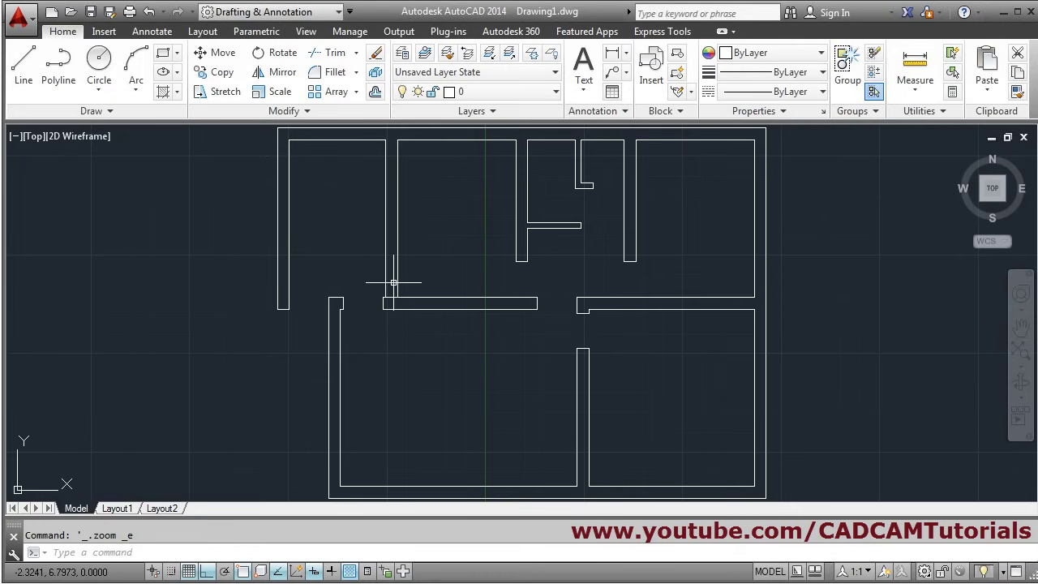
scroll(396, 284, "up", 4)
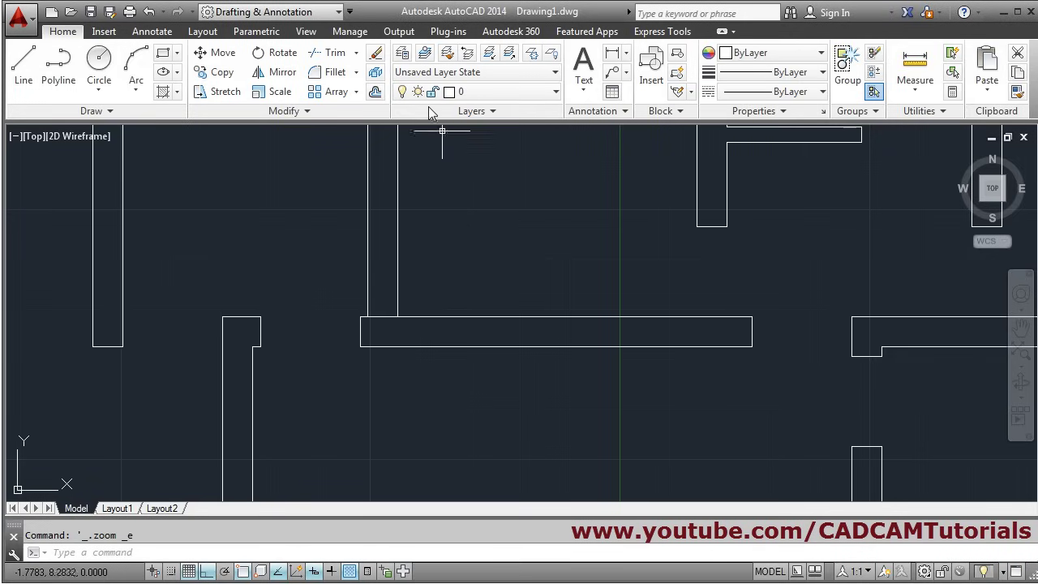
Trim the extra segment at the wall junction, then bring up the reference scan in Adobe Reader.
left_click(346, 60)
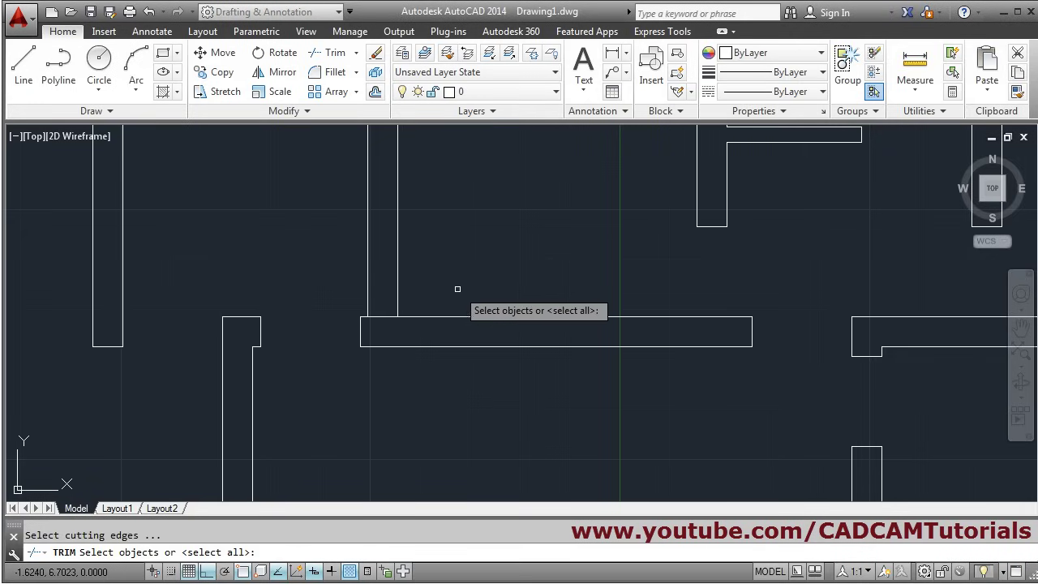
key("Return")
left_click(378, 317)
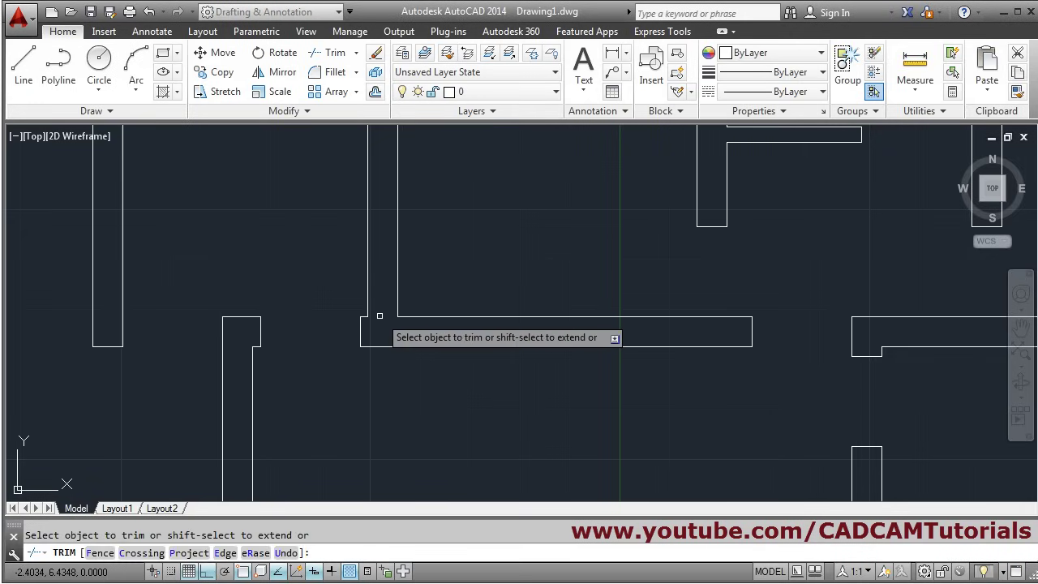
key("Return")
middle_click(414, 366)
middle_click(414, 366)
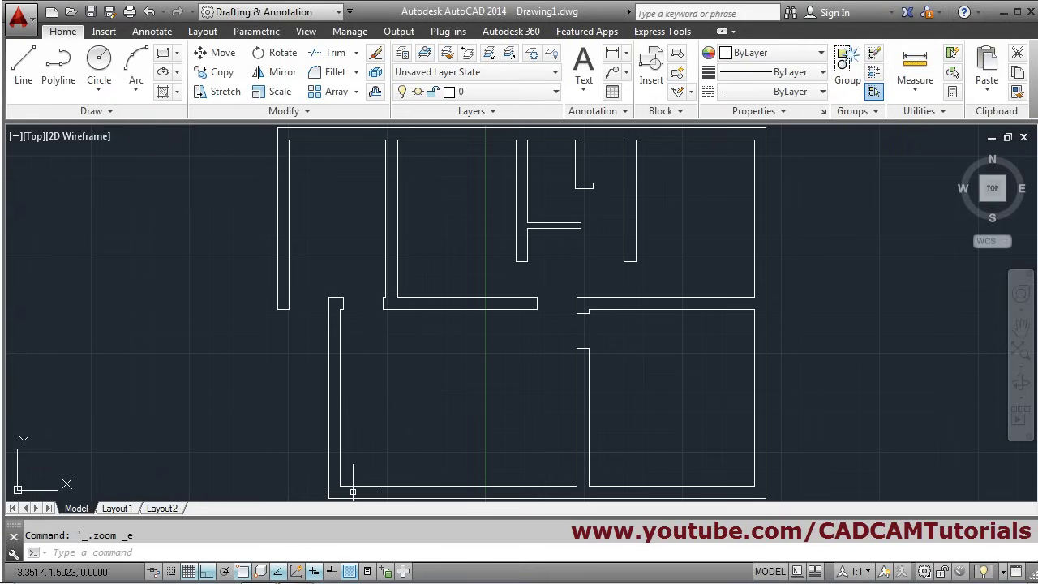
left_click(298, 574)
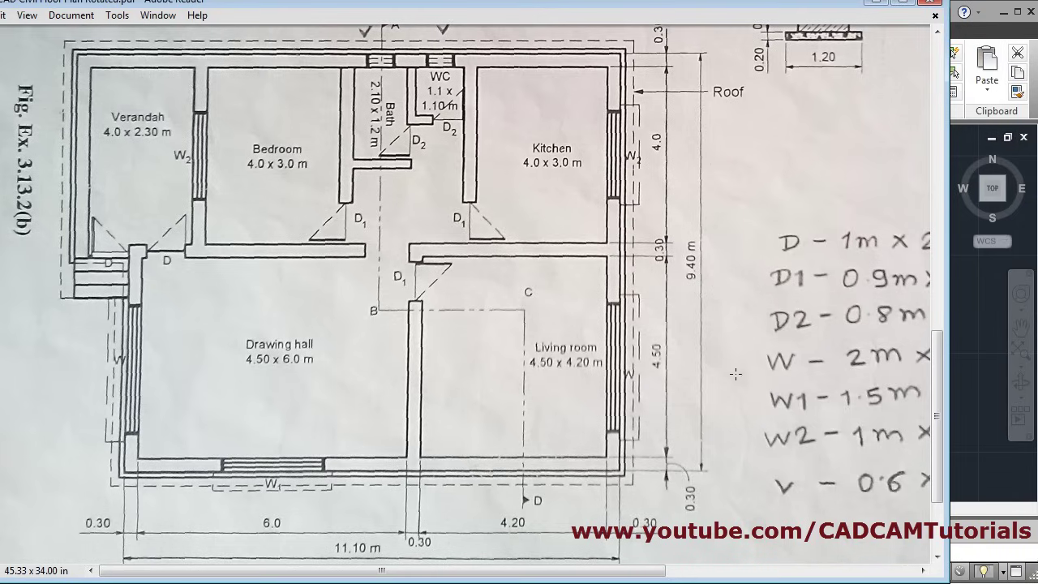
Minimize Adobe Reader and pan around the drawing to inspect the walls, ending on the full plan.
left_click(879, 3)
scroll(337, 397, "up", 3)
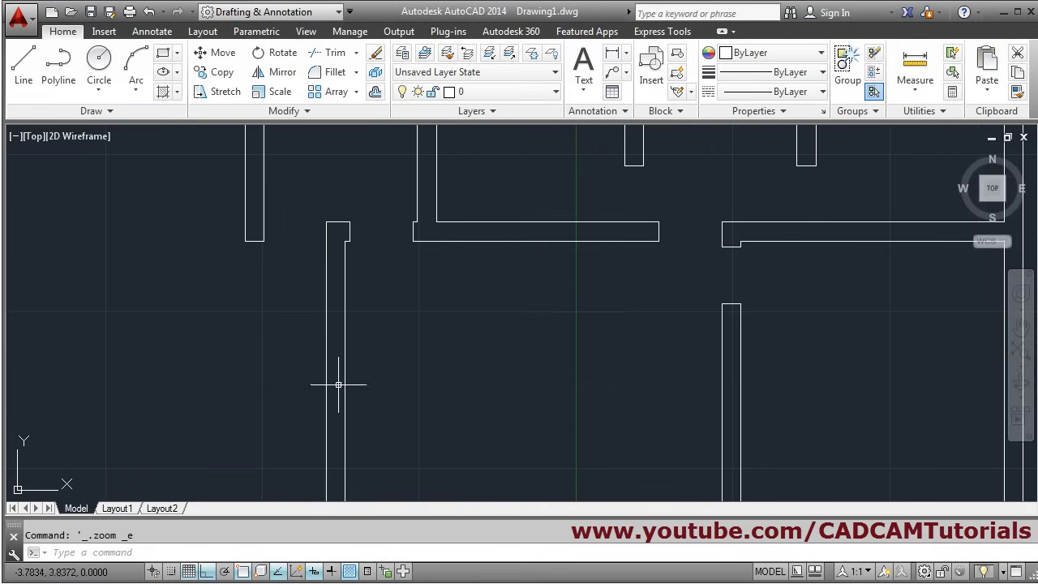
mouse_move(414, 311)
middle_mouse_down()
mouse_move(401, 301)
mouse_move(413, 245)
middle_mouse_up()
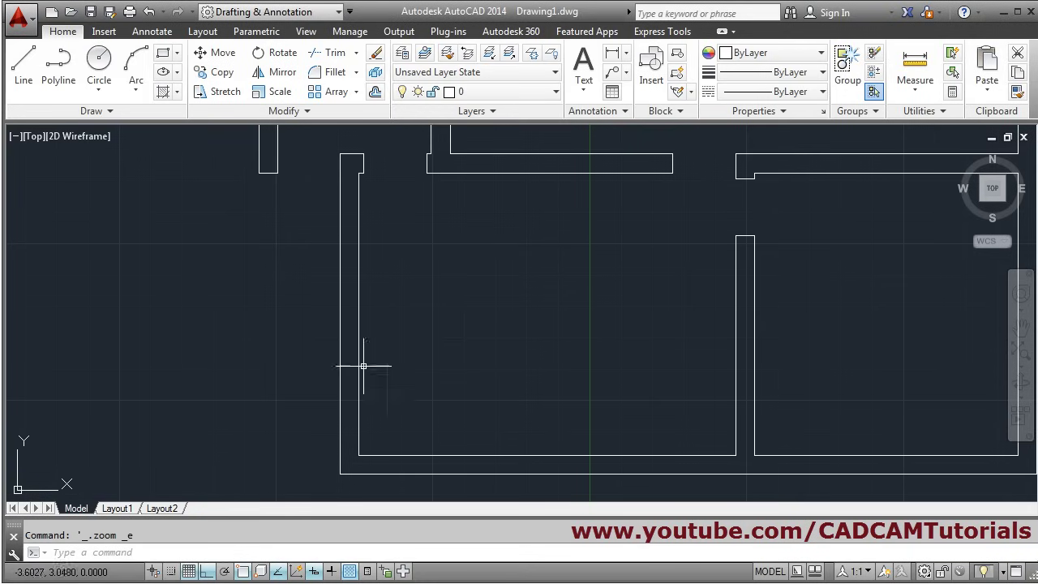
scroll(409, 350, "down", 2)
scroll(587, 300, "down", 2)
middle_click_drag(586, 301, 614, 332)
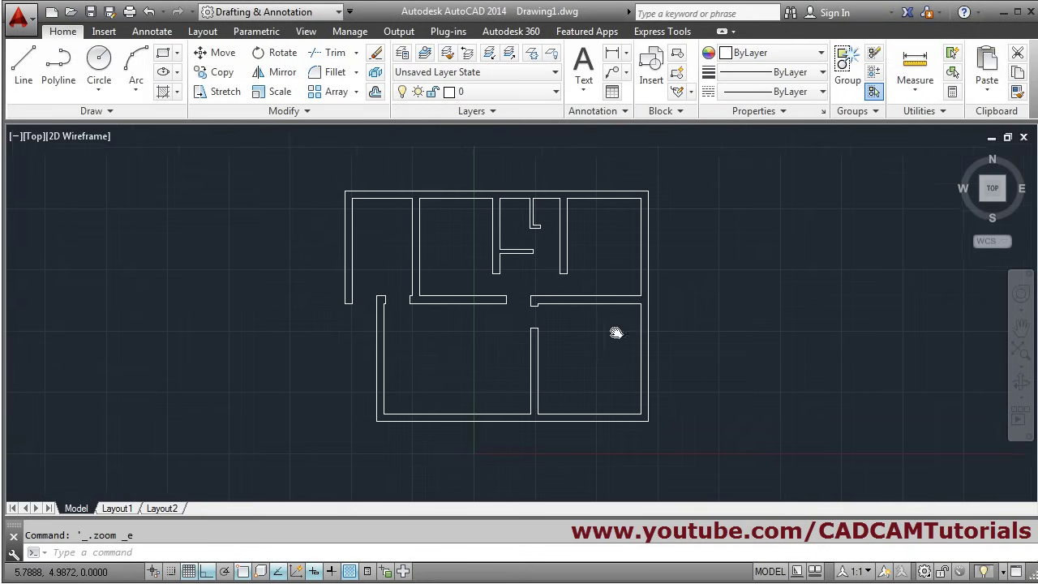
scroll(355, 285, "down", 1)
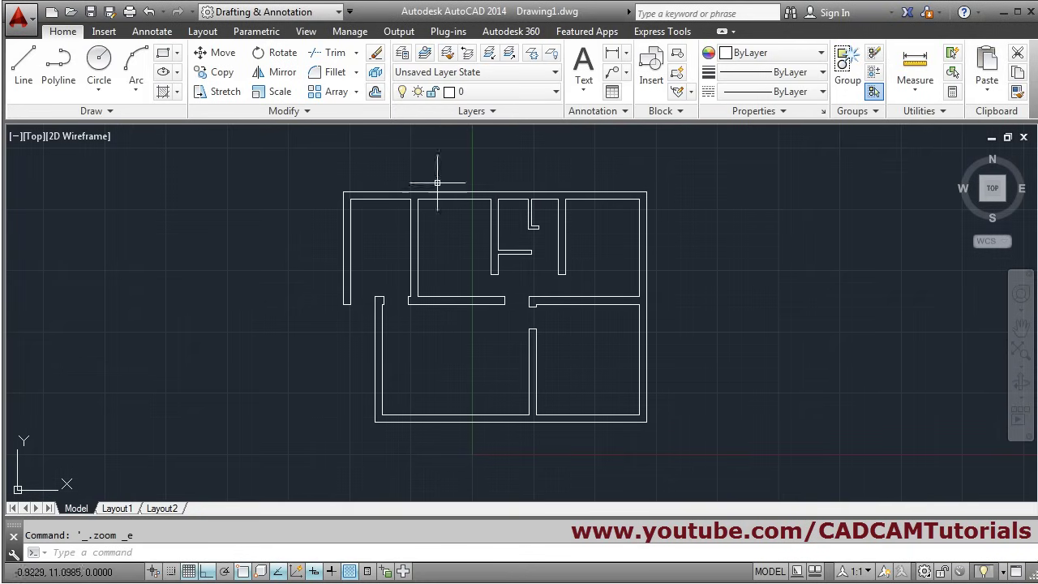
Create a new layer named Wall with colour 60.
left_click(406, 55)
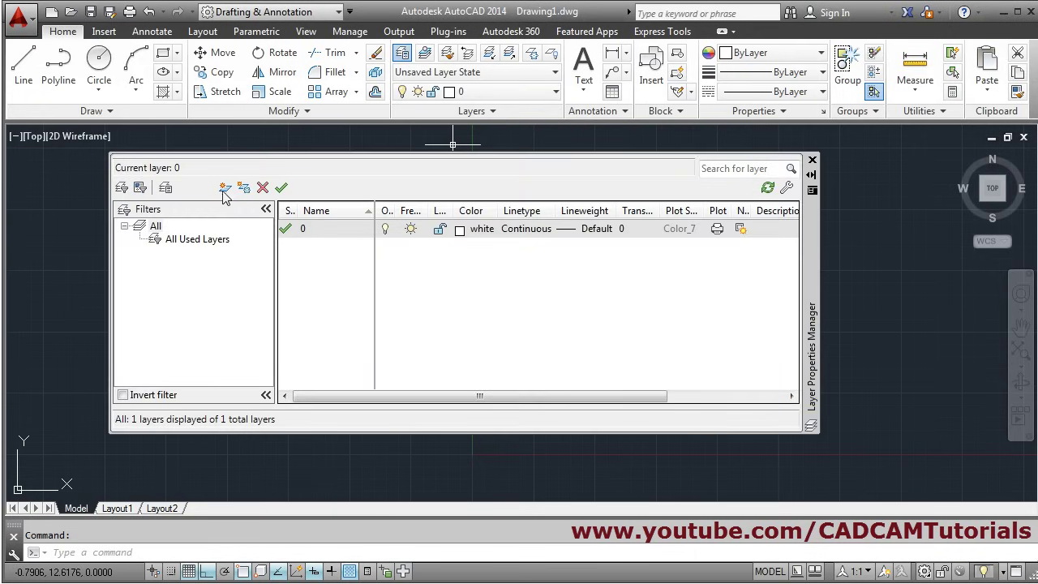
left_click(226, 188)
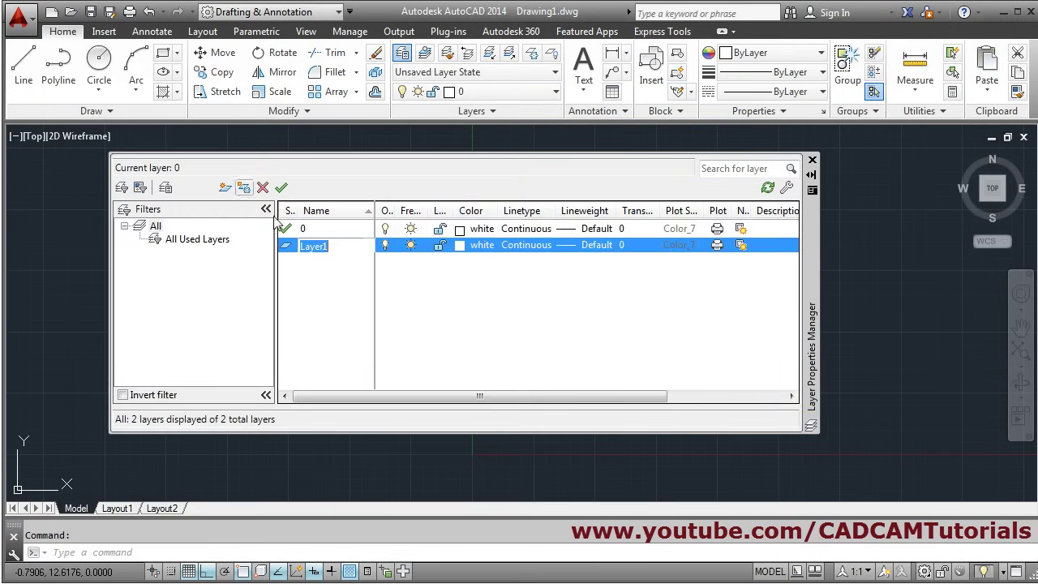
type("Wall")
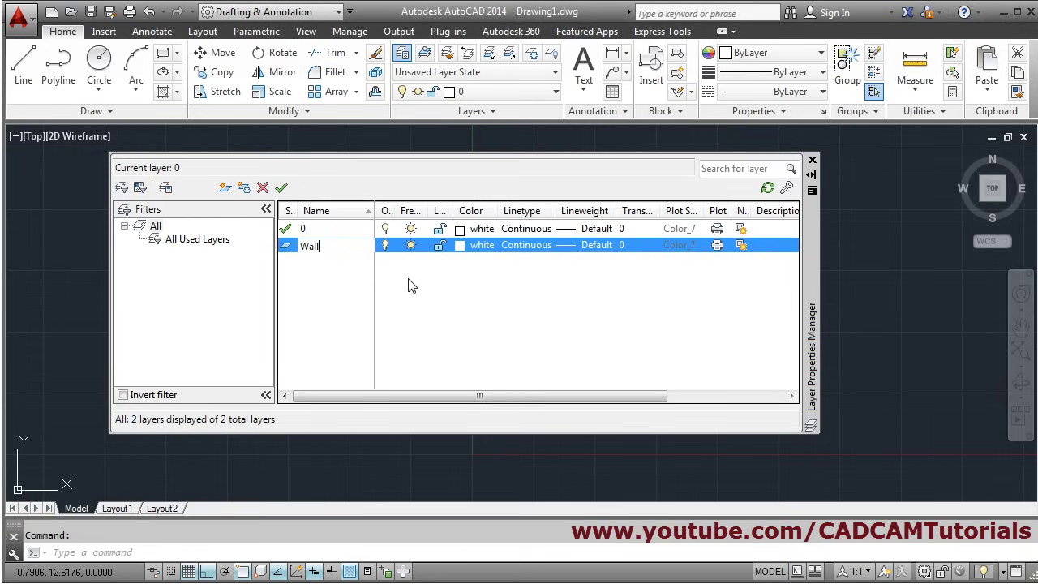
key("Return")
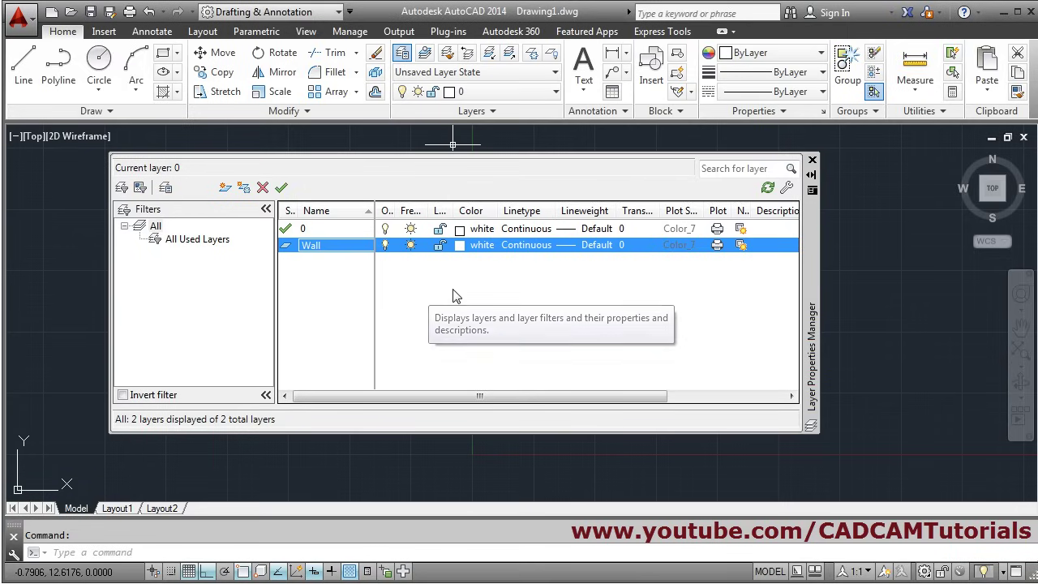
left_click(460, 246)
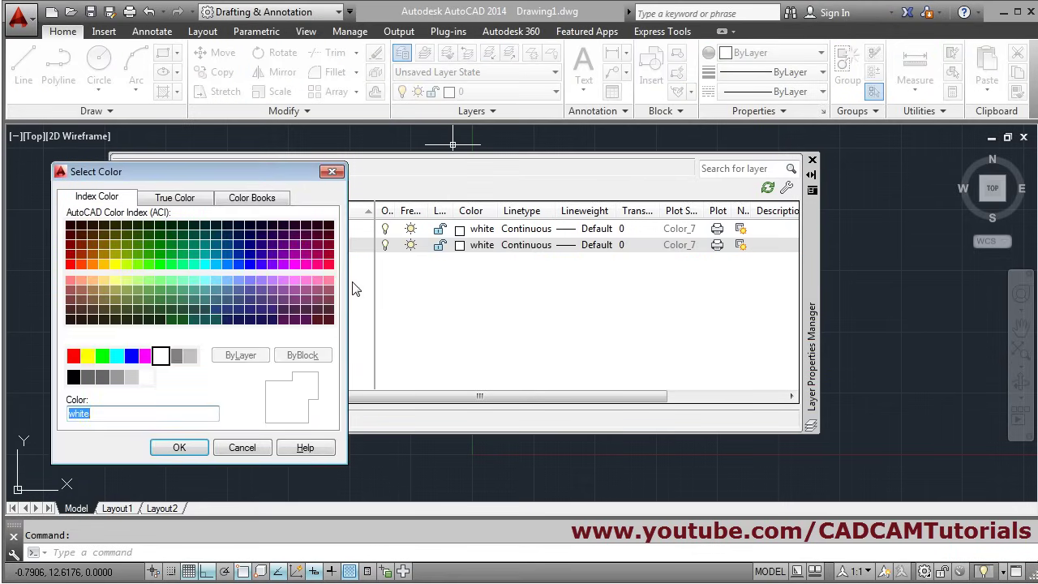
left_click_drag(232, 173, 542, 174)
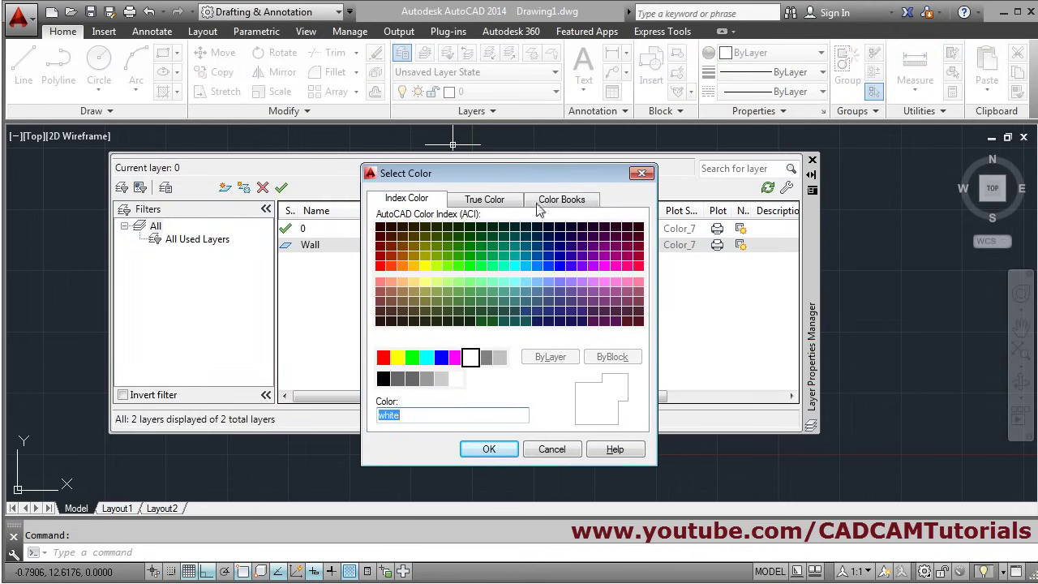
left_click(438, 267)
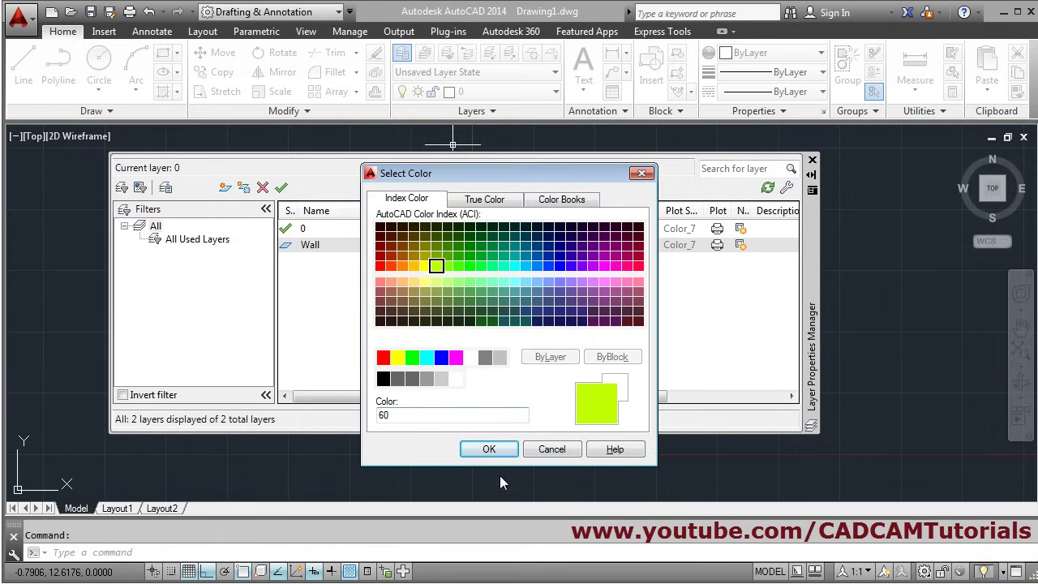
left_click(491, 448)
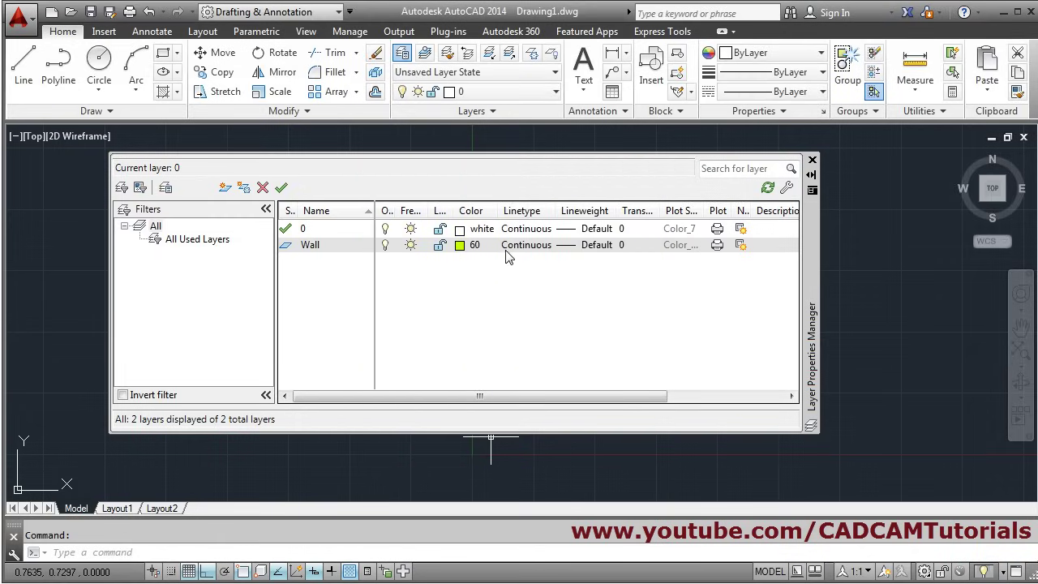
Set the Wall layer's lineweight to 0.30 mm.
left_click(596, 246)
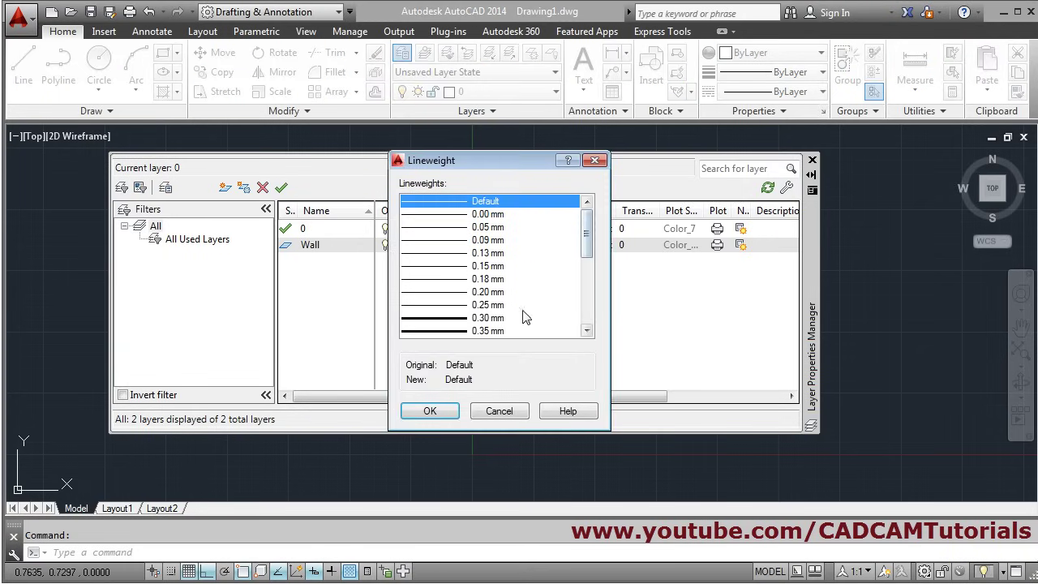
left_click(457, 319)
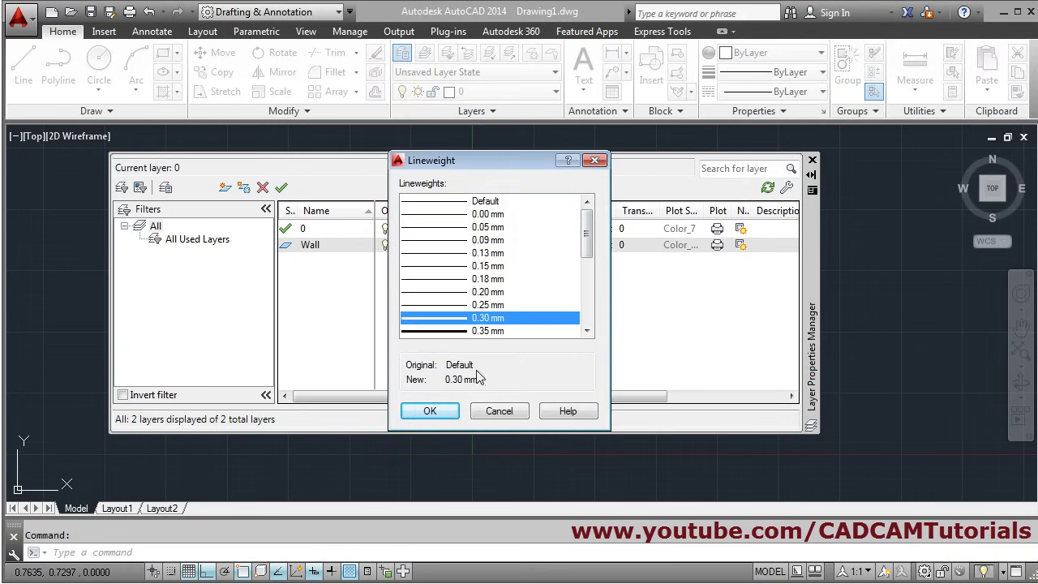
left_click(430, 413)
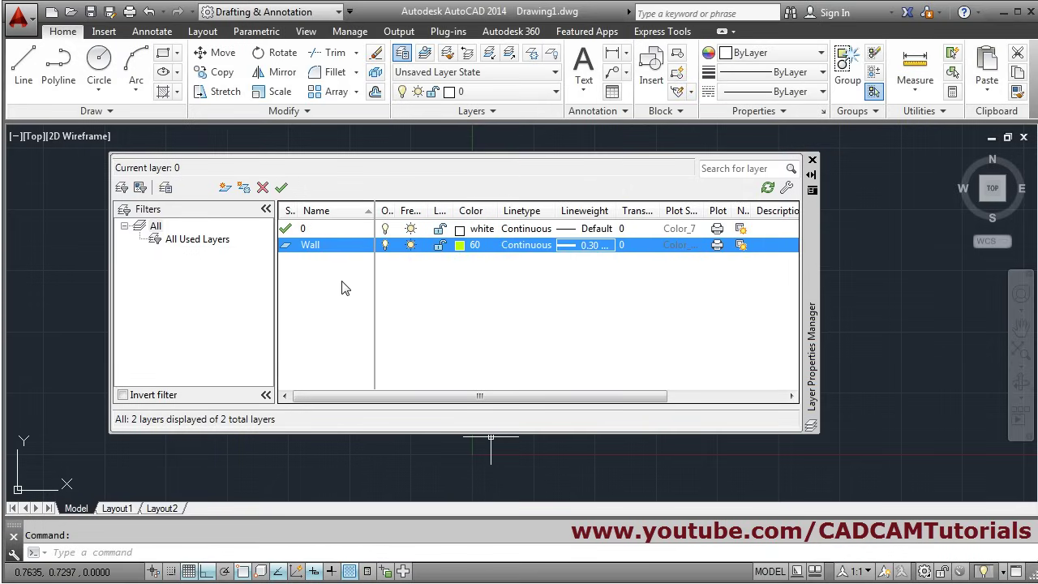
left_click(225, 189)
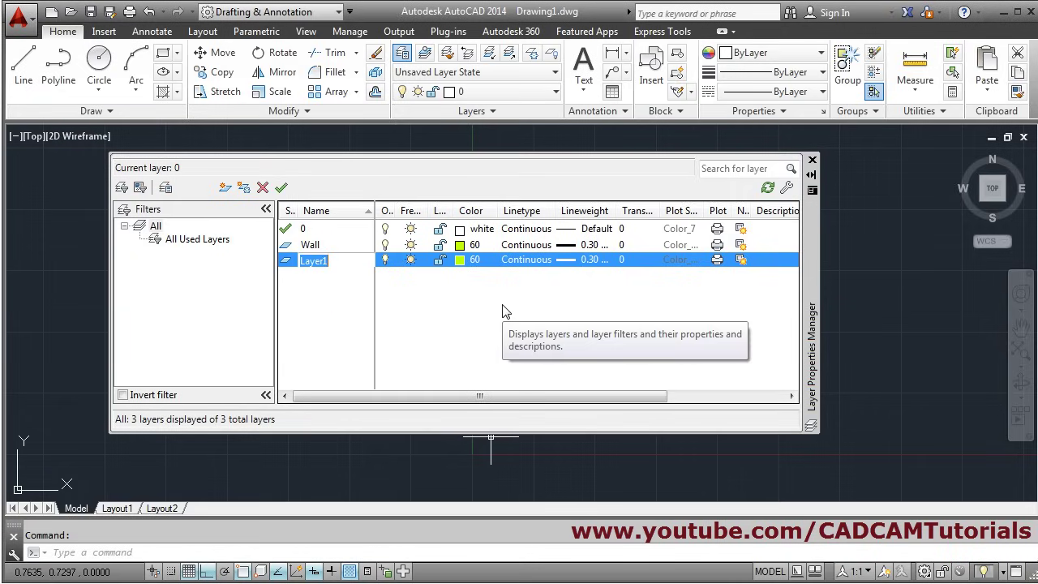
Name the new layer Window, with colour 20 and the Default lineweight.
type("Window")
key("Return")
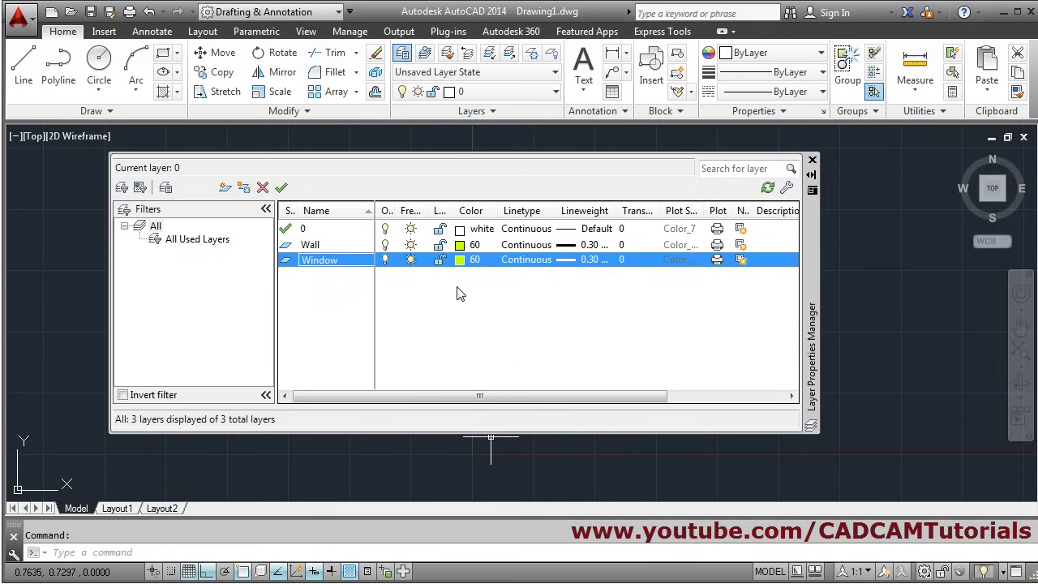
left_click(462, 261)
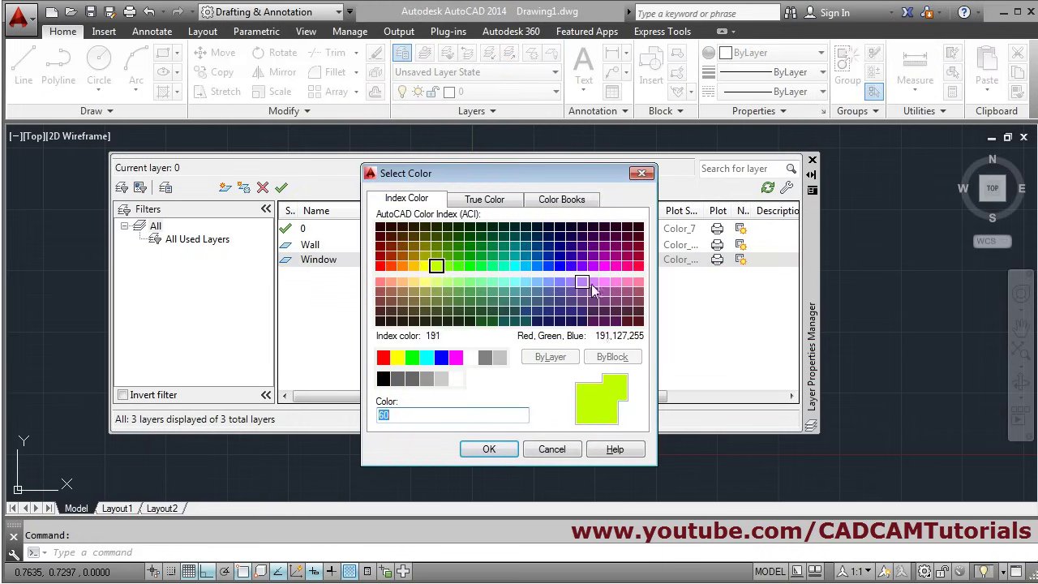
left_click(390, 265)
left_click(489, 450)
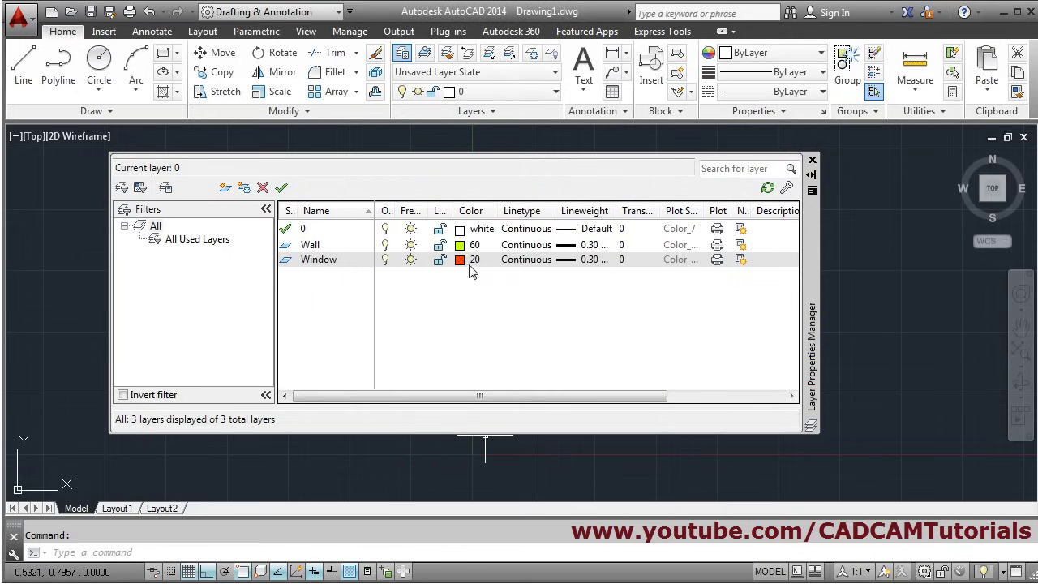
left_click(581, 260)
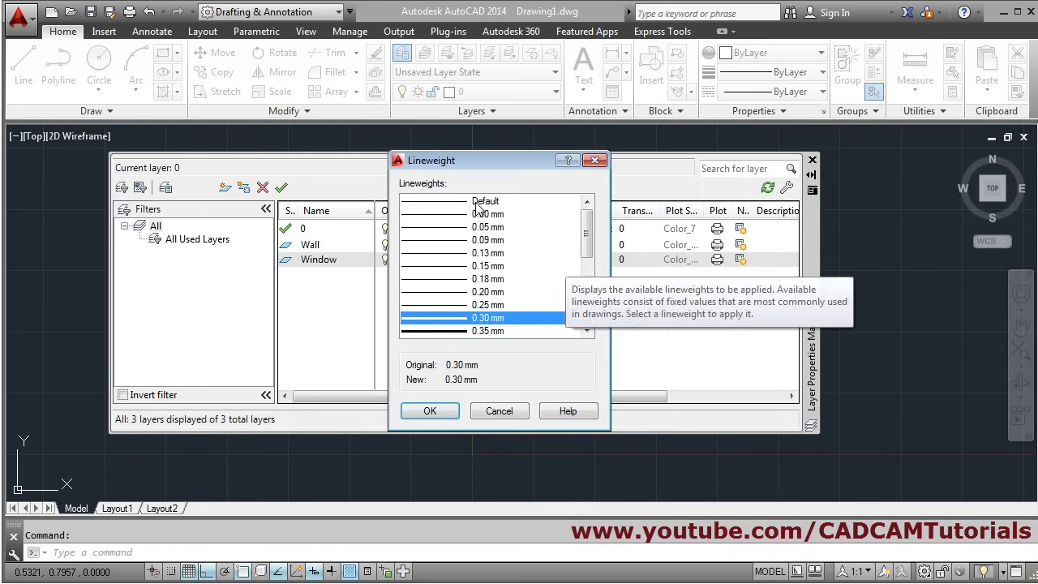
key("Home")
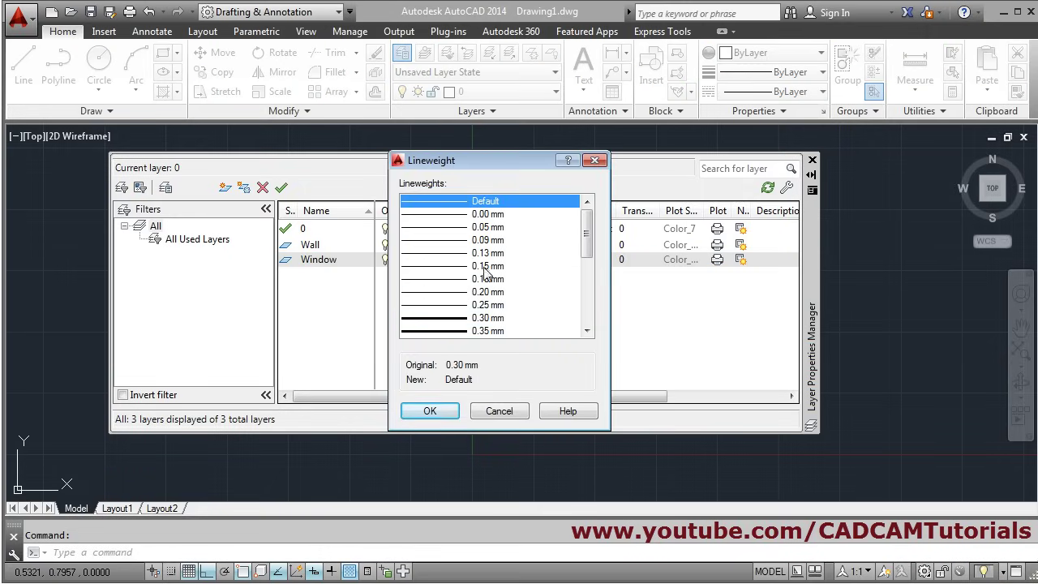
left_click(430, 411)
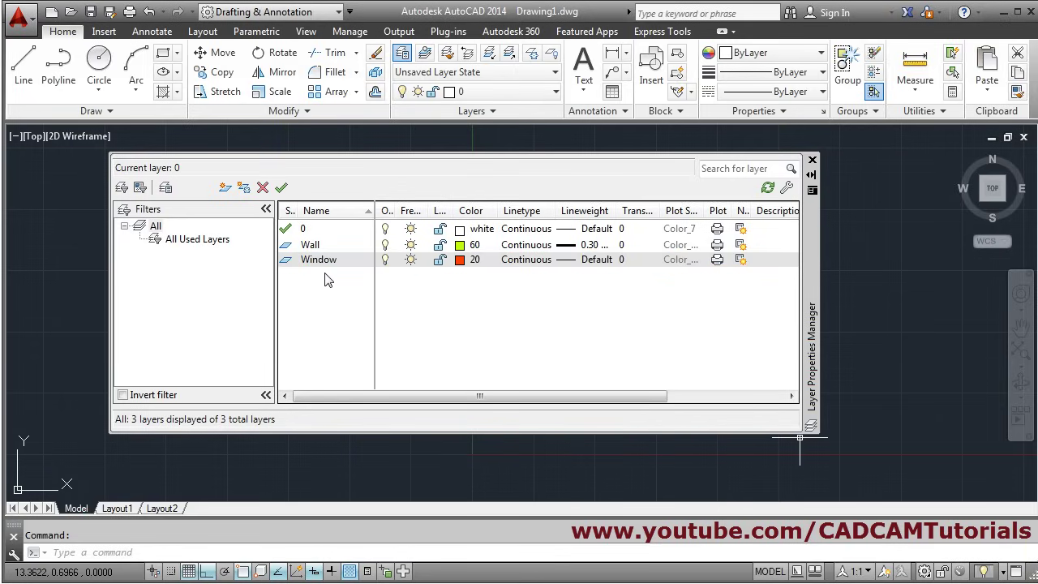
Add a Door layer with colour 210 and close the Layer Properties Manager.
left_click(225, 189)
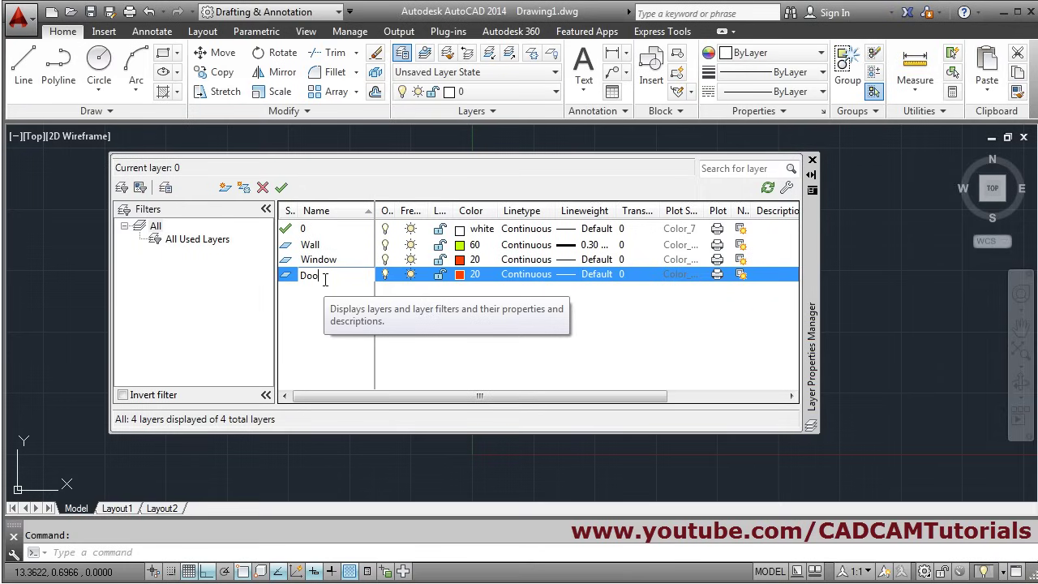
type("Door")
key("Return")
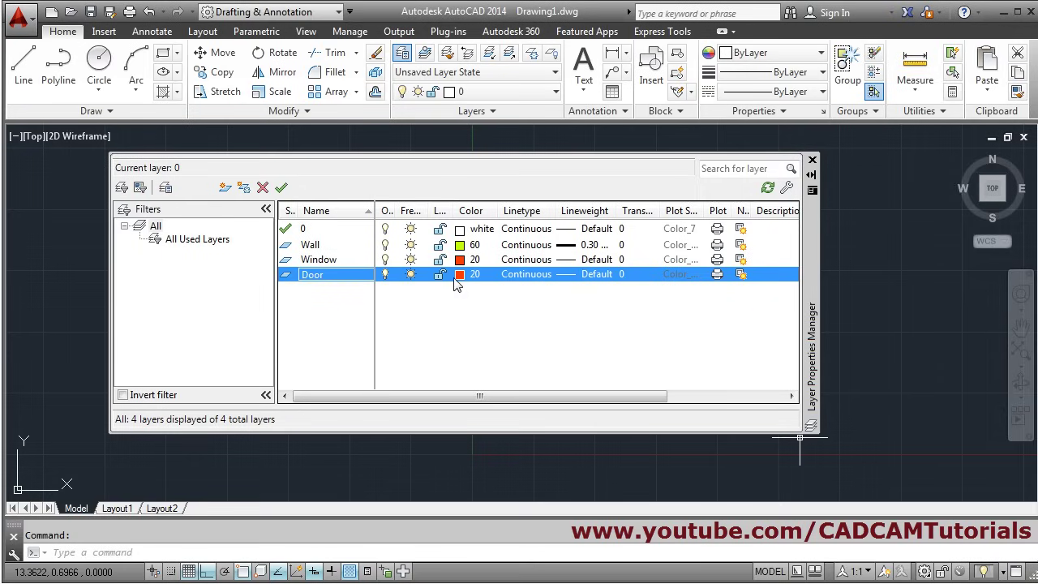
left_click(460, 275)
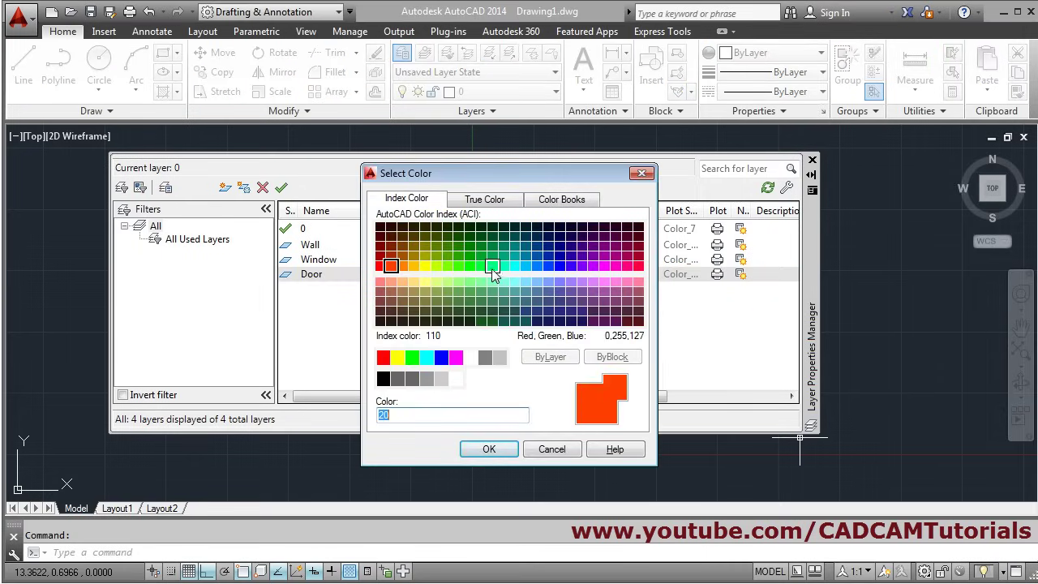
left_click(605, 265)
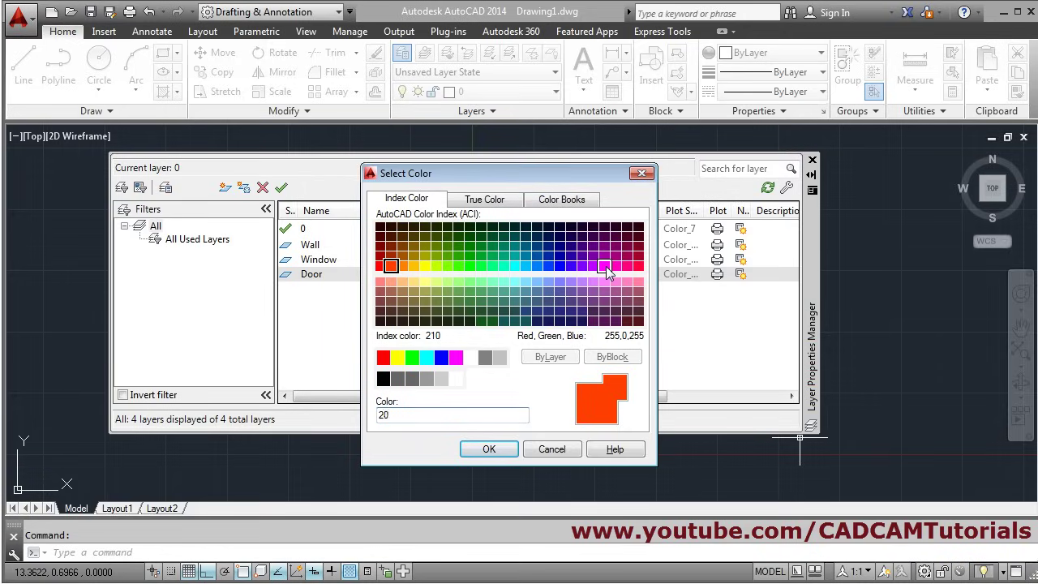
left_click(490, 450)
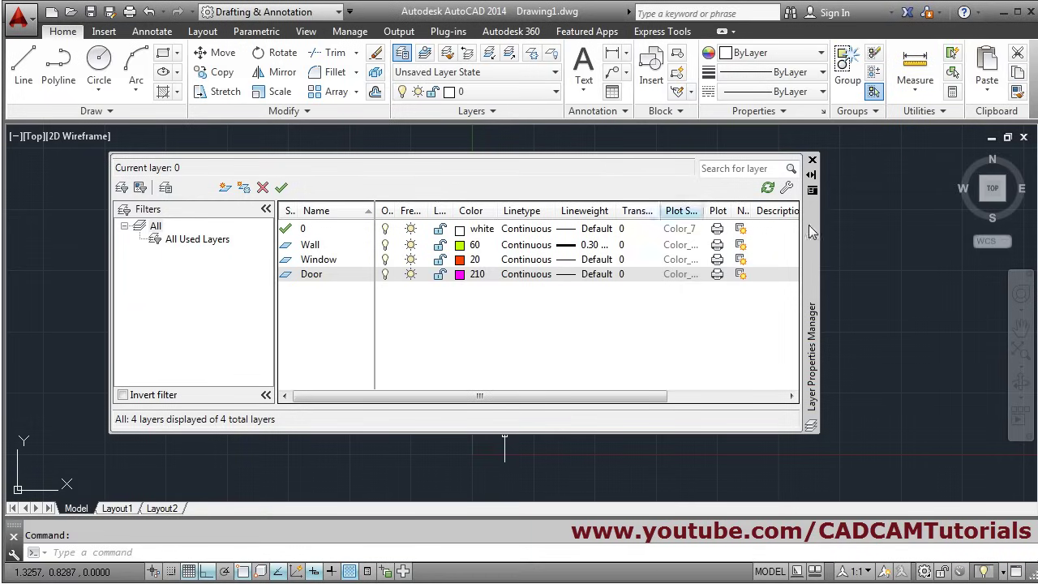
left_click(814, 161)
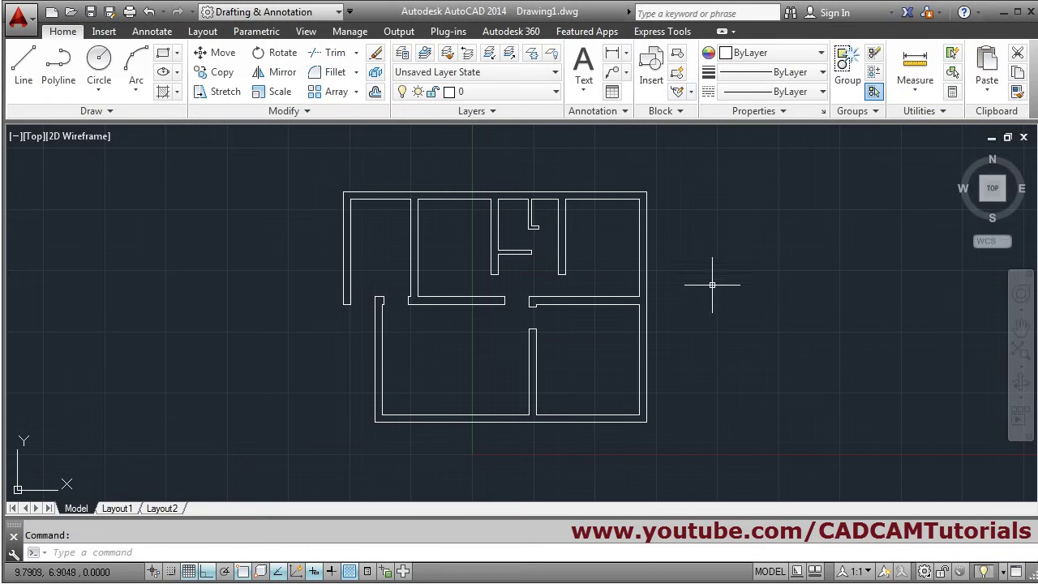
Window-select all the wall lines, put them on the Wall layer, and zoom to extents.
left_click(686, 161)
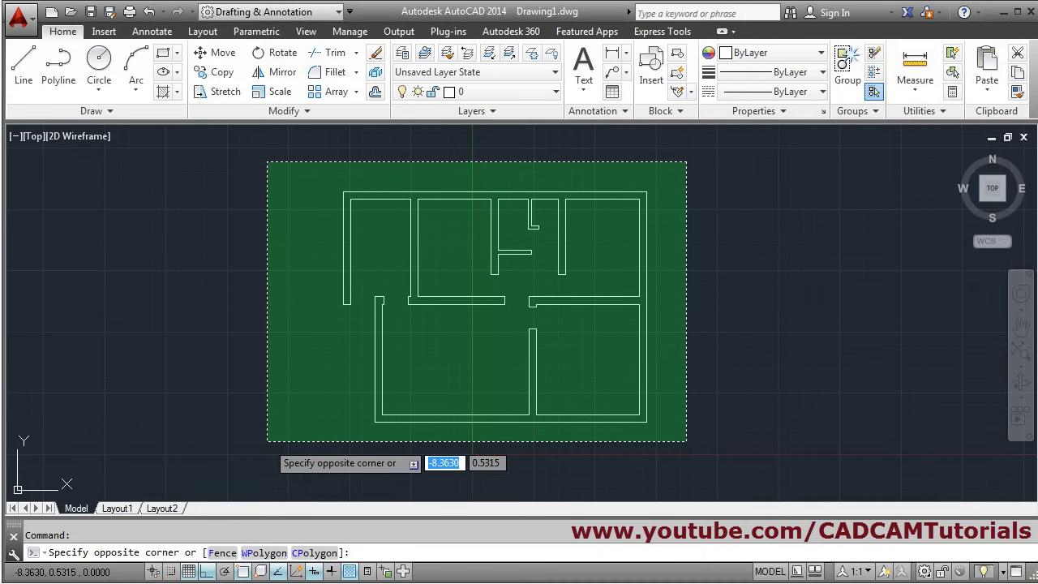
left_click(268, 442)
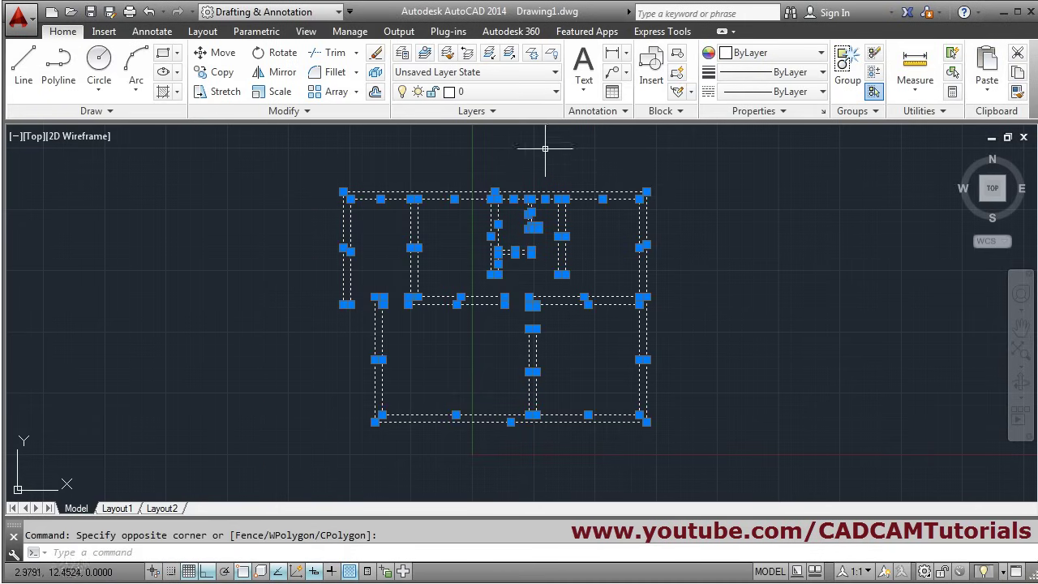
left_click(556, 93)
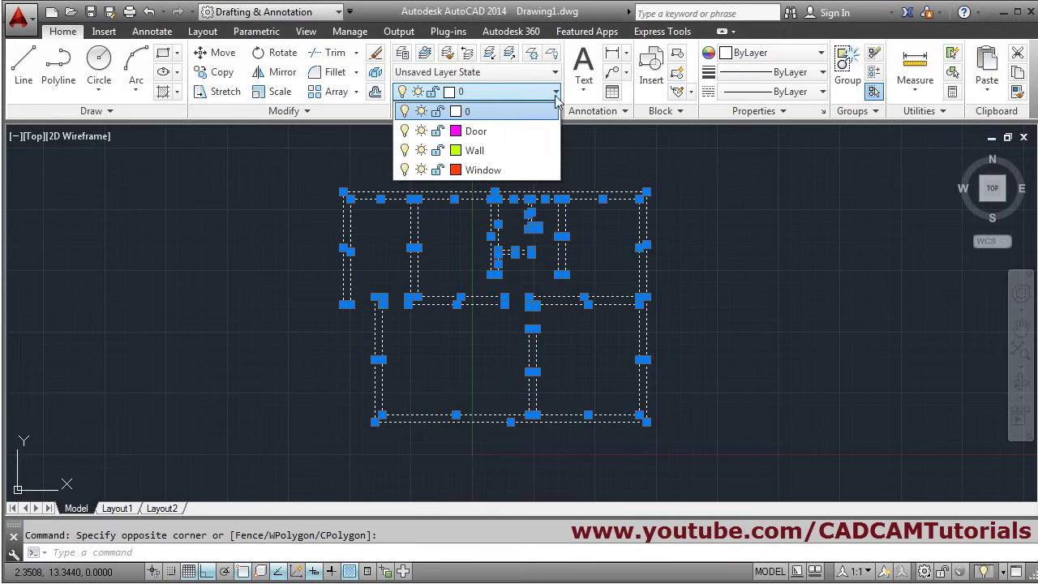
left_click(491, 151)
key("Escape")
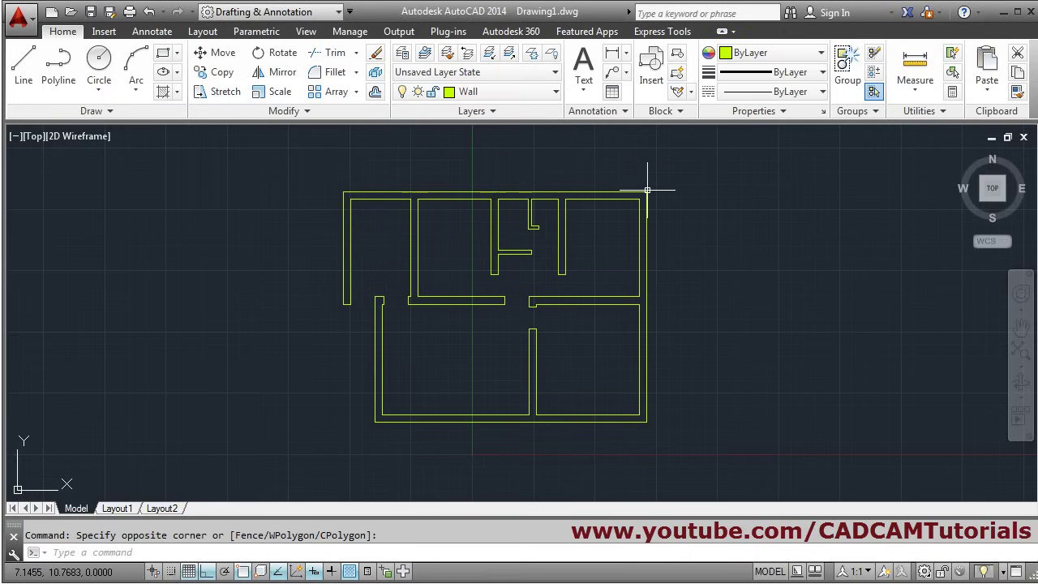
middle_click(565, 274)
middle_click(565, 274)
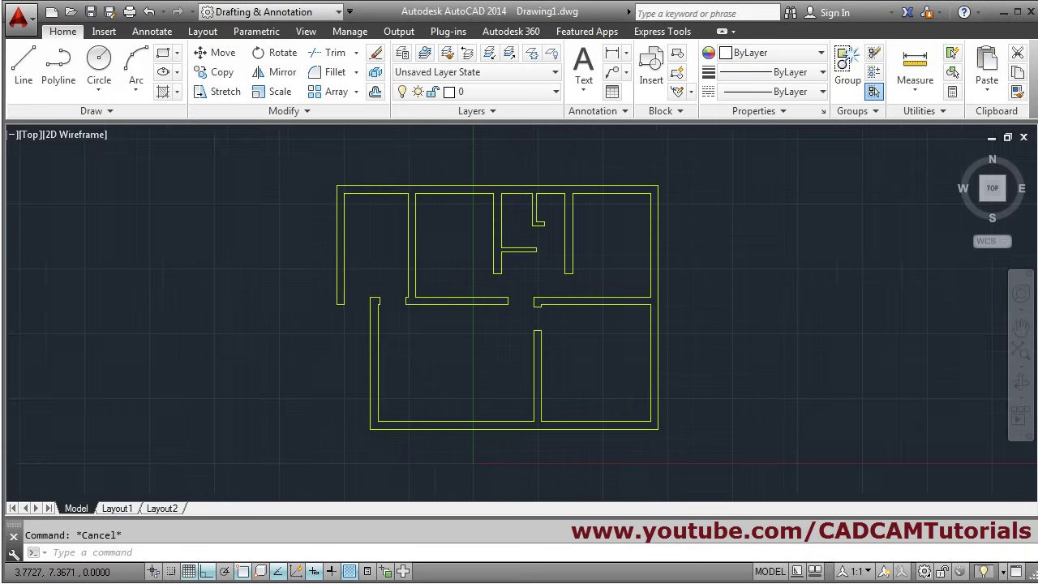